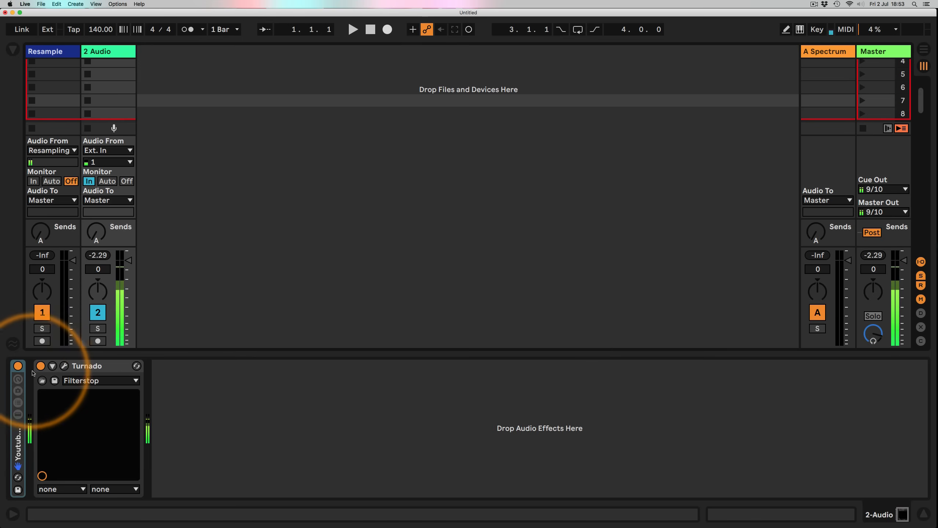
- Open the Turnado plugin interface and turn up the FreezeVerb, Tonalizer and Slicearranger knobs, with FreezeVerb and Slicearranger at 127
{"action": "left_click", "coordinate": [64, 366]}
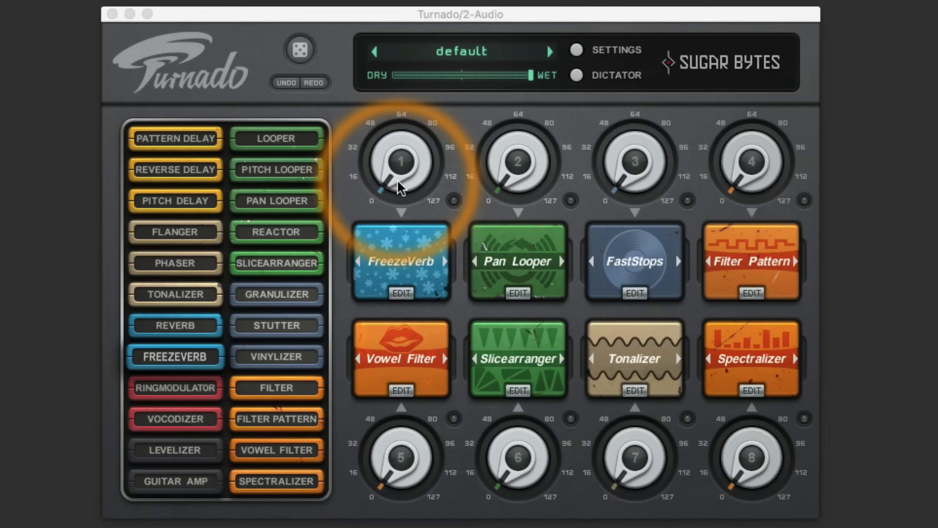
{"action": "left_click_drag", "start_coordinate": [398, 181], "coordinate": [398, 120]}
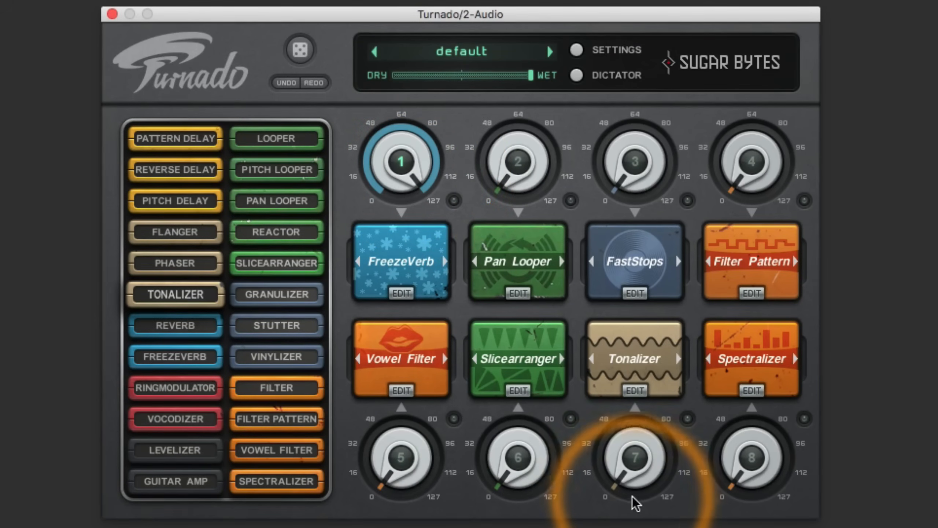
{"action": "left_click_drag", "start_coordinate": [632, 499], "coordinate": [634, 337]}
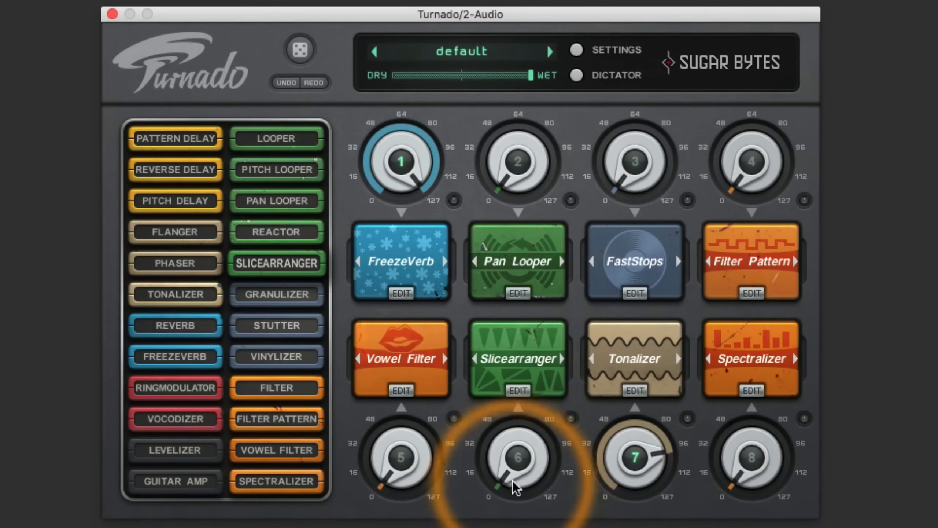
{"action": "left_click_drag", "start_coordinate": [513, 481], "coordinate": [511, 429]}
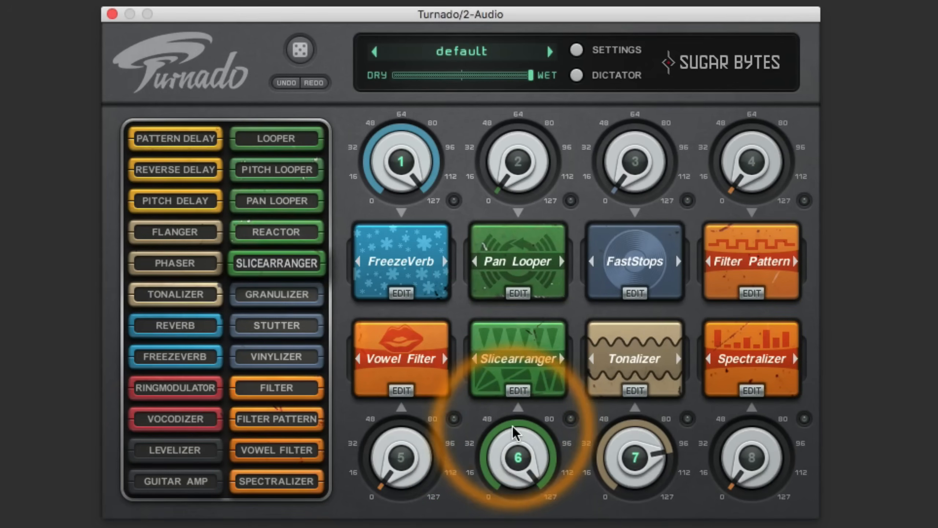
- Sweep the Pan Looper, FastStops and Filter Pattern knobs up and back to 0, and raise the Vowel Filter knob to about 64
{"action": "left_click_drag", "start_coordinate": [516, 187], "coordinate": [515, 133]}
{"action": "left_click_drag", "start_coordinate": [548, 45], "coordinate": [519, 321]}
{"action": "left_click_drag", "start_coordinate": [630, 180], "coordinate": [597, 244]}
{"action": "left_click_drag", "start_coordinate": [745, 181], "coordinate": [806, 0]}
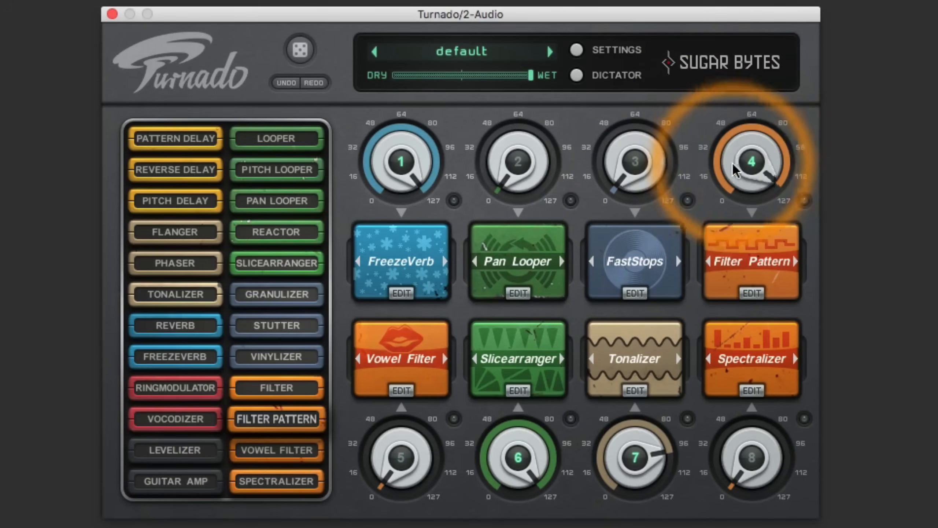
{"action": "left_click_drag", "start_coordinate": [731, 163], "coordinate": [710, 413]}
{"action": "left_click_drag", "start_coordinate": [416, 460], "coordinate": [424, 377]}
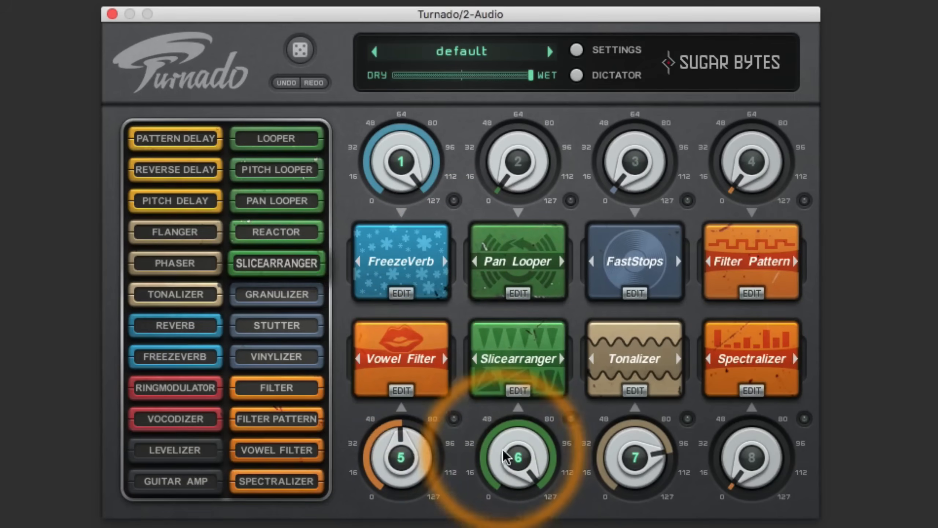
- Return the Slicearranger, FreezeVerb, Vowel Filter and Tonalizer knobs to 0
{"action": "left_click_drag", "start_coordinate": [505, 451], "coordinate": [505, 527]}
{"action": "left_click_drag", "start_coordinate": [377, 159], "coordinate": [397, 527]}
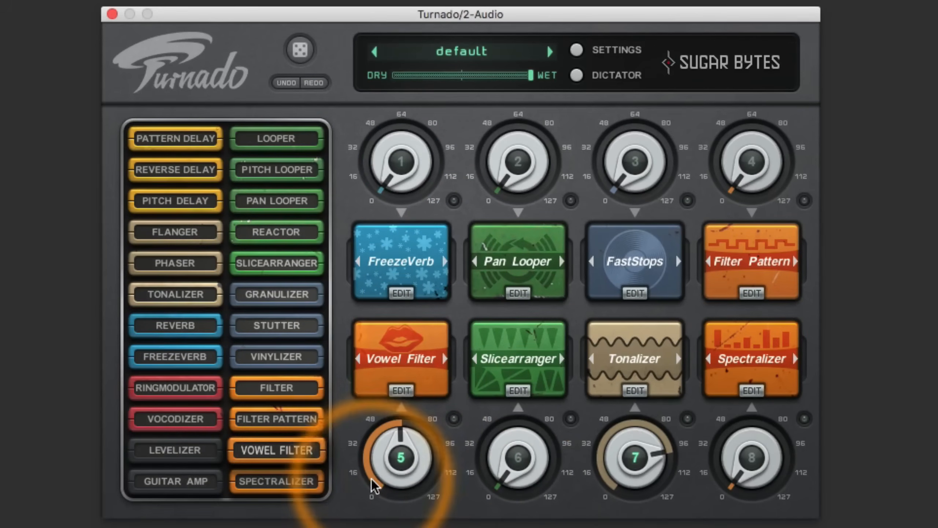
{"action": "left_click_drag", "start_coordinate": [373, 484], "coordinate": [385, 527]}
{"action": "left_click", "coordinate": [529, 467]}
{"action": "left_click", "coordinate": [406, 480]}
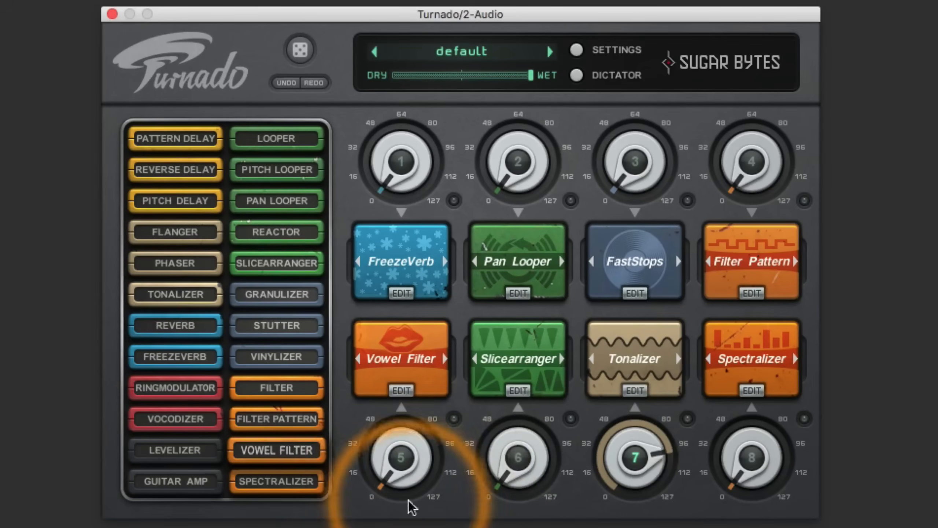
{"action": "left_click_drag", "start_coordinate": [630, 450], "coordinate": [609, 527]}
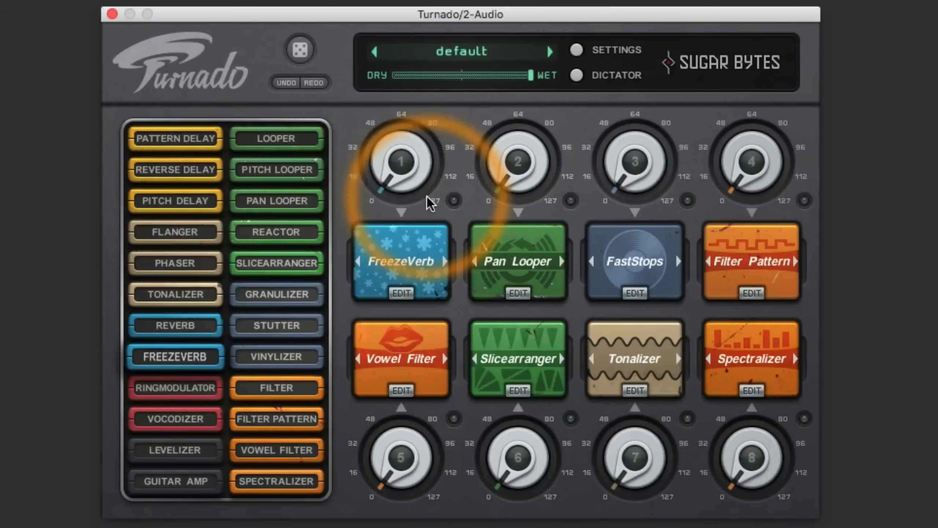
- Inspect FreezeVerb's edit page and browse the preset lists of the Vowel Filter, FreezeVerb and Pan Looper slots
{"action": "left_click", "coordinate": [401, 293]}
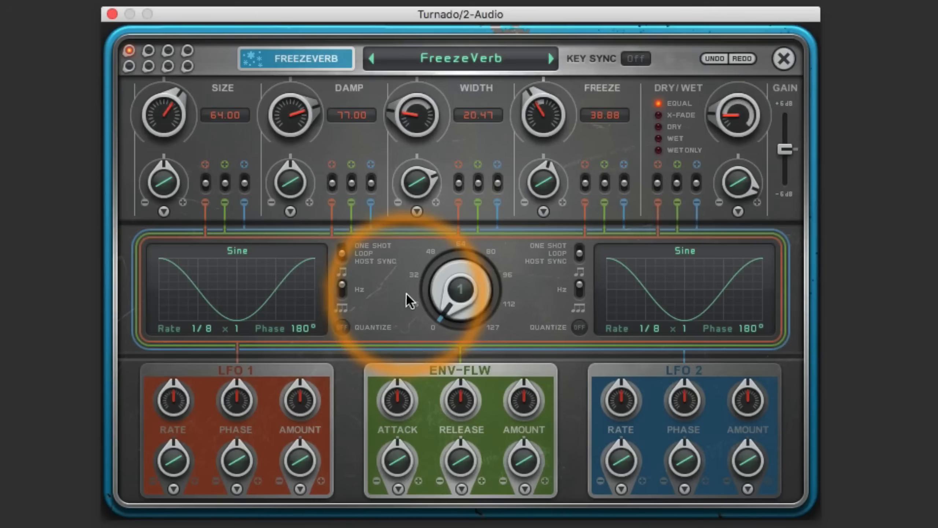
{"action": "left_click", "coordinate": [783, 58]}
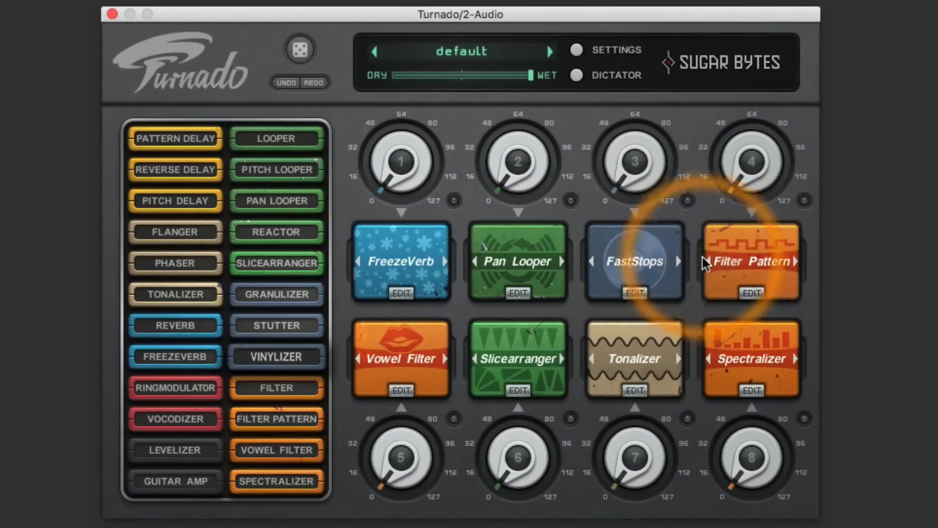
{"action": "left_click", "coordinate": [404, 357]}
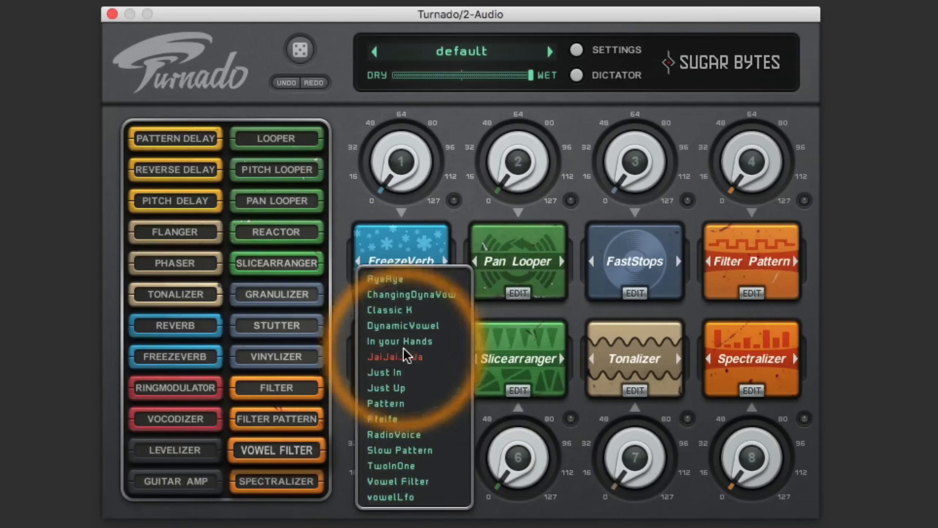
{"action": "left_click", "coordinate": [400, 190]}
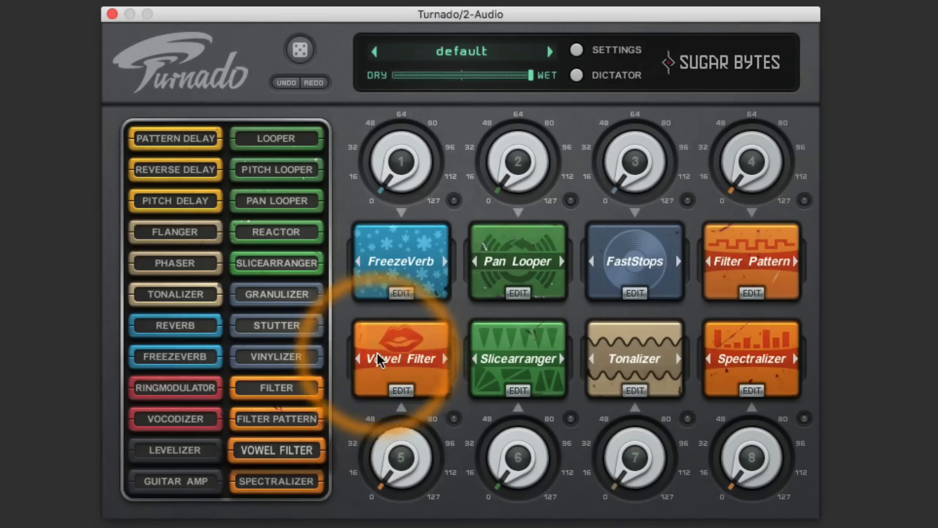
{"action": "left_click", "coordinate": [377, 264]}
{"action": "left_click", "coordinate": [390, 250]}
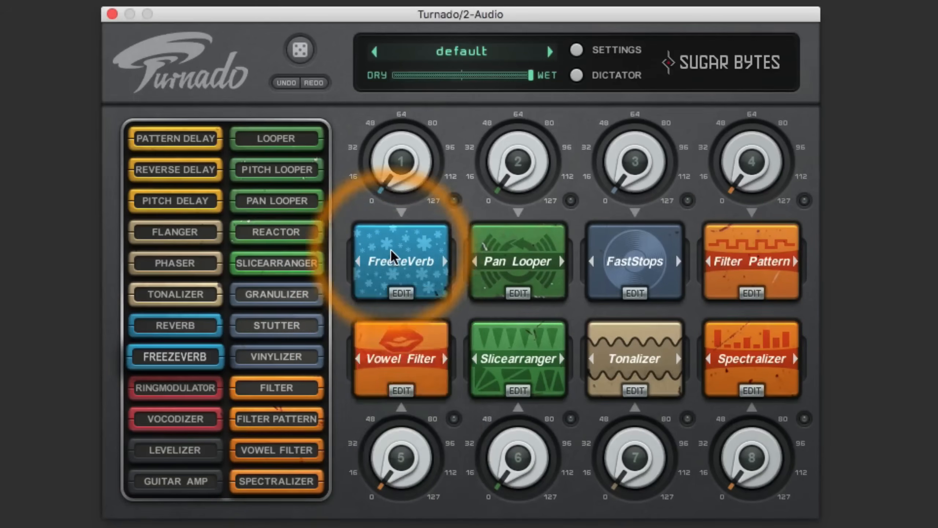
{"action": "left_click", "coordinate": [390, 249]}
{"action": "left_click", "coordinate": [520, 245]}
{"action": "left_click", "coordinate": [520, 244]}
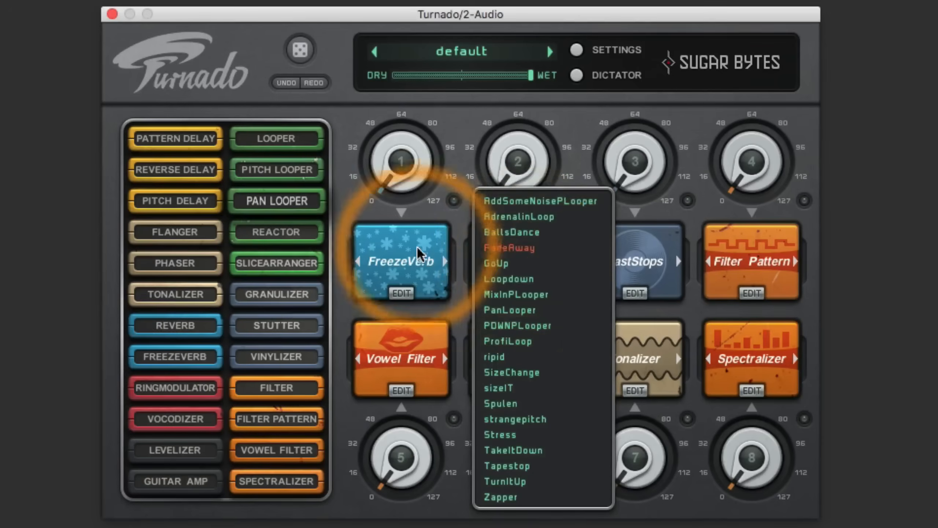
{"action": "left_click", "coordinate": [400, 252]}
{"action": "left_click", "coordinate": [389, 256]}
{"action": "left_click", "coordinate": [388, 254]}
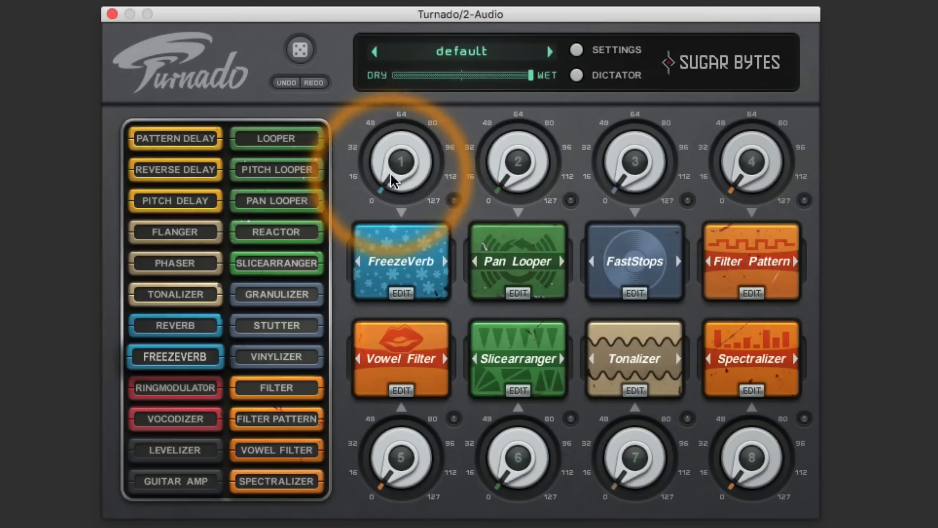
- Audition FreezeVerb, Pan Looper and Slicearranger by sweeping their knobs up and back to 0
{"action": "left_click_drag", "start_coordinate": [400, 184], "coordinate": [392, 122]}
{"action": "left_click_drag", "start_coordinate": [394, 181], "coordinate": [412, 296]}
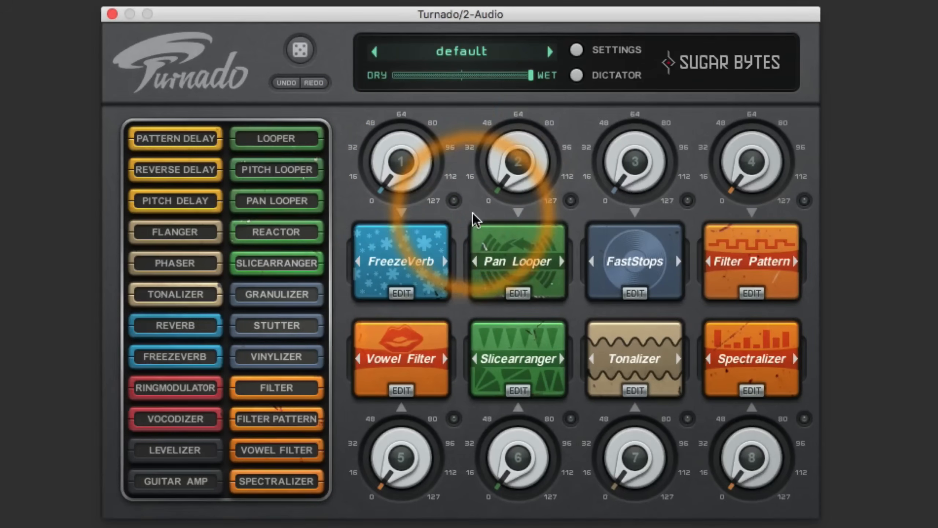
{"action": "left_click_drag", "start_coordinate": [527, 189], "coordinate": [544, 252]}
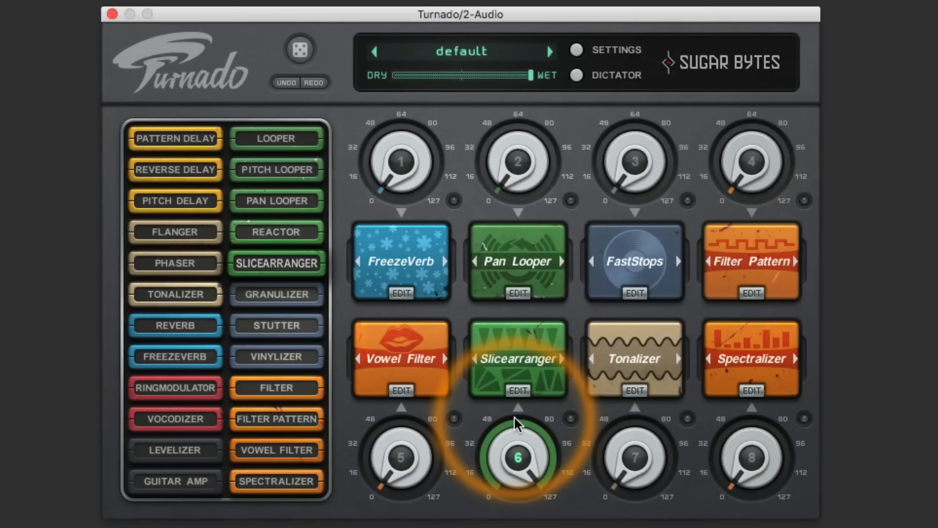
{"action": "left_click_drag", "start_coordinate": [515, 418], "coordinate": [513, 527]}
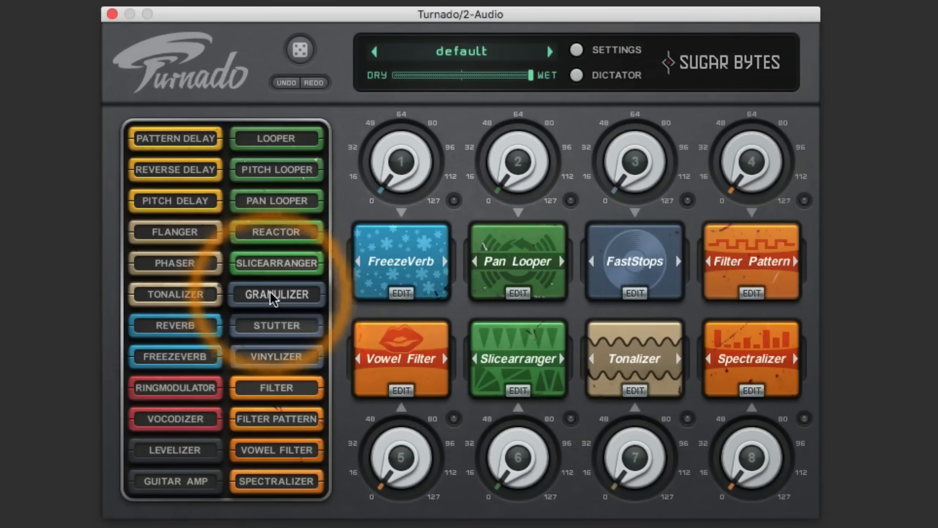
- Replace FastStops in slot 3 with the Granulizer effect and audition it by sweeping its knob
{"action": "left_click_drag", "start_coordinate": [272, 298], "coordinate": [606, 300]}
{"action": "left_click_drag", "start_coordinate": [634, 153], "coordinate": [459, 227]}
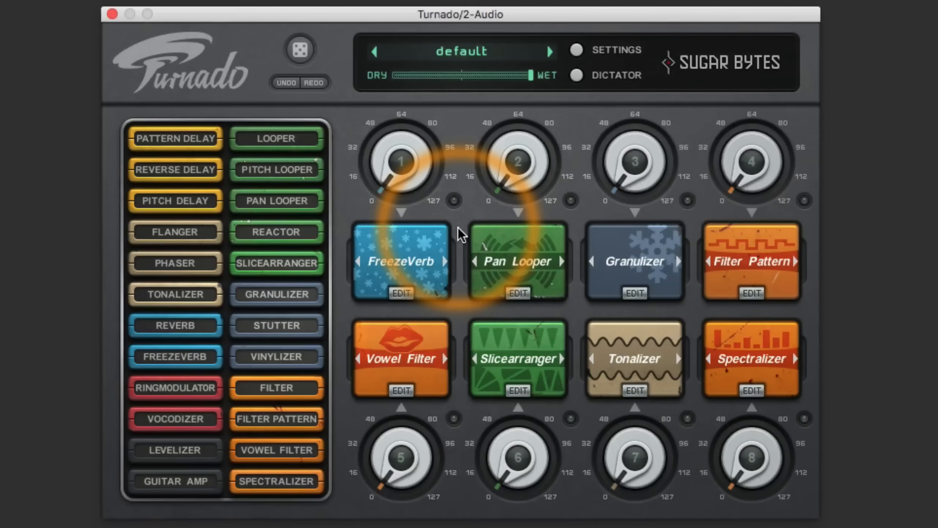
{"action": "left_click_drag", "start_coordinate": [458, 227], "coordinate": [457, 222]}
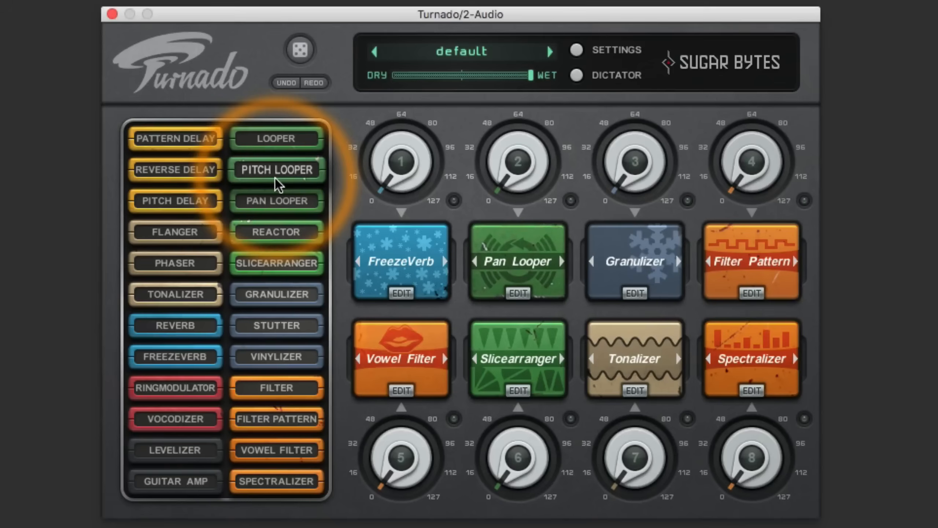
- Load the FreezeByHand preset into the Tonalizer slot and audition it by sweeping knob 7 back to 0
{"action": "left_click", "coordinate": [639, 354]}
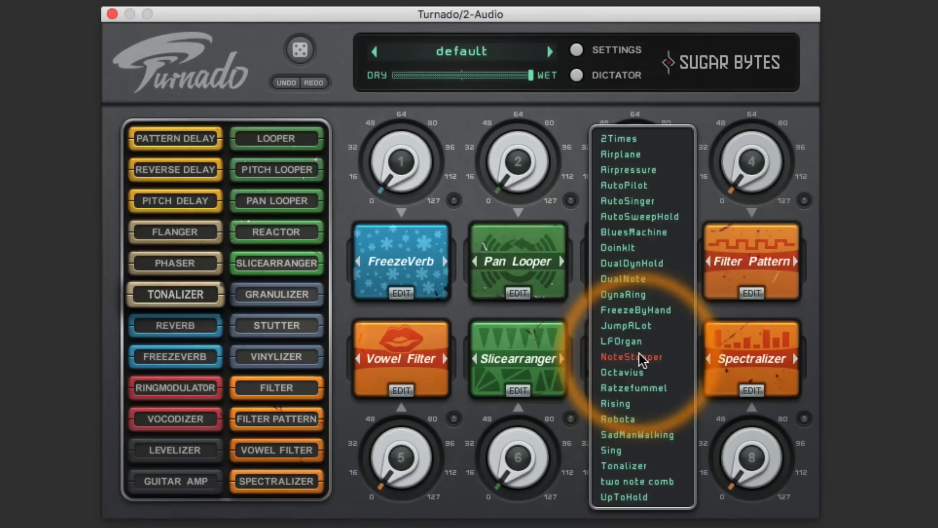
{"action": "left_click", "coordinate": [594, 314]}
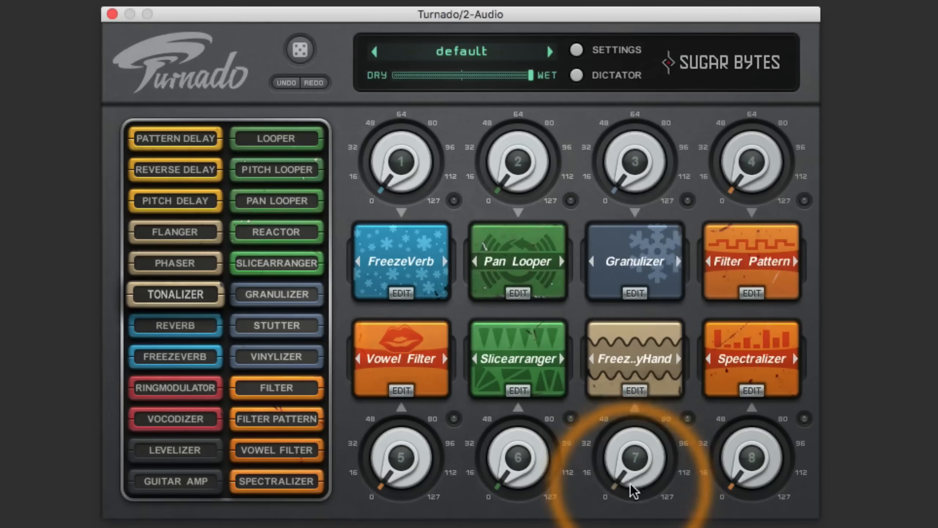
{"action": "left_click_drag", "start_coordinate": [628, 487], "coordinate": [627, 385]}
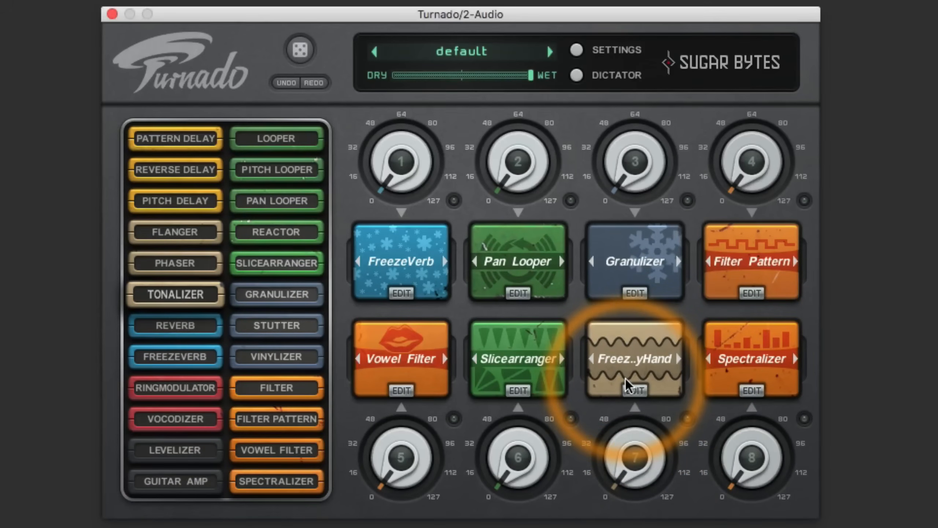
- Open the Tonalizer's edit page and set both the Note Left and Note Right scales to Major
{"action": "left_click", "coordinate": [629, 390]}
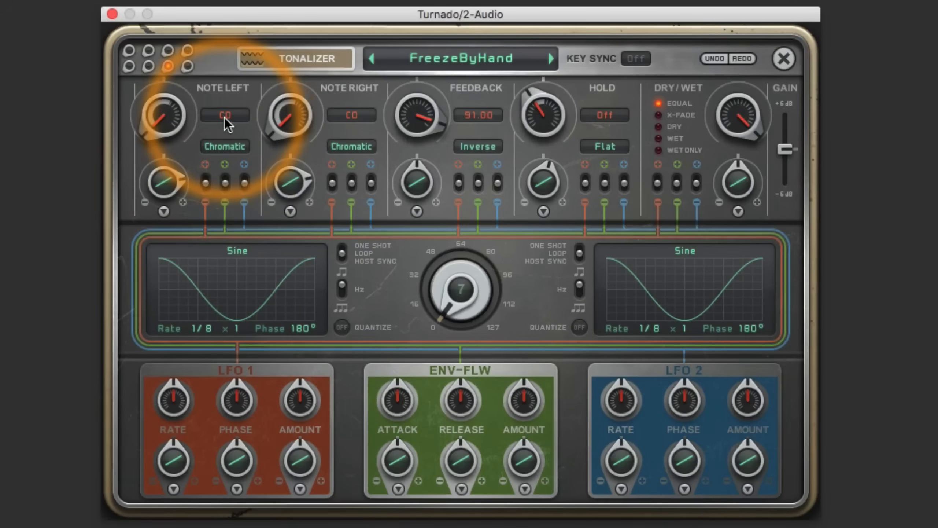
{"action": "left_click", "coordinate": [235, 145]}
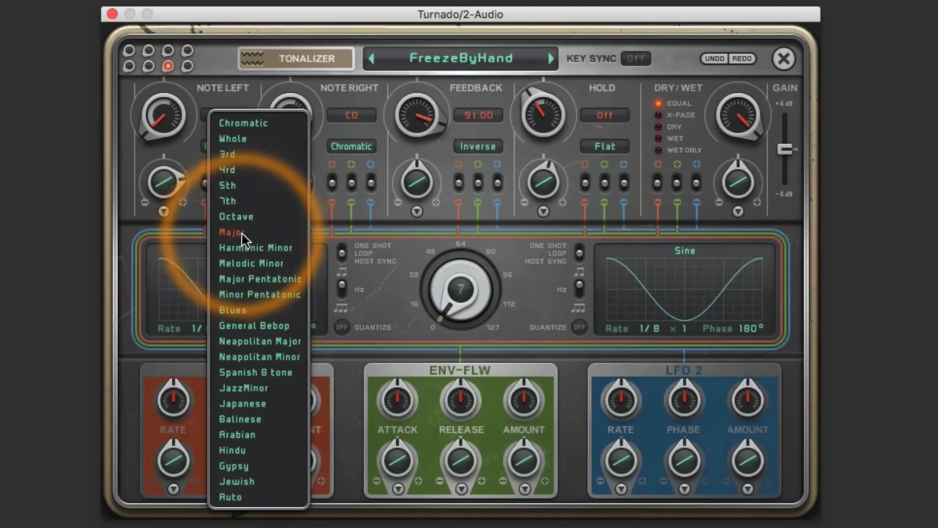
{"action": "left_click", "coordinate": [232, 232]}
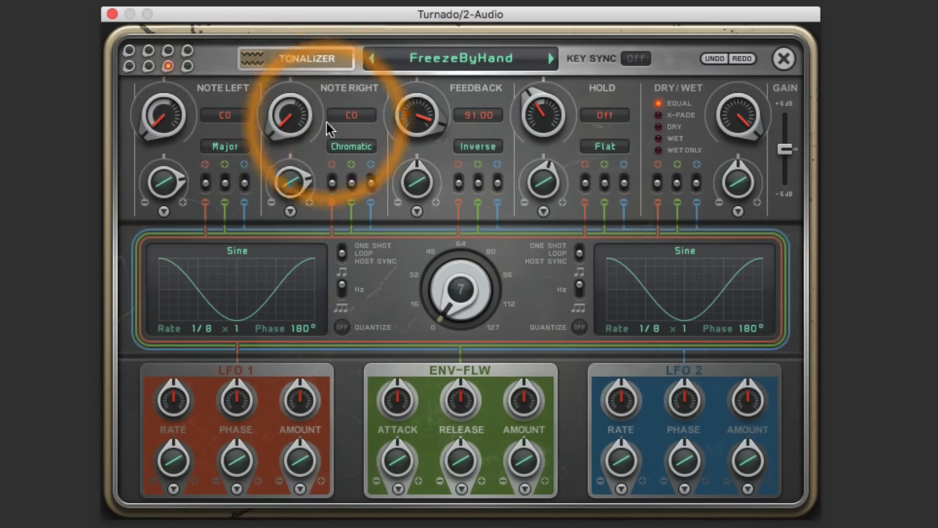
{"action": "left_click", "coordinate": [354, 143]}
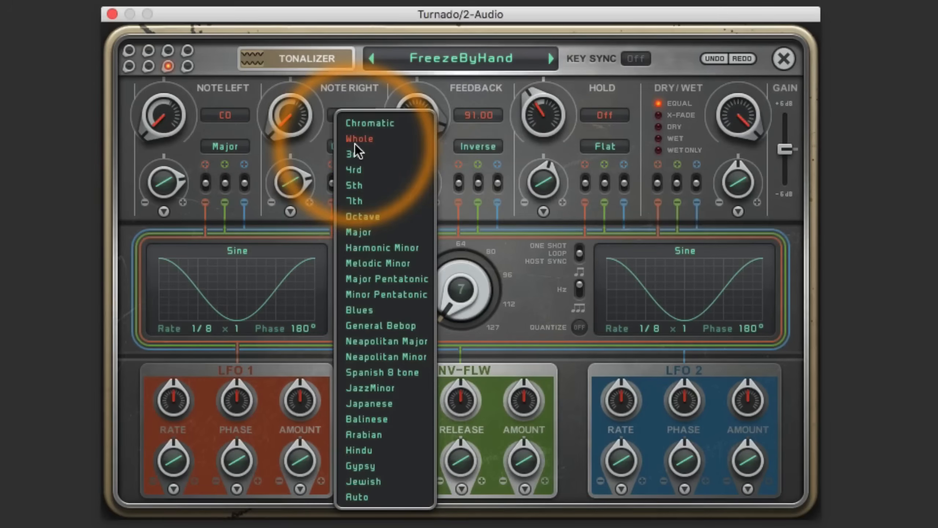
{"action": "left_click", "coordinate": [357, 232]}
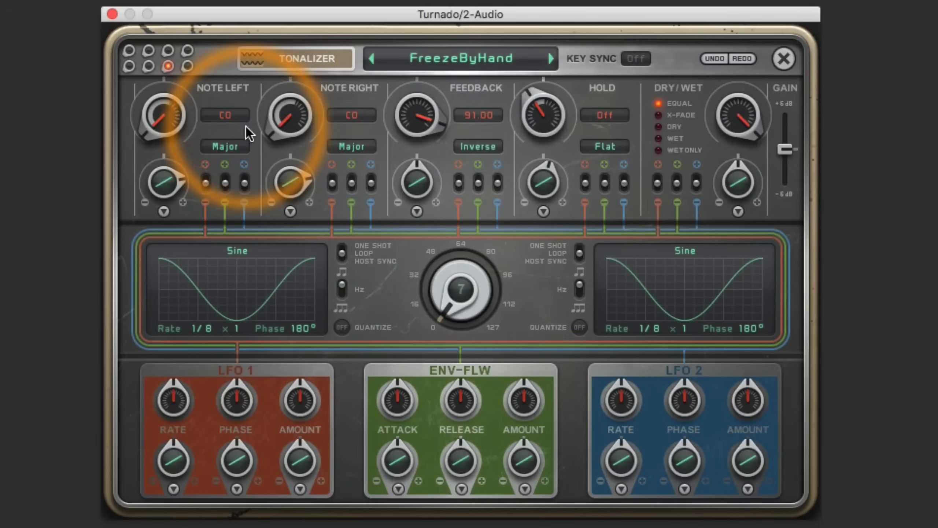
- Raise the Tonalizer's Feedback to 100 and audition the effect by sweeping its main knob up and back to 0
{"action": "left_click_drag", "start_coordinate": [468, 301], "coordinate": [464, 320]}
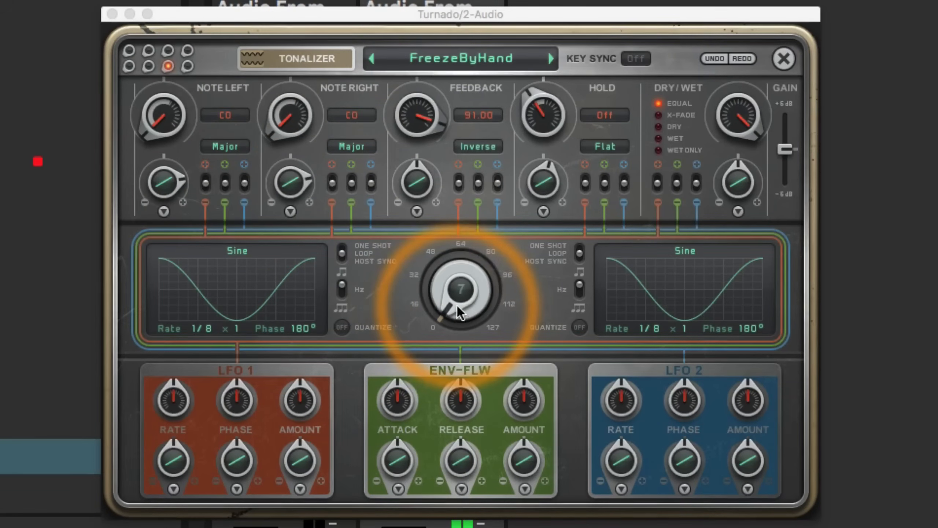
{"action": "left_click_drag", "start_coordinate": [456, 304], "coordinate": [461, 242]}
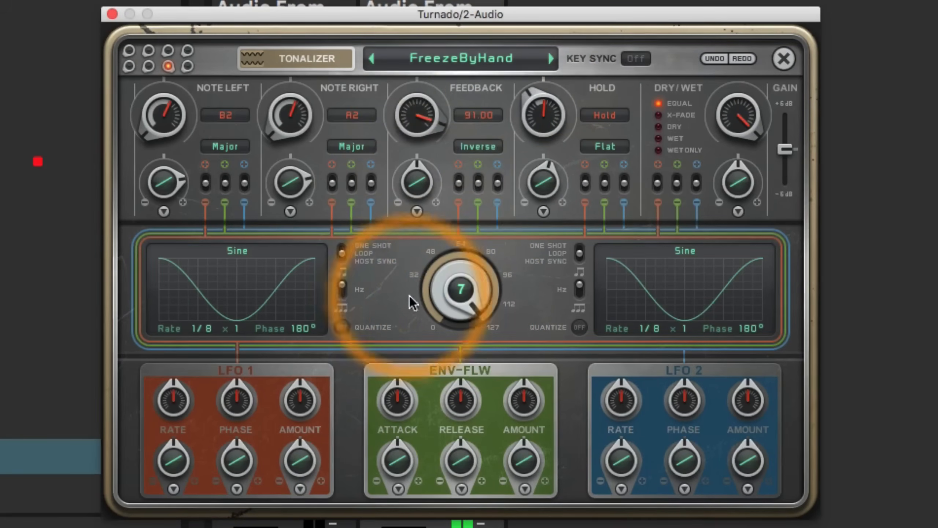
{"action": "left_click_drag", "start_coordinate": [443, 291], "coordinate": [407, 233]}
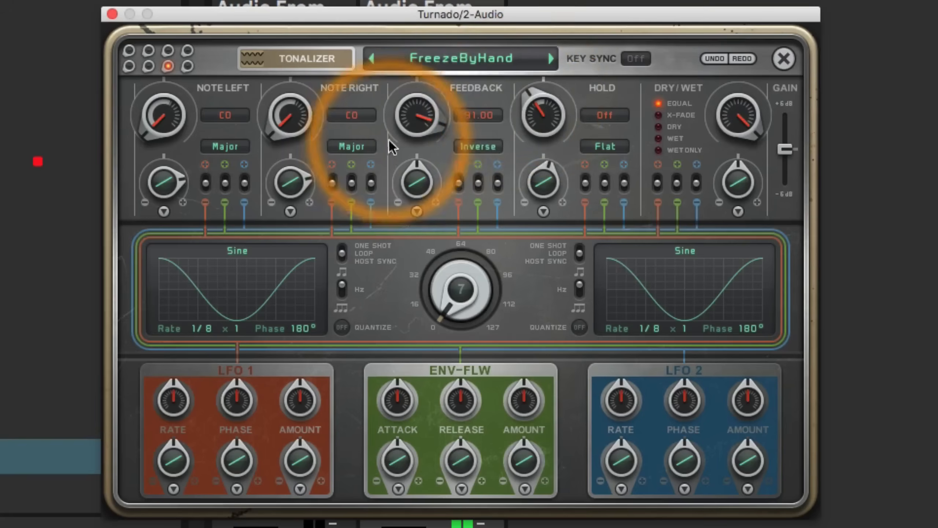
{"action": "left_click_drag", "start_coordinate": [414, 119], "coordinate": [423, 96]}
{"action": "left_click_drag", "start_coordinate": [457, 301], "coordinate": [406, 306]}
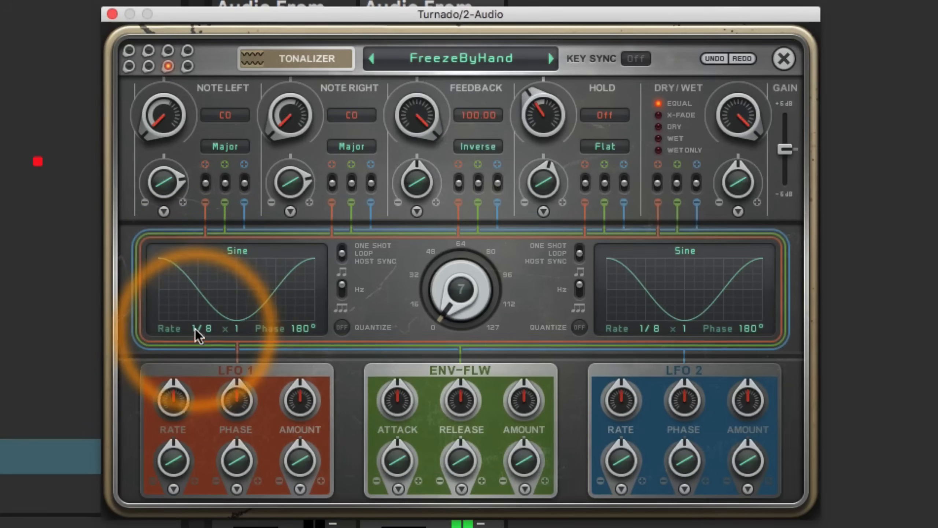
- Set the Tonalizer's LFO 1 waveform to Stepsequencer
{"action": "left_click", "coordinate": [236, 253]}
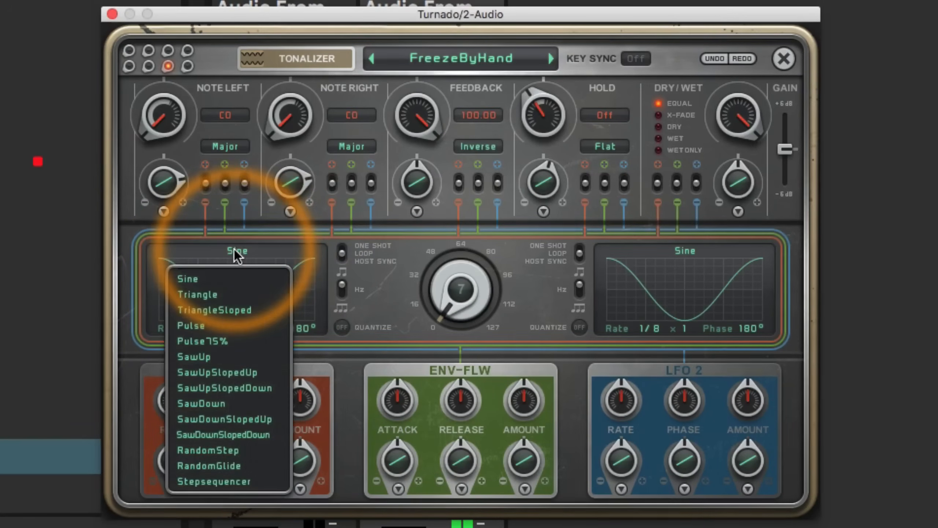
{"action": "left_click", "coordinate": [208, 482]}
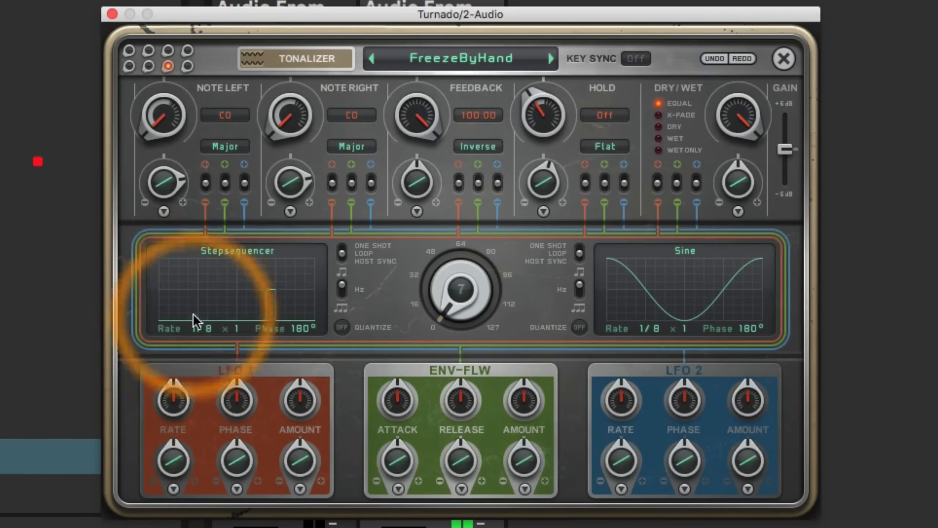
- Draw a varied step pattern in LFO 1's Stepsequencer and route LFO 1 positively to both Note Left and Note Right
{"action": "mouse_move", "coordinate": [166, 311]}
{"action": "left_mouse_down"}
{"action": "mouse_move", "coordinate": [275, 273]}
{"action": "mouse_move", "coordinate": [331, 308]}
{"action": "left_mouse_up"}
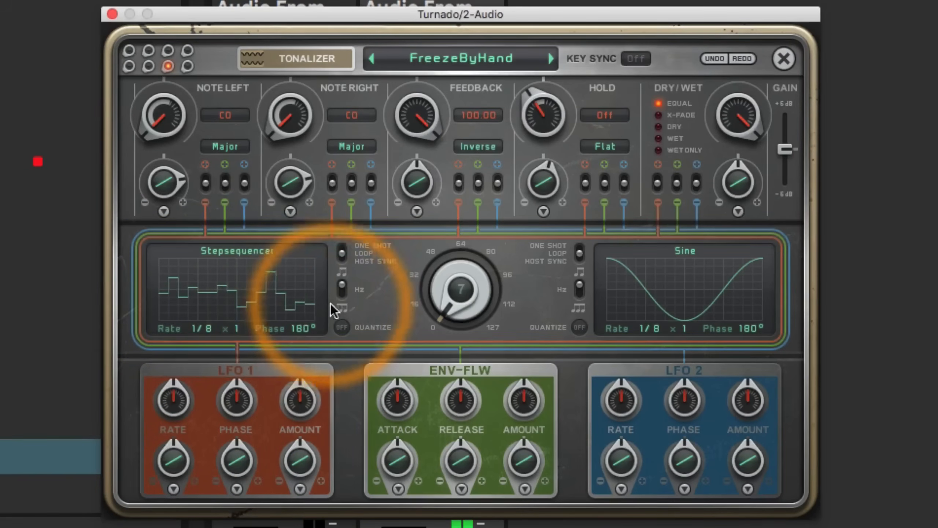
{"action": "mouse_move", "coordinate": [205, 295]}
{"action": "left_mouse_down"}
{"action": "mouse_move", "coordinate": [238, 308]}
{"action": "mouse_move", "coordinate": [223, 321]}
{"action": "mouse_move", "coordinate": [241, 281]}
{"action": "left_mouse_up"}
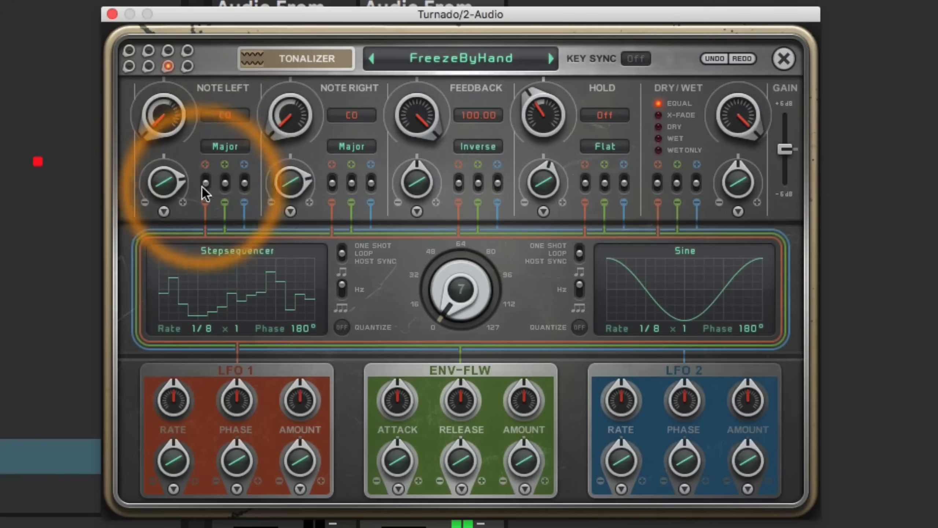
{"action": "left_click_drag", "start_coordinate": [203, 186], "coordinate": [212, 159]}
{"action": "left_click_drag", "start_coordinate": [331, 183], "coordinate": [329, 177]}
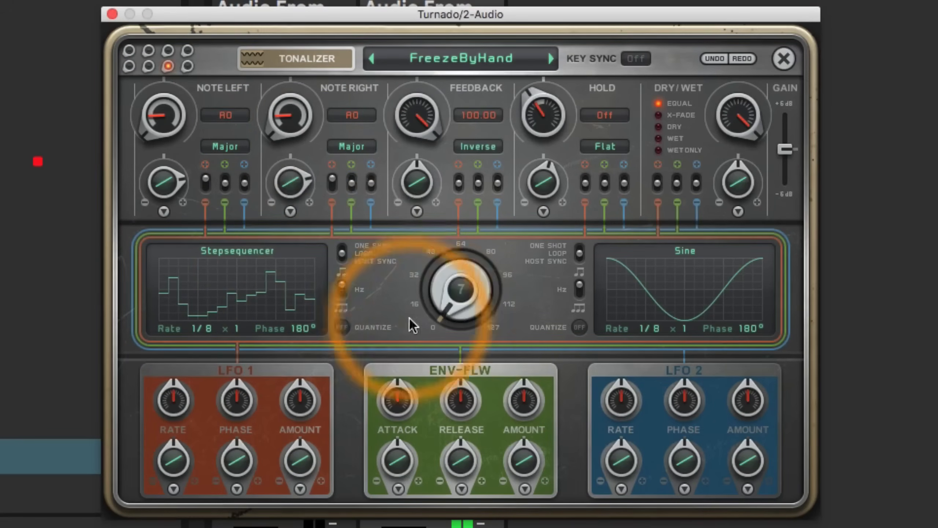
- Raise the Tonalizer's main knob to full, then redraw LFO 1's step pattern and set its rate to 1/16
{"action": "left_click_drag", "start_coordinate": [460, 307], "coordinate": [469, 209]}
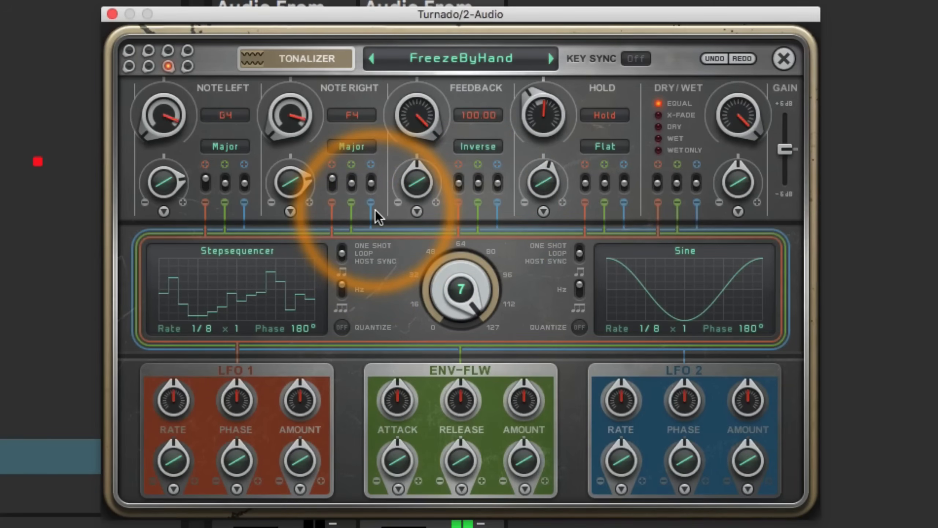
{"action": "mouse_move", "coordinate": [193, 282]}
{"action": "left_mouse_down"}
{"action": "mouse_move", "coordinate": [215, 303]}
{"action": "mouse_move", "coordinate": [290, 287]}
{"action": "left_mouse_up"}
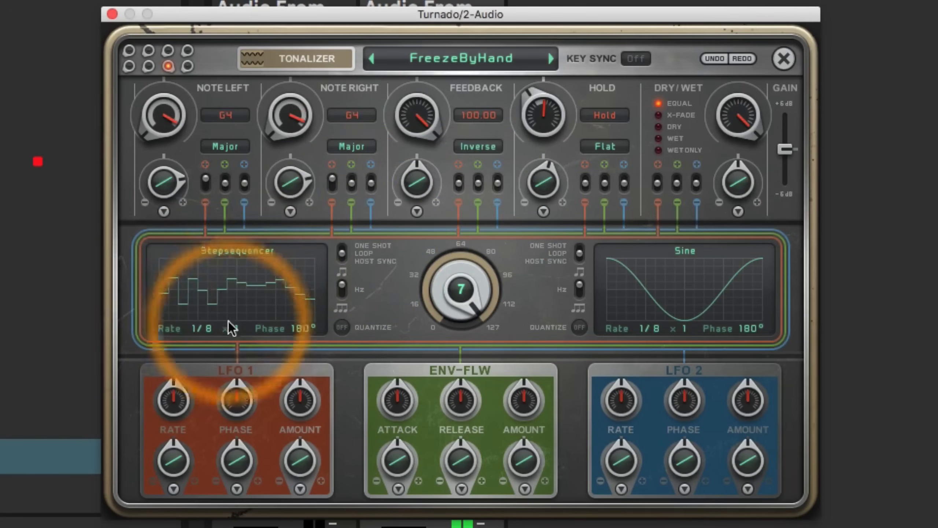
{"action": "mouse_move", "coordinate": [200, 330]}
{"action": "left_mouse_down"}
{"action": "mouse_move", "coordinate": [225, 292]}
{"action": "mouse_move", "coordinate": [314, 288]}
{"action": "left_mouse_up"}
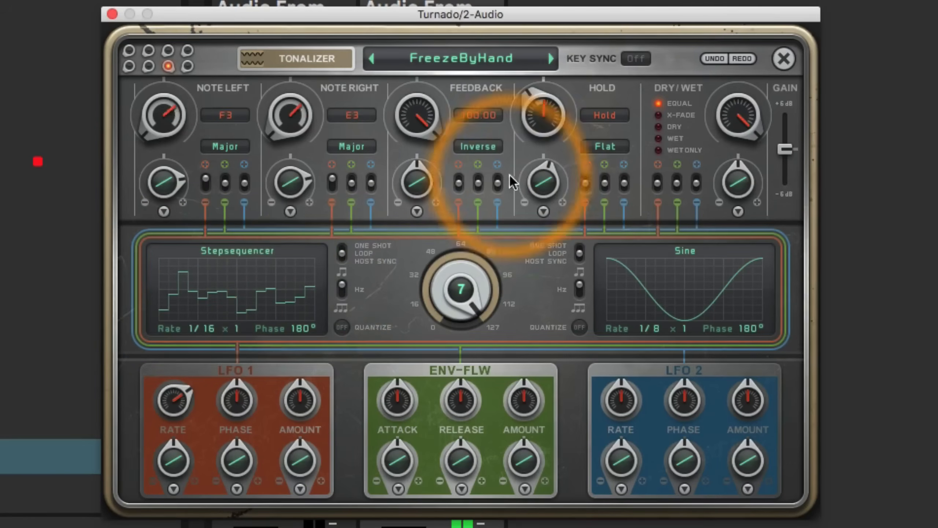
- Lower the Tonalizer's main knob to about 57 and turn its Hold knob down to minimum
{"action": "left_click_drag", "start_coordinate": [444, 278], "coordinate": [447, 323]}
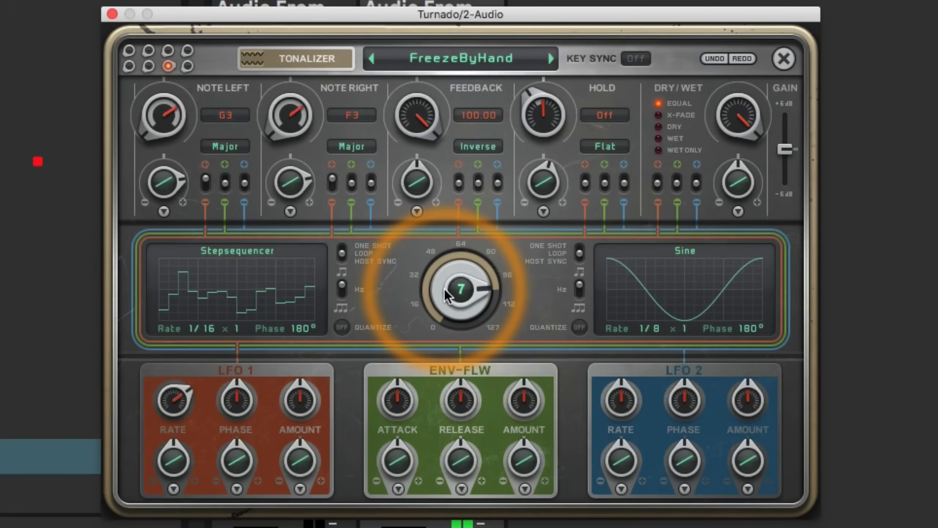
{"action": "left_click_drag", "start_coordinate": [447, 281], "coordinate": [446, 320]}
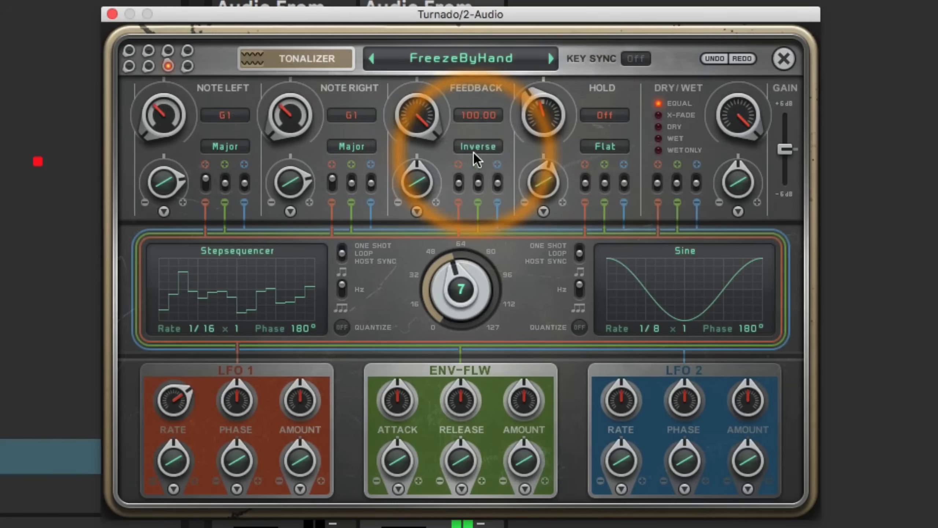
{"action": "left_click", "coordinate": [601, 148]}
{"action": "left_click", "coordinate": [598, 146]}
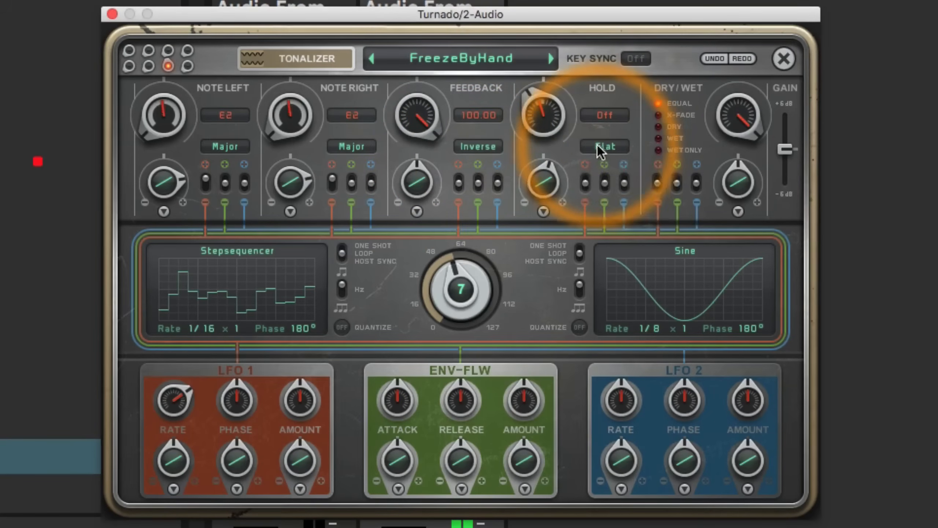
{"action": "left_click_drag", "start_coordinate": [543, 128], "coordinate": [549, 184]}
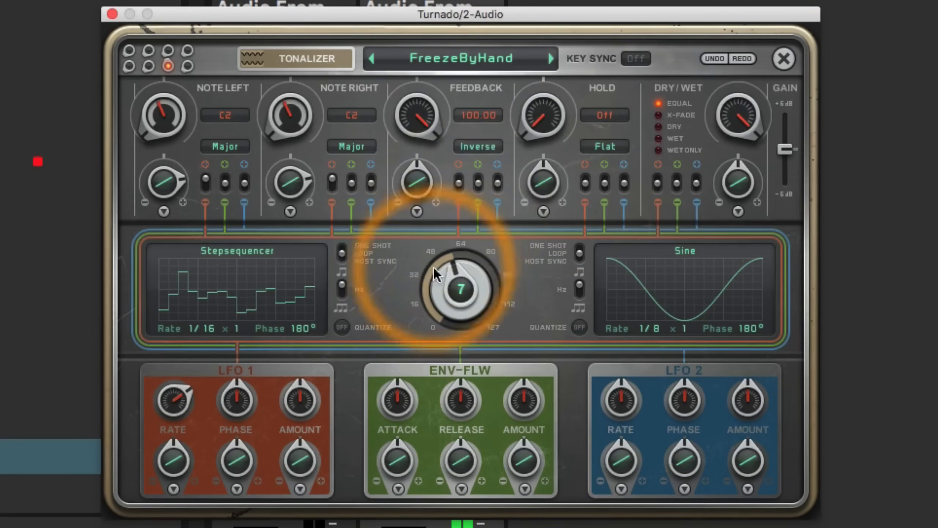
- Audition the edited Tonalizer by returning its main knob to 0, sweeping it up to about 64 and back to 0
{"action": "left_click_drag", "start_coordinate": [449, 287], "coordinate": [392, 353]}
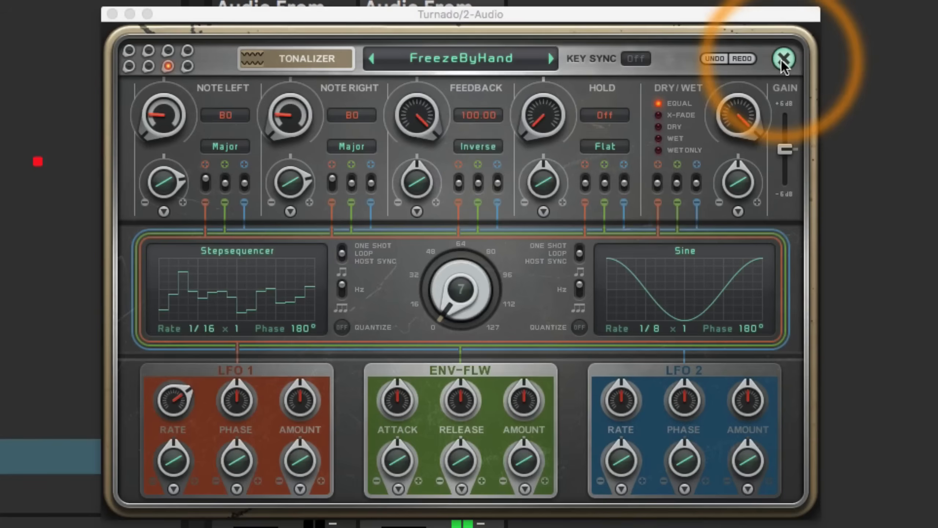
{"action": "left_click_drag", "start_coordinate": [459, 303], "coordinate": [462, 209]}
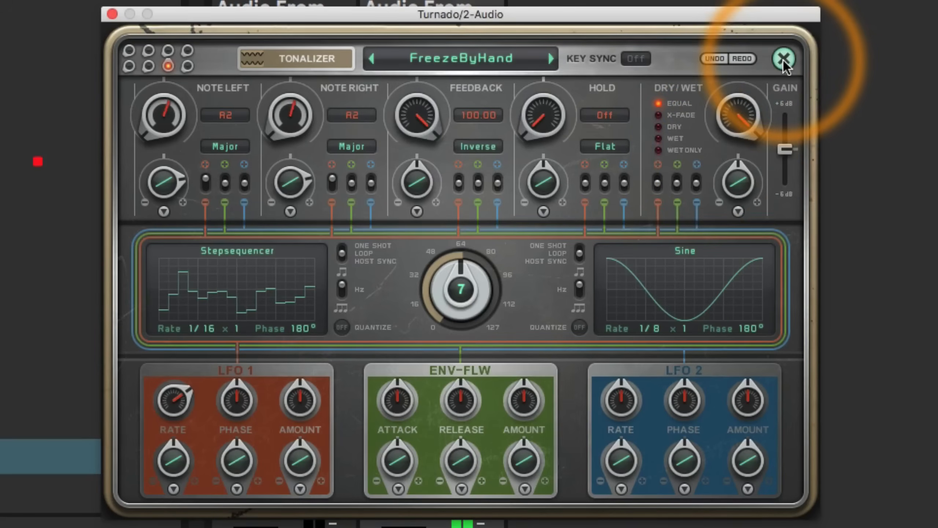
{"action": "left_click_drag", "start_coordinate": [484, 307], "coordinate": [419, 449]}
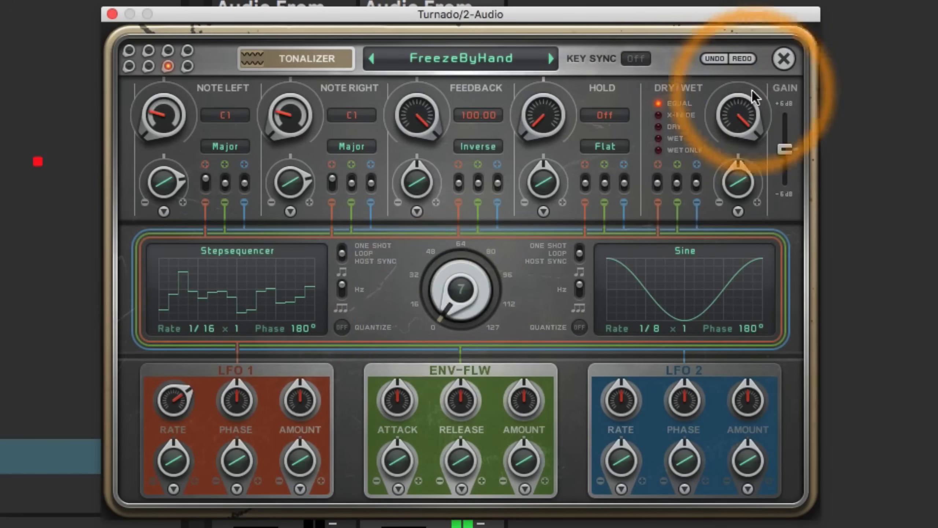
- Leave the Tonalizer's edit page and review the plugin's global settings without changing any
{"action": "left_click", "coordinate": [783, 58]}
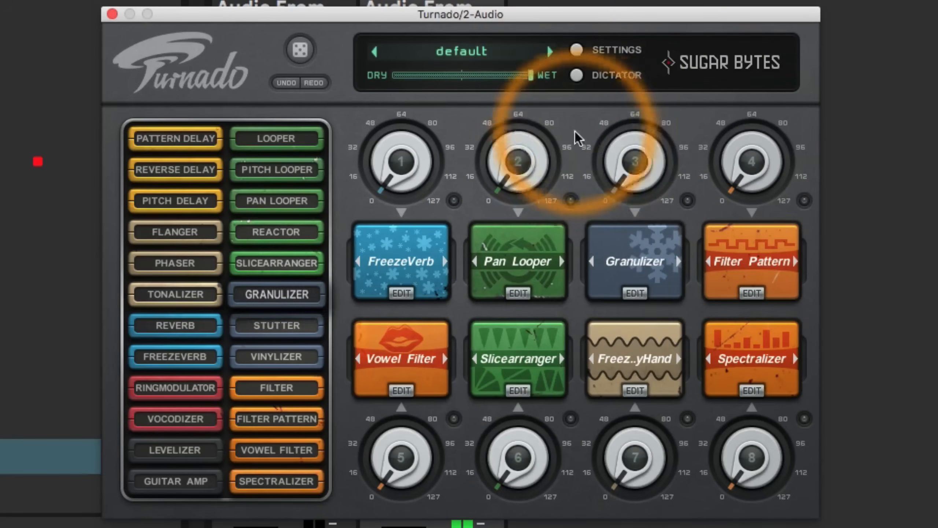
{"action": "left_click", "coordinate": [577, 49]}
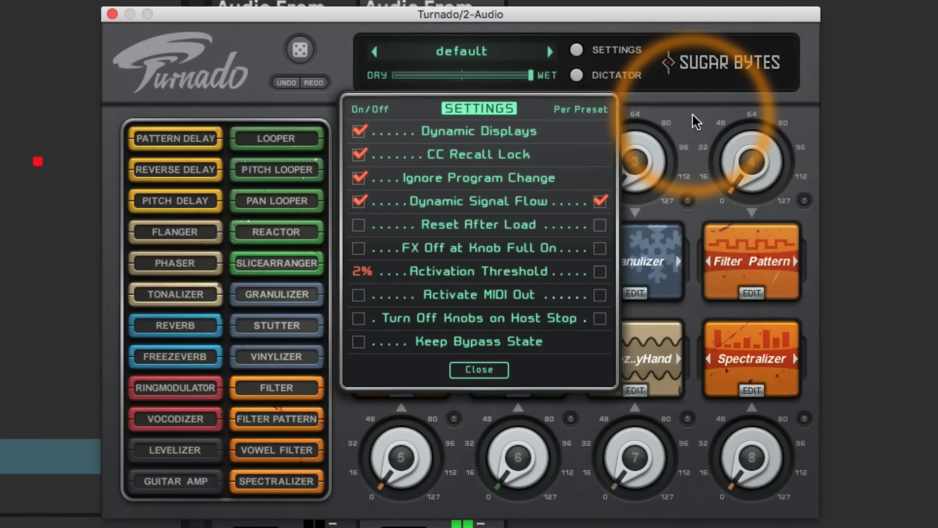
{"action": "left_click", "coordinate": [468, 367]}
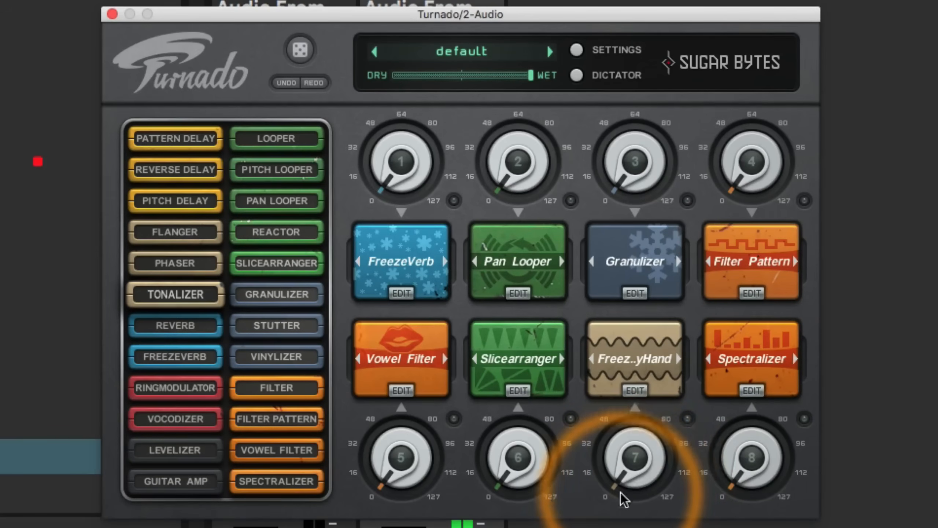
- Audition the Tonalizer and FreezeVerb together by raising knobs 7 and 1, keeping knob 5 at 0
{"action": "left_click_drag", "start_coordinate": [623, 433], "coordinate": [629, 403]}
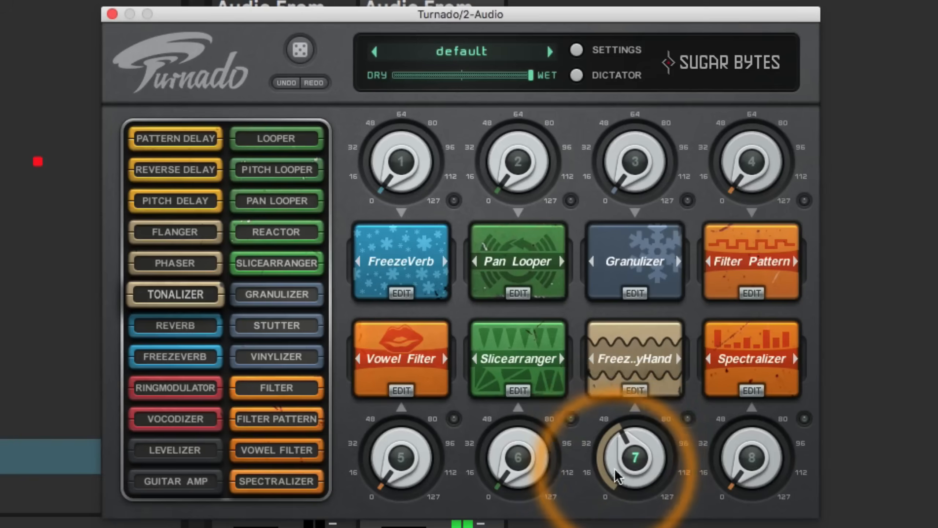
{"action": "left_click_drag", "start_coordinate": [614, 467], "coordinate": [626, 458]}
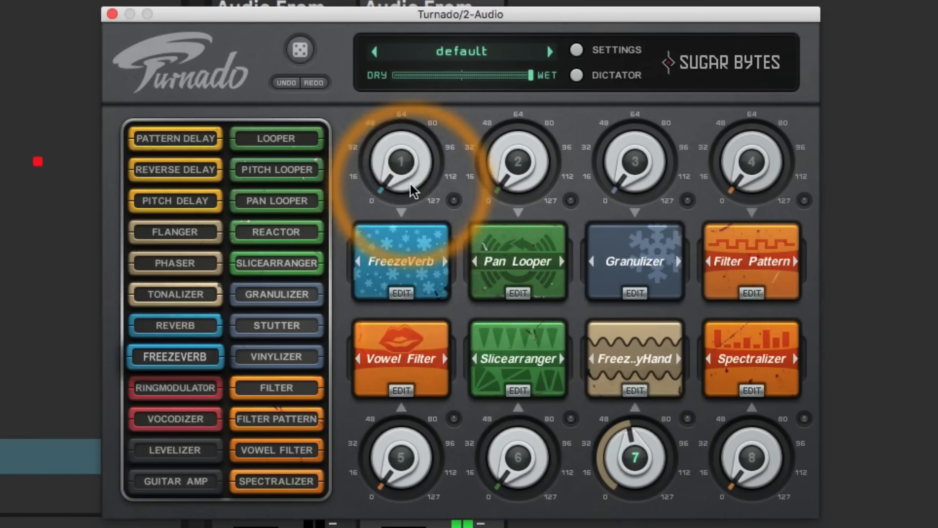
{"action": "left_click_drag", "start_coordinate": [411, 184], "coordinate": [421, 73]}
{"action": "left_click_drag", "start_coordinate": [402, 193], "coordinate": [402, 169]}
{"action": "left_click_drag", "start_coordinate": [386, 449], "coordinate": [403, 520]}
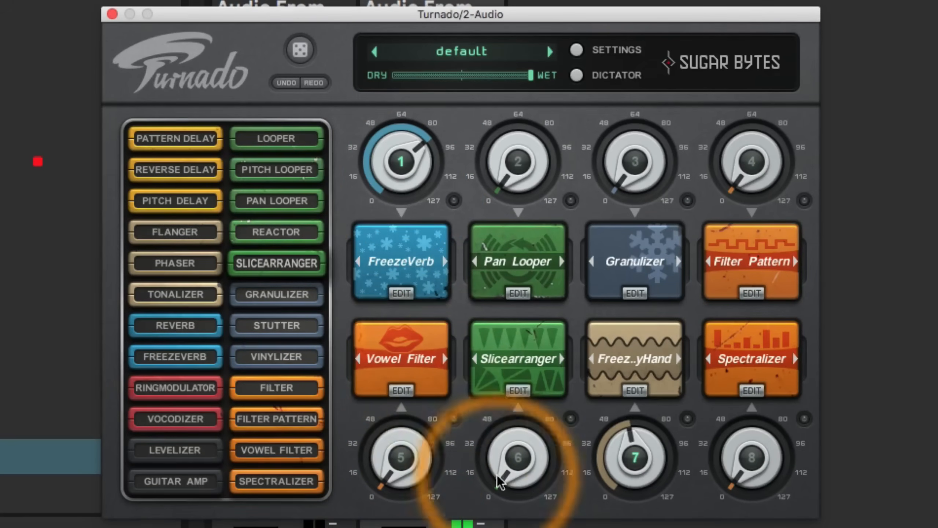
- Blend in the Slicearranger with knob 6 while raising knob 7, then return knobs 6, 1 and 7 to 0
{"action": "left_click_drag", "start_coordinate": [499, 477], "coordinate": [514, 441]}
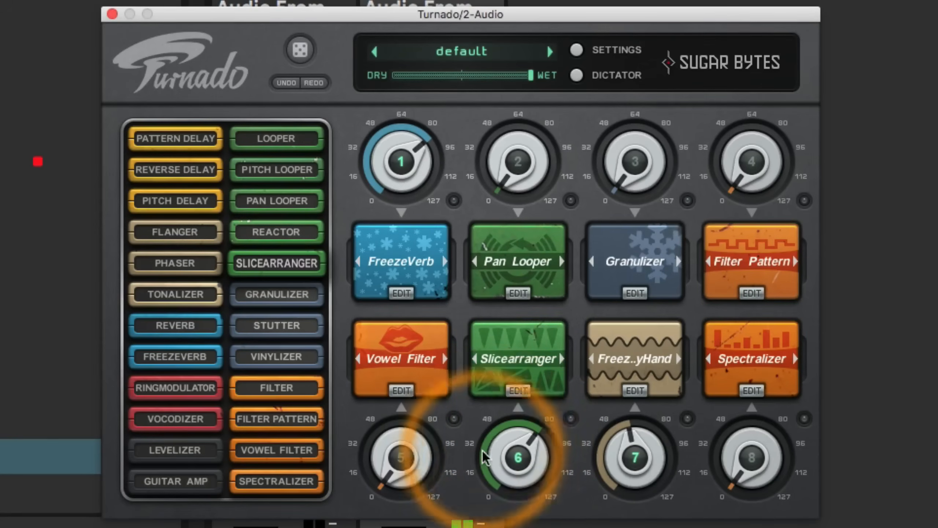
{"action": "left_click_drag", "start_coordinate": [628, 451], "coordinate": [624, 425]}
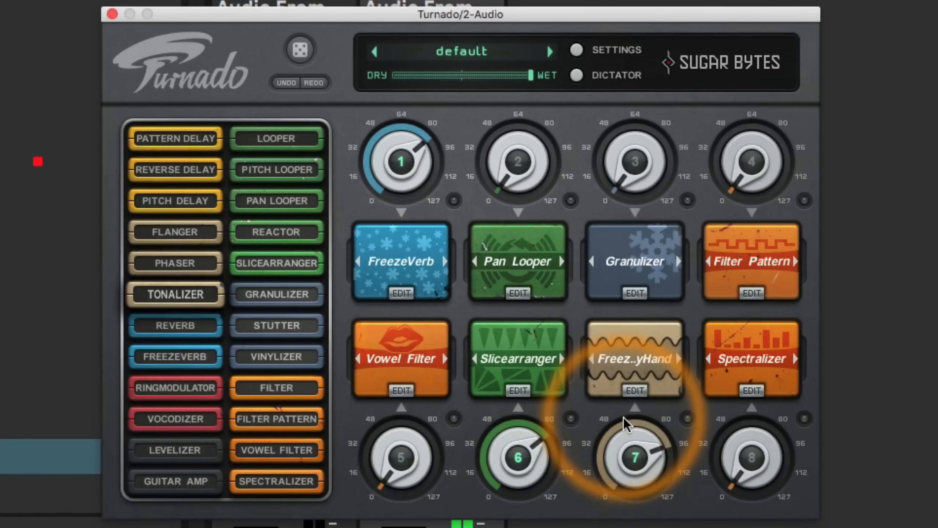
{"action": "left_click_drag", "start_coordinate": [512, 468], "coordinate": [512, 527]}
{"action": "left_click_drag", "start_coordinate": [625, 470], "coordinate": [624, 465]}
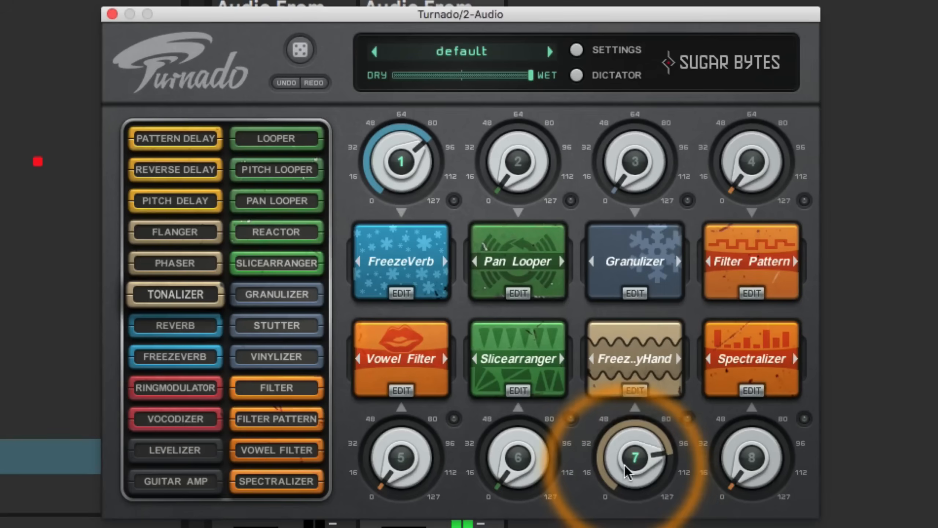
{"action": "left_click_drag", "start_coordinate": [385, 156], "coordinate": [386, 359]}
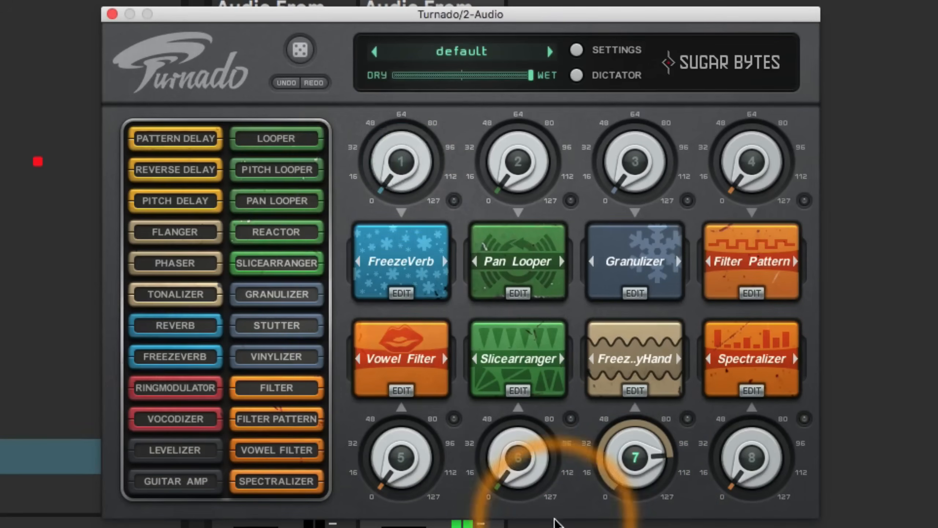
{"action": "left_click_drag", "start_coordinate": [614, 457], "coordinate": [621, 527]}
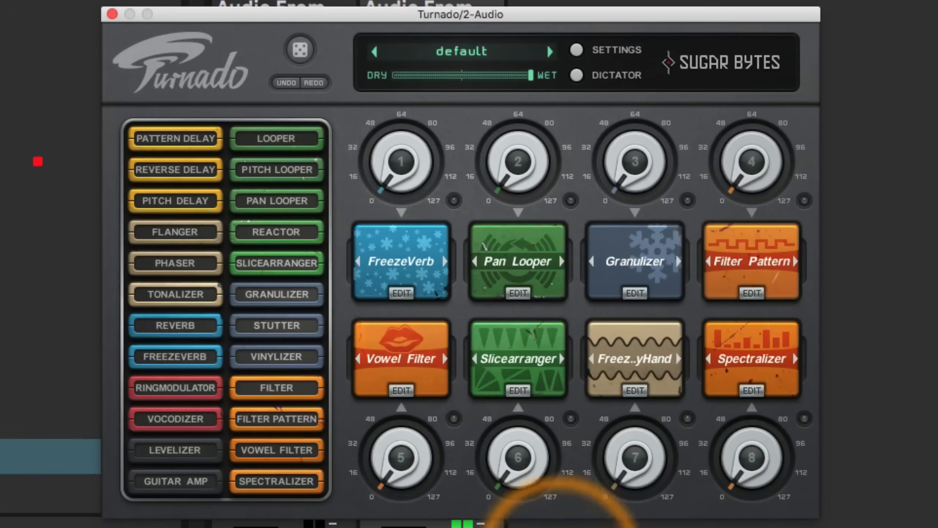
- Open the Slicearranger's edit page
{"action": "left_click", "coordinate": [441, 271]}
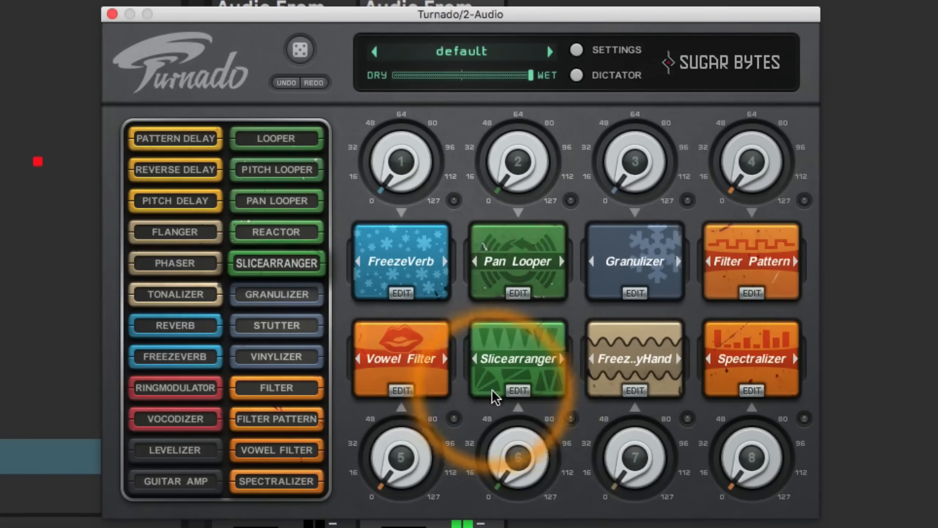
{"action": "left_click", "coordinate": [518, 391]}
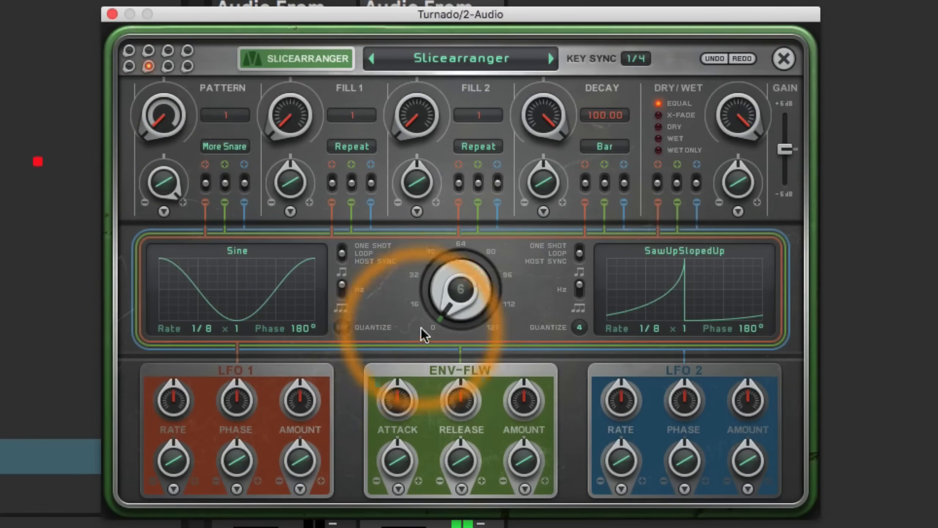
- Try the Slicearranger with a smaller Pattern modulation amount and a Pattern base of 23, then restore both
{"action": "left_click_drag", "start_coordinate": [466, 306], "coordinate": [461, 341]}
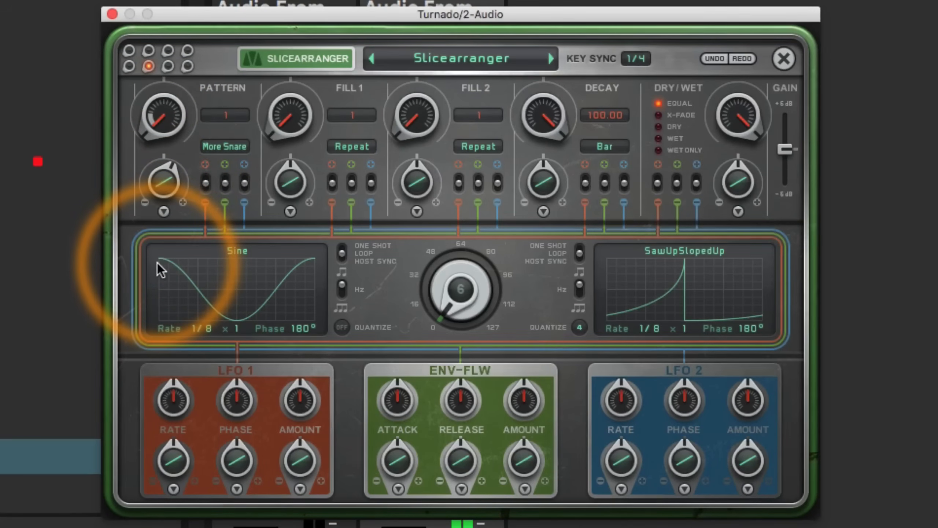
{"action": "left_click_drag", "start_coordinate": [150, 256], "coordinate": [146, 136]}
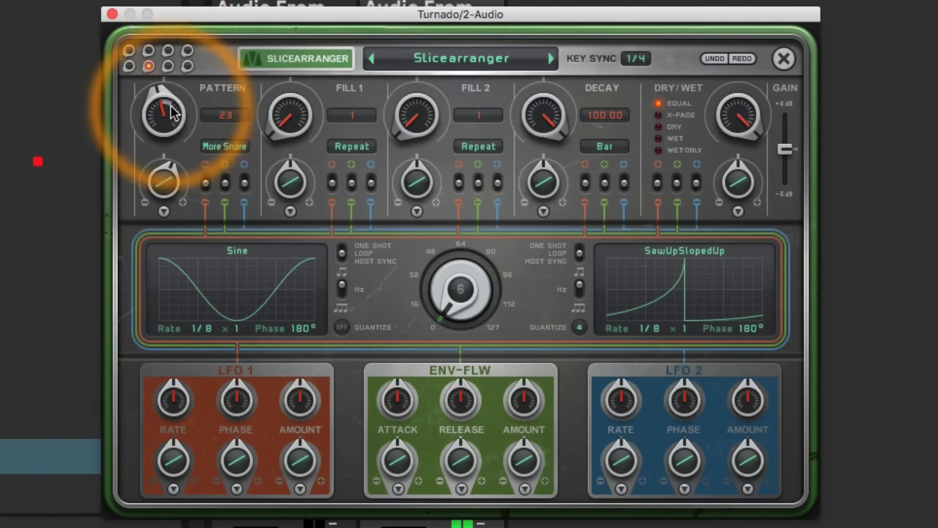
{"action": "left_click", "coordinate": [401, 277]}
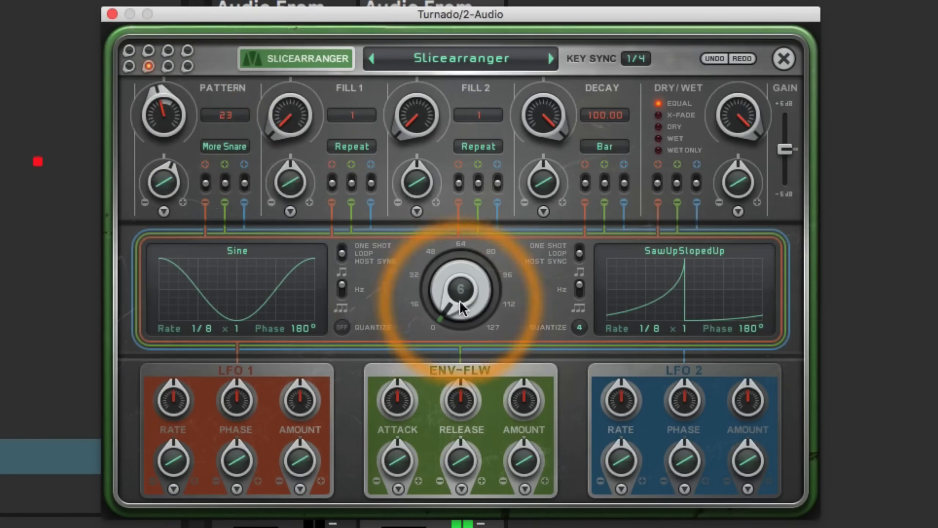
{"action": "left_click_drag", "start_coordinate": [460, 301], "coordinate": [186, 94]}
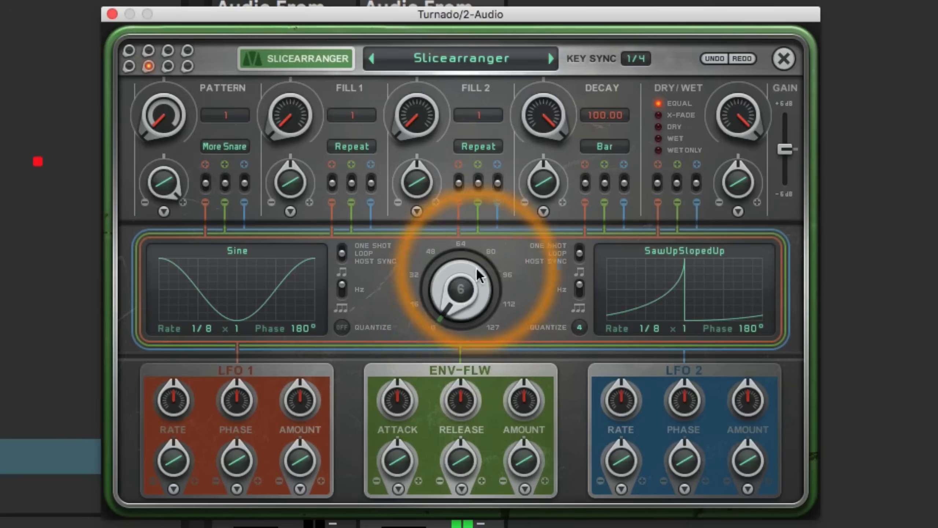
- Audition the Slicearranger's patterns by sweeping its main knob up slightly, back to 0, and up until Pattern is 39
{"action": "mouse_move", "coordinate": [462, 292]}
{"action": "left_mouse_down"}
{"action": "mouse_move", "coordinate": [464, 301]}
{"action": "mouse_move", "coordinate": [461, 290]}
{"action": "left_mouse_up"}
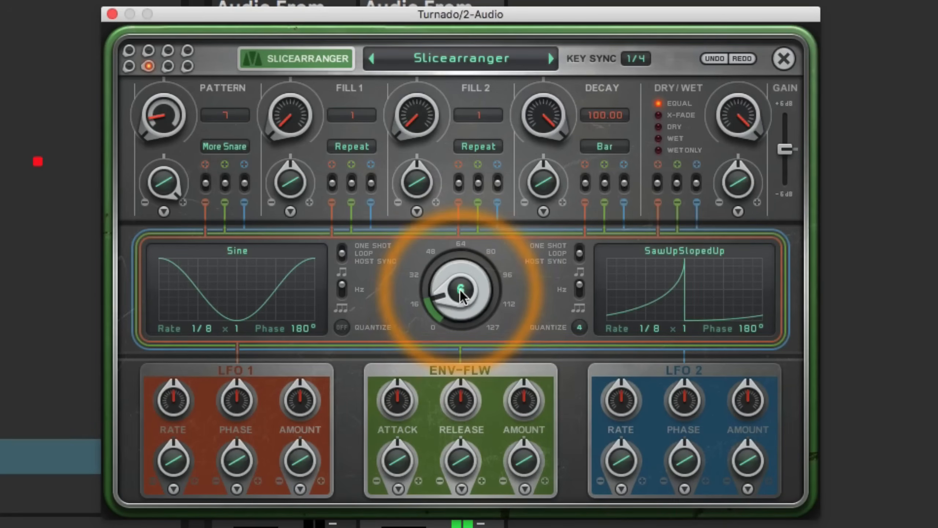
{"action": "mouse_move", "coordinate": [460, 291]}
{"action": "left_mouse_down"}
{"action": "mouse_move", "coordinate": [460, 281]}
{"action": "mouse_move", "coordinate": [456, 296]}
{"action": "left_mouse_up"}
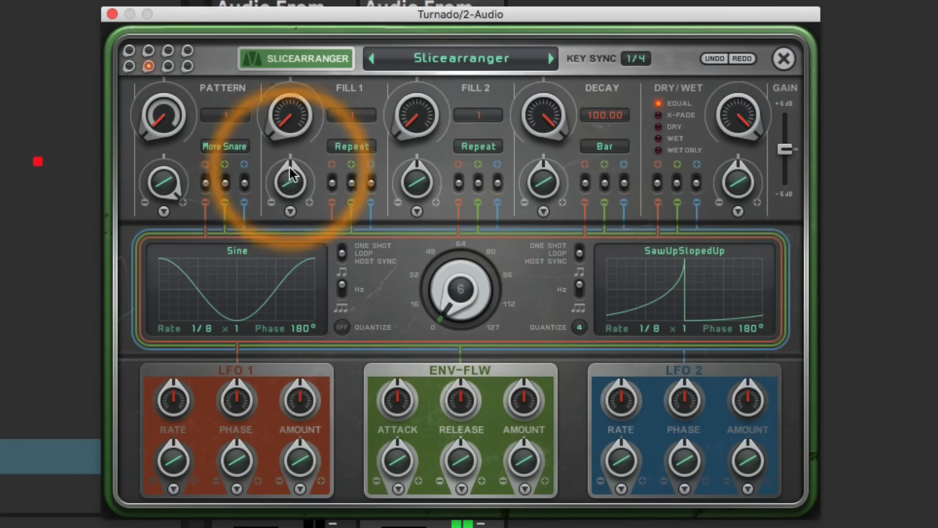
{"action": "left_click_drag", "start_coordinate": [437, 321], "coordinate": [483, 178]}
{"action": "left_click_drag", "start_coordinate": [453, 304], "coordinate": [453, 282]}
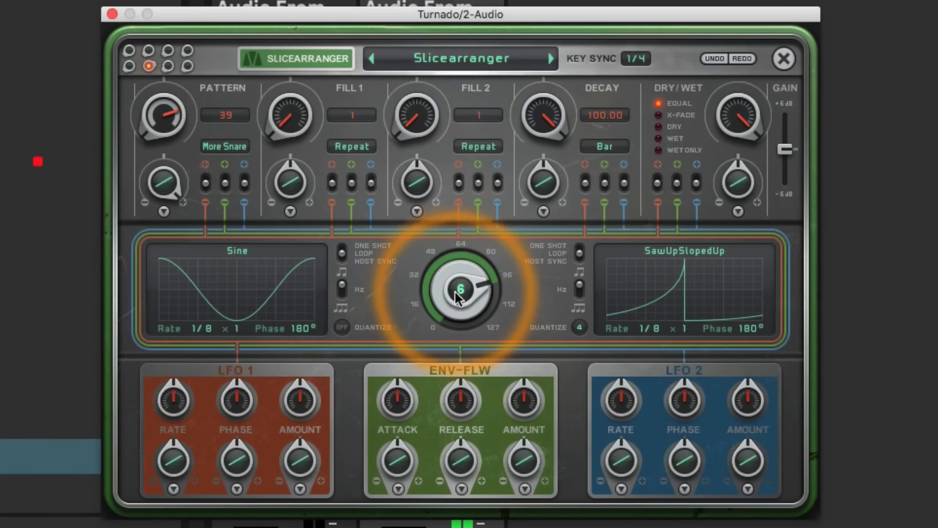
- Lower the main knob until Pattern is 32 and reduce the Slicearranger's Decay to 23.00
{"action": "left_click_drag", "start_coordinate": [455, 293], "coordinate": [456, 324]}
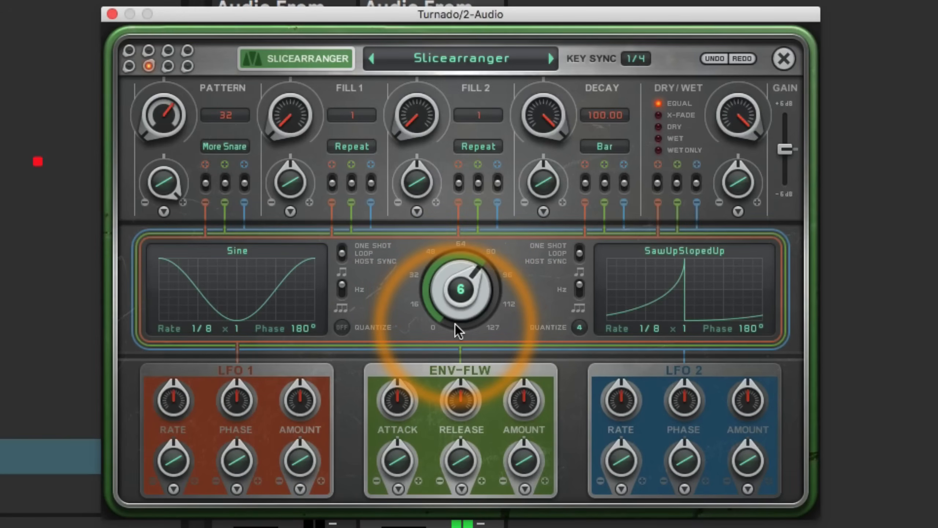
{"action": "left_click_drag", "start_coordinate": [538, 122], "coordinate": [548, 191]}
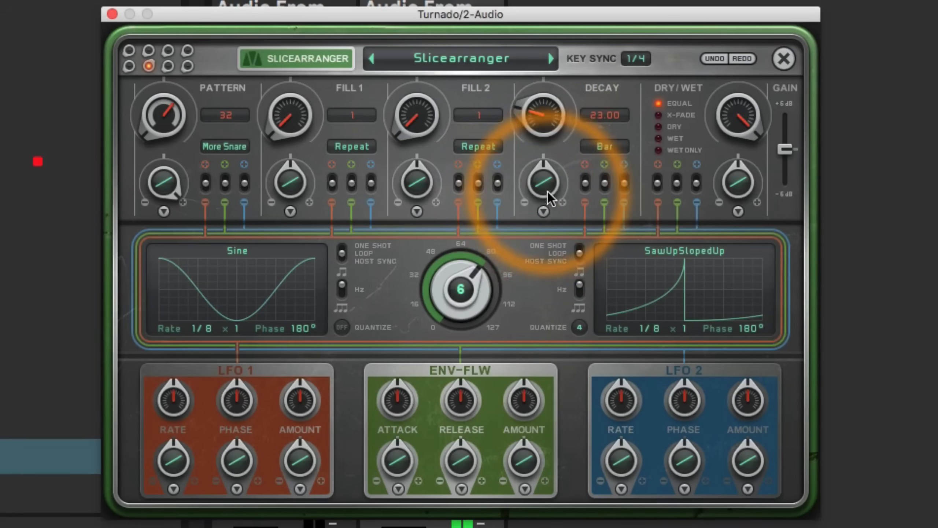
- Try the Slicearranger's Fill 1 and Fill 2 controls, return both to 1, and raise Decay to 100.00
{"action": "left_click_drag", "start_coordinate": [293, 151], "coordinate": [299, 112]}
{"action": "mouse_move", "coordinate": [423, 112]}
{"action": "left_mouse_down"}
{"action": "mouse_move", "coordinate": [425, 70]}
{"action": "mouse_move", "coordinate": [417, 128]}
{"action": "left_mouse_up"}
{"action": "left_click_drag", "start_coordinate": [312, 117], "coordinate": [304, 108]}
{"action": "left_click_drag", "start_coordinate": [543, 122], "coordinate": [560, 37]}
{"action": "left_click_drag", "start_coordinate": [313, 117], "coordinate": [301, 148]}
{"action": "left_click_drag", "start_coordinate": [447, 109], "coordinate": [405, 188]}
{"action": "left_click_drag", "start_coordinate": [287, 124], "coordinate": [277, 176]}
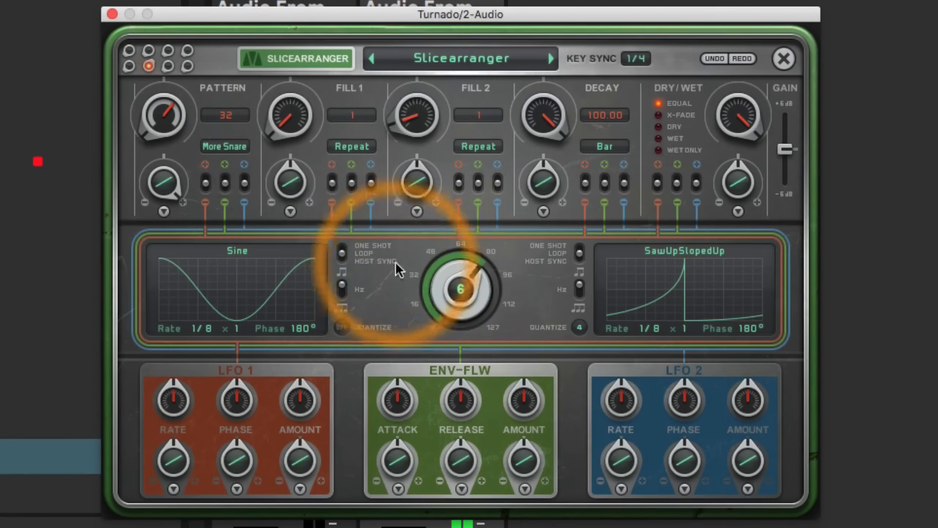
- Audition the Slicearranger by sweeping its main knob up until Pattern is 43 and back down to 0
{"action": "left_click_drag", "start_coordinate": [439, 280], "coordinate": [443, 251]}
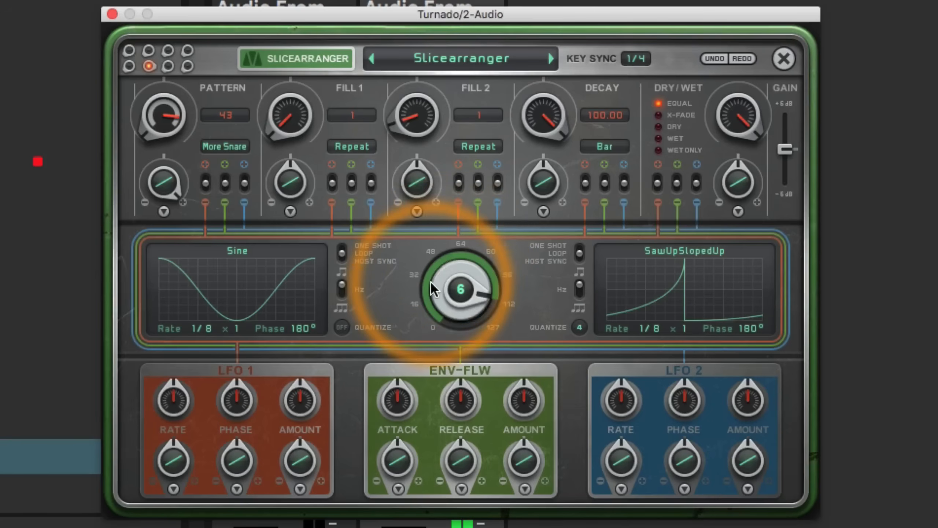
{"action": "left_click_drag", "start_coordinate": [443, 282], "coordinate": [454, 527]}
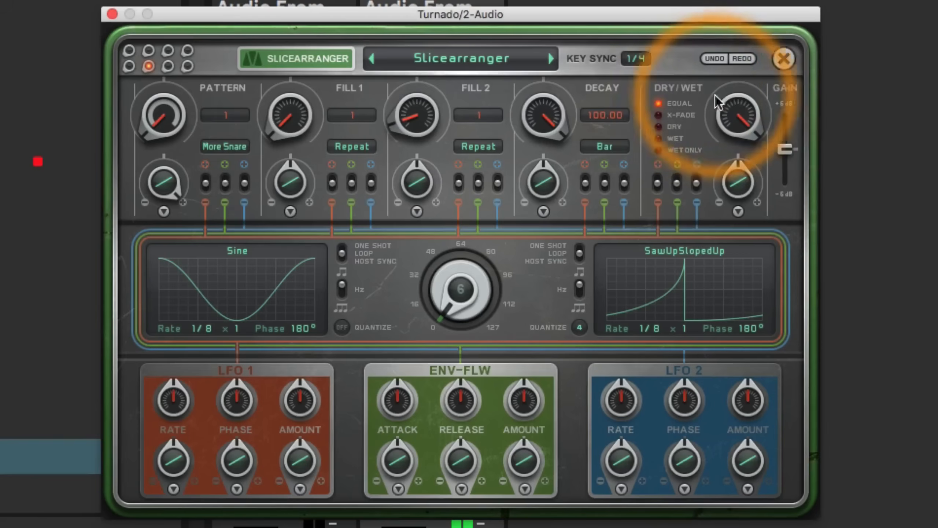
{"action": "left_click_drag", "start_coordinate": [739, 116], "coordinate": [723, 113]}
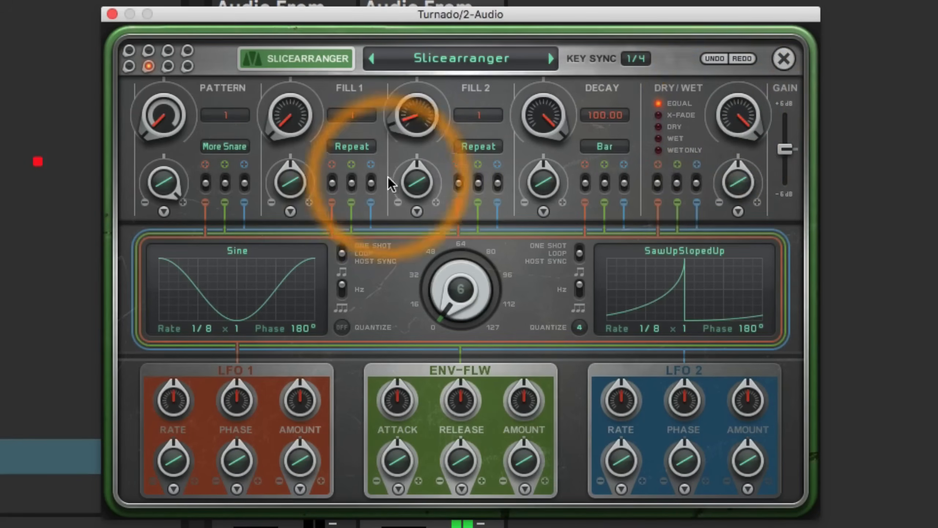
- Review the Slicearranger's Key Sync options without changing them, and close its edit page
{"action": "left_click", "coordinate": [637, 59]}
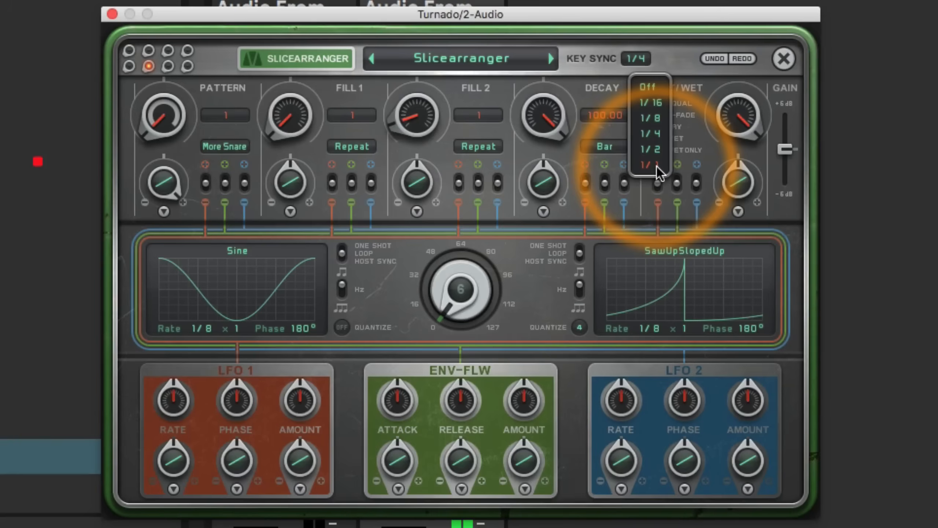
{"action": "left_click", "coordinate": [526, 262]}
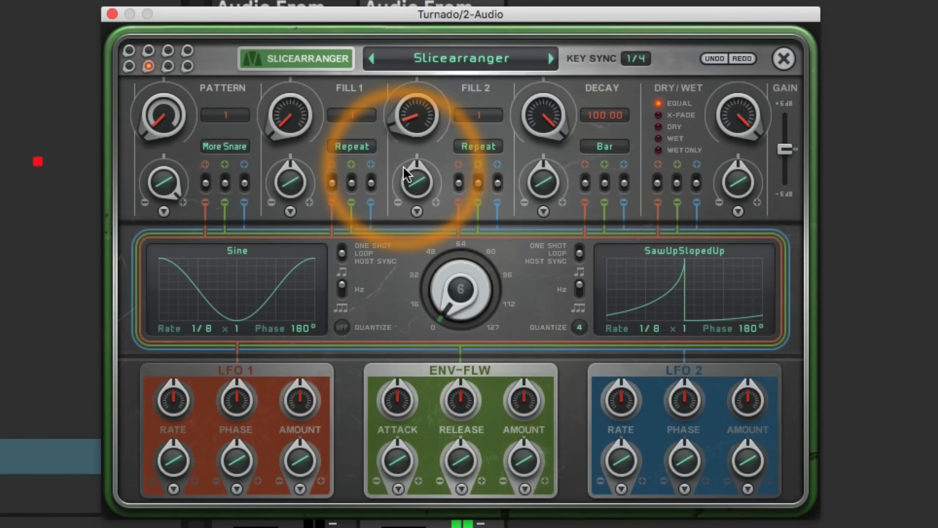
{"action": "left_click", "coordinate": [784, 58]}
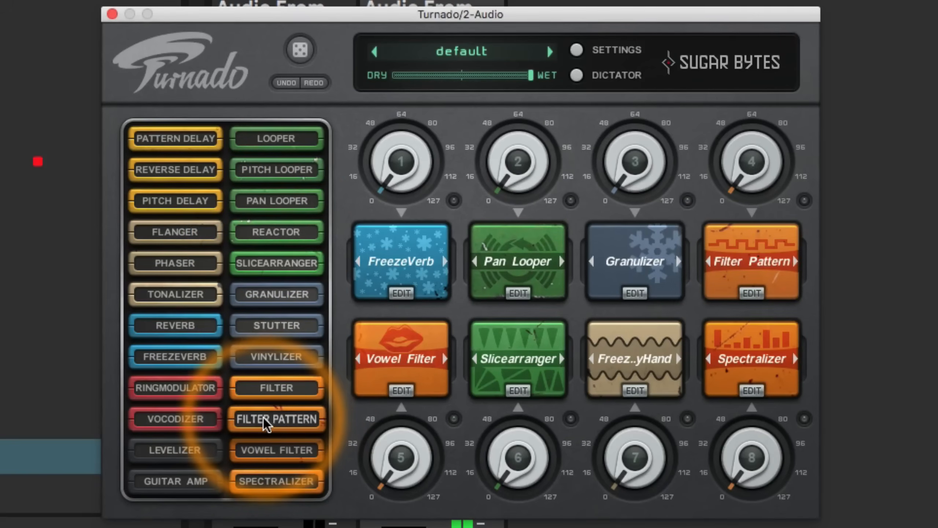
- Load Filter Pattern into slot 4 with its main knob at maximum and open its edit page
{"action": "left_click_drag", "start_coordinate": [270, 426], "coordinate": [750, 260]}
{"action": "left_click", "coordinate": [749, 261]}
{"action": "left_click", "coordinate": [702, 162]}
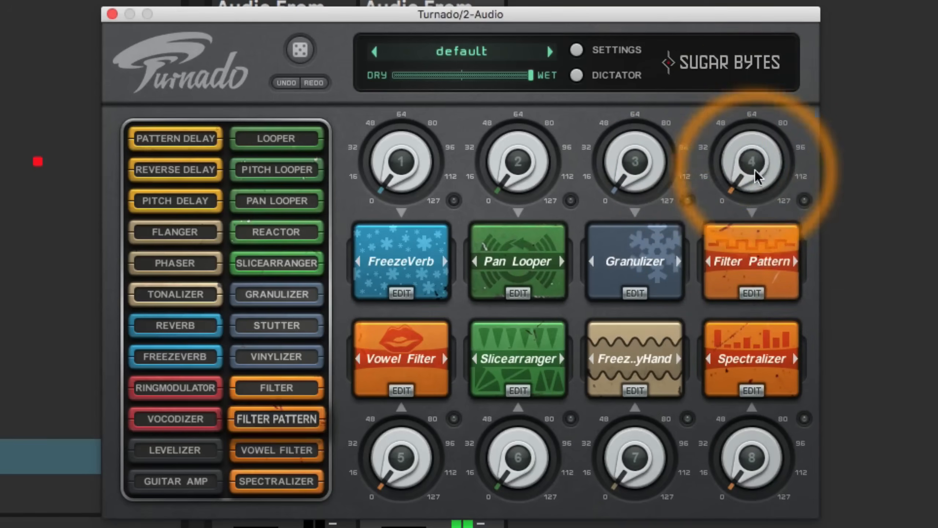
{"action": "left_click_drag", "start_coordinate": [755, 167], "coordinate": [811, 2]}
{"action": "left_click", "coordinate": [761, 292]}
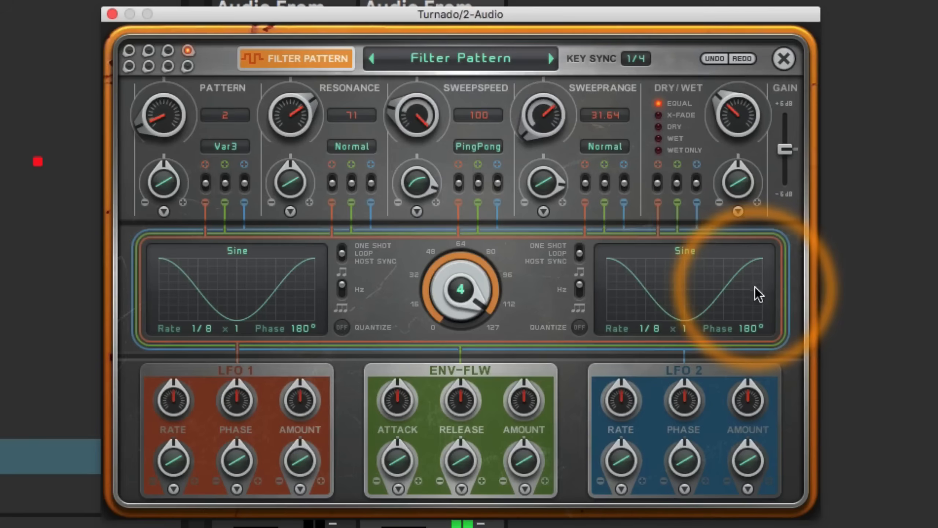
- Lower the Filter Pattern's main knob until SweepSpeed is 73, and set Pattern to 25 with variation Var7
{"action": "left_click_drag", "start_coordinate": [167, 132], "coordinate": [174, 76]}
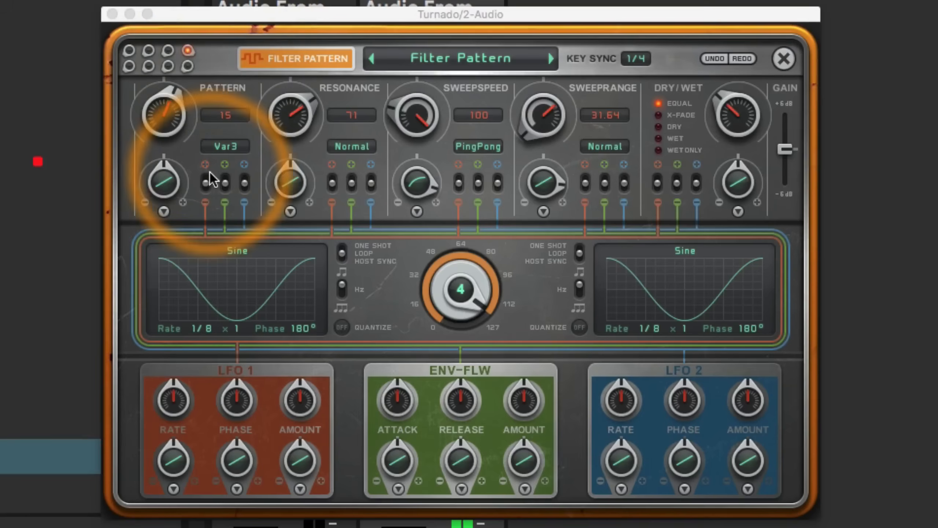
{"action": "left_click_drag", "start_coordinate": [437, 271], "coordinate": [449, 382]}
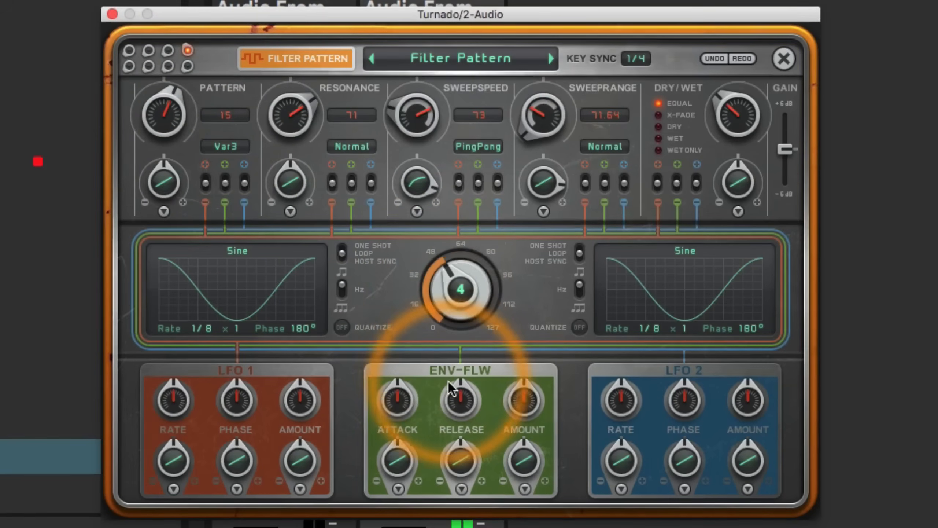
{"action": "left_click", "coordinate": [225, 146]}
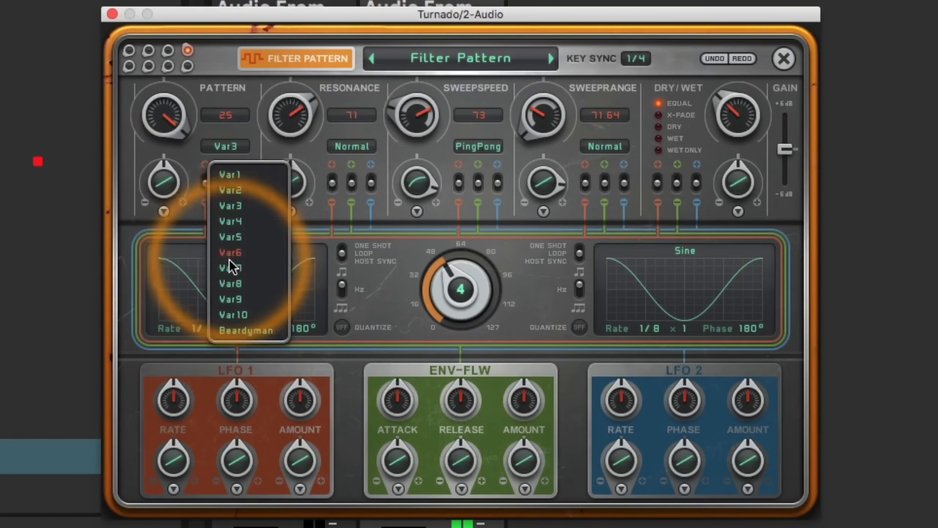
{"action": "left_click", "coordinate": [230, 263]}
- Set Resonance to 99, SweepSpeed to 3, Sweeprange to 60.61 with maximum modulation, and Dry/Wet to fully wet
{"action": "left_click_drag", "start_coordinate": [281, 142], "coordinate": [302, 68]}
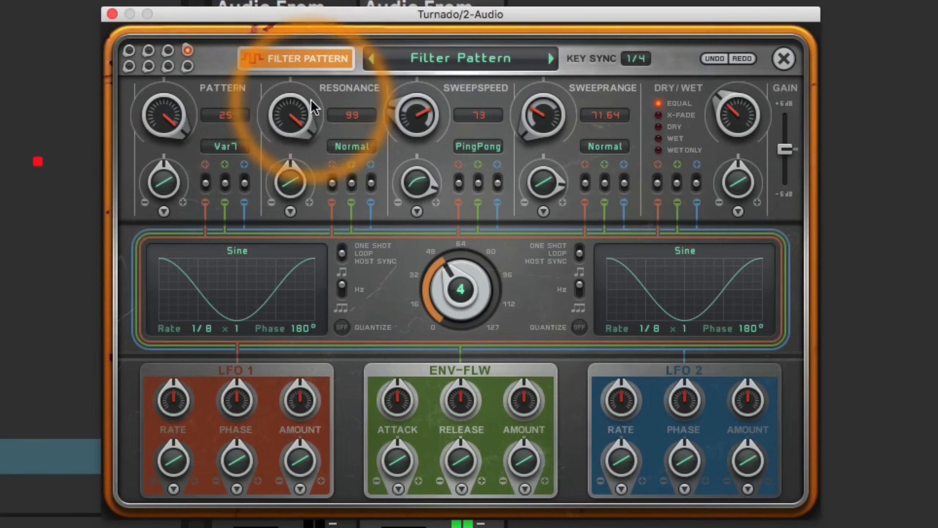
{"action": "left_click_drag", "start_coordinate": [414, 116], "coordinate": [410, 256]}
{"action": "left_click_drag", "start_coordinate": [167, 134], "coordinate": [166, 134]}
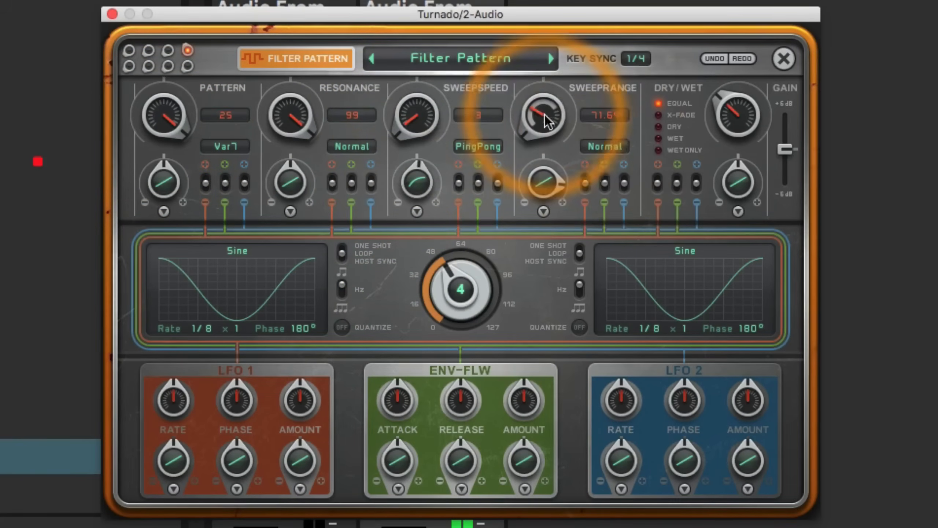
{"action": "left_click_drag", "start_coordinate": [533, 178], "coordinate": [551, 129]}
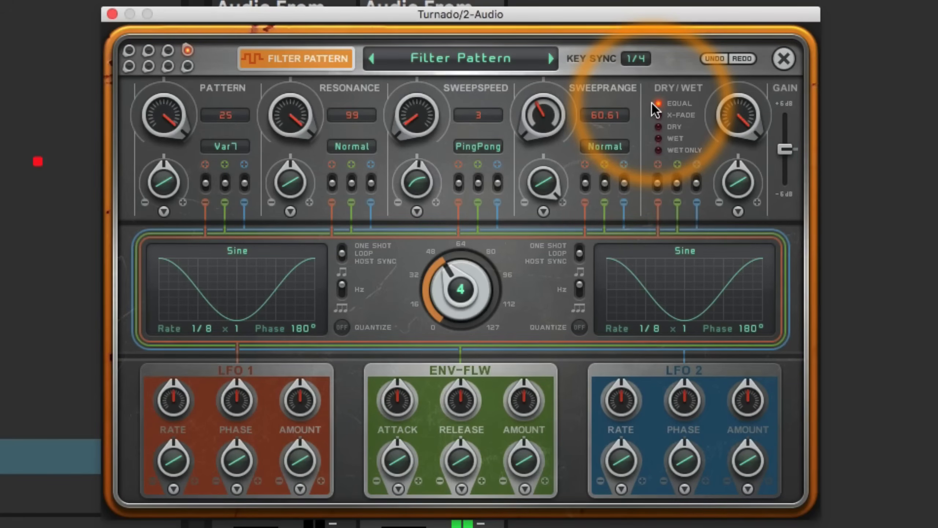
- Set the Filter Pattern's Pattern to 18, its length to Length×3, SweepSpeed to 39 and Resonance to 77
{"action": "left_click_drag", "start_coordinate": [157, 128], "coordinate": [160, 145]}
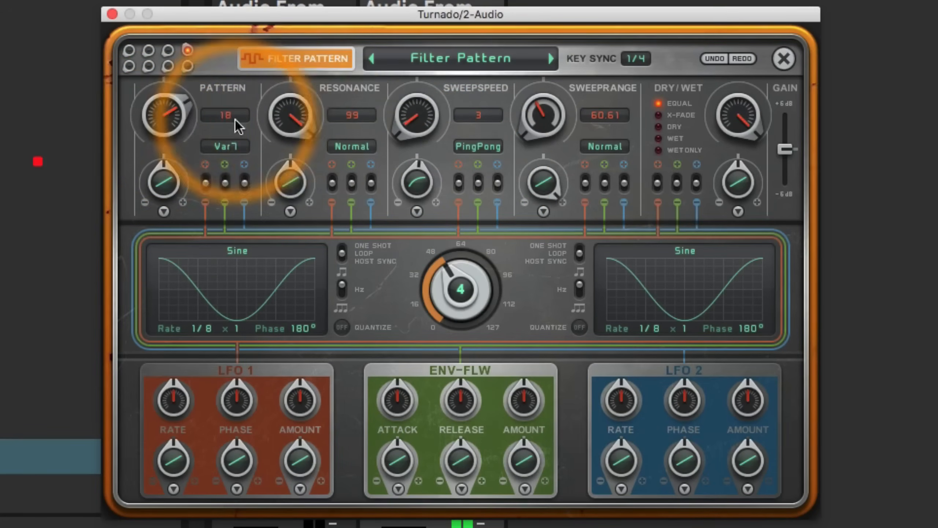
{"action": "left_click", "coordinate": [349, 146]}
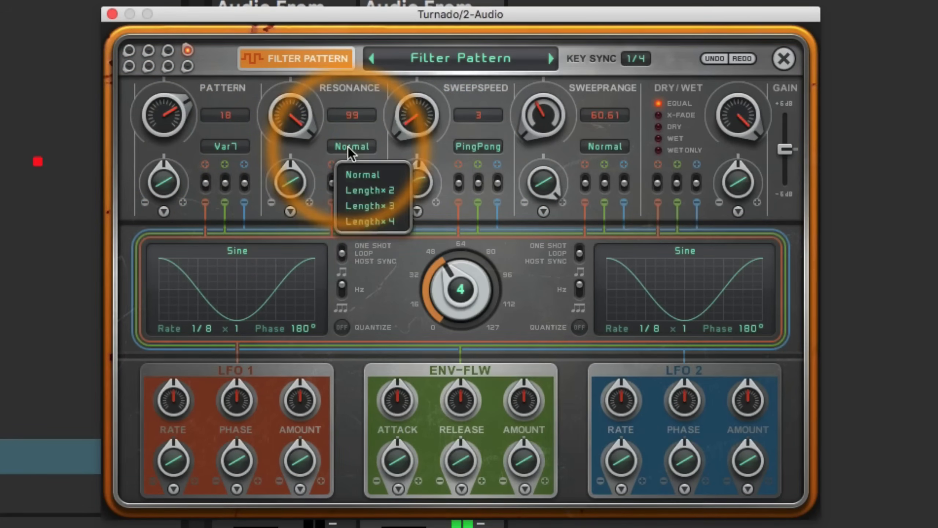
{"action": "left_click", "coordinate": [345, 204]}
{"action": "left_click_drag", "start_coordinate": [416, 118], "coordinate": [432, 45]}
{"action": "mouse_move", "coordinate": [421, 134]}
{"action": "left_mouse_down"}
{"action": "mouse_move", "coordinate": [415, 118]}
{"action": "mouse_move", "coordinate": [414, 126]}
{"action": "left_mouse_up"}
{"action": "left_click_drag", "start_coordinate": [291, 113], "coordinate": [287, 130]}
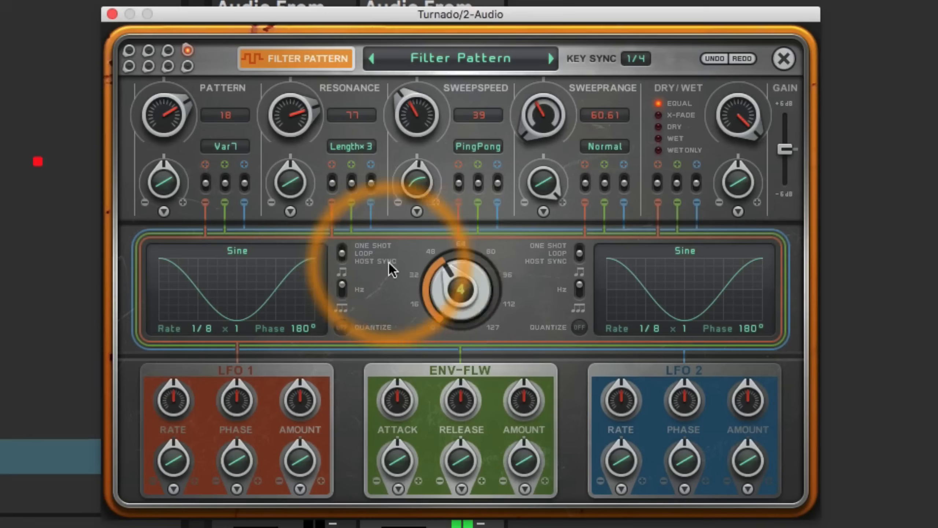
- Lower the Filter Pattern's main knob to 0 and close its edit page
{"action": "left_click_drag", "start_coordinate": [439, 274], "coordinate": [442, 472]}
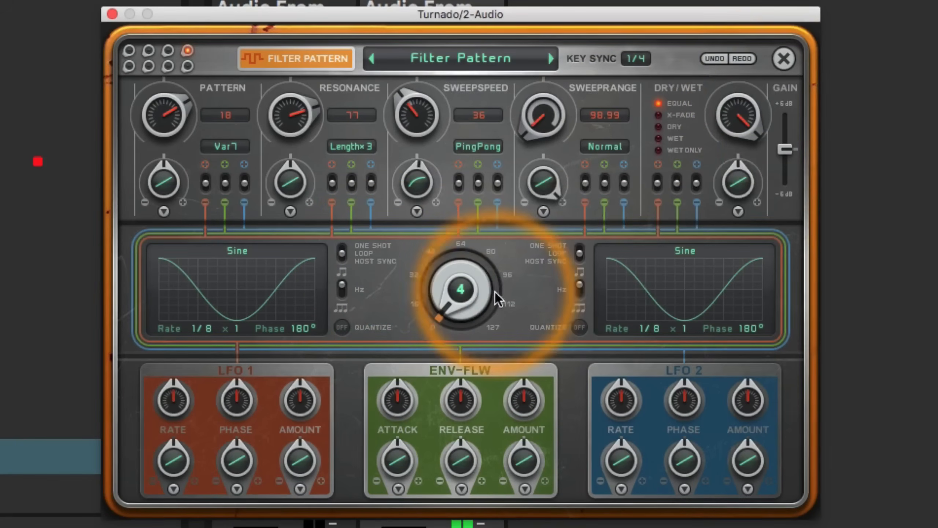
{"action": "left_click", "coordinate": [784, 59]}
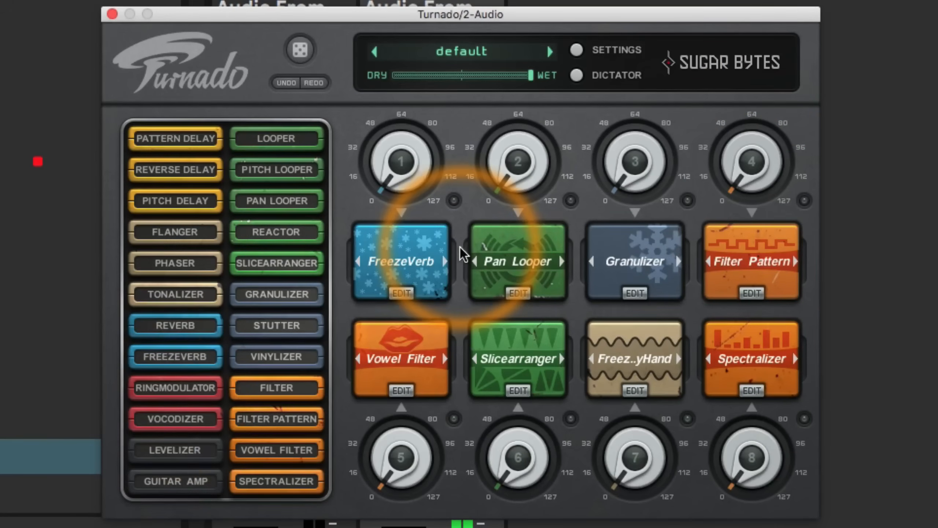
- Load Vocodizer into slot 5, audition it with its main knob raised to maximum, and open its edit page
{"action": "left_click_drag", "start_coordinate": [170, 419], "coordinate": [373, 354]}
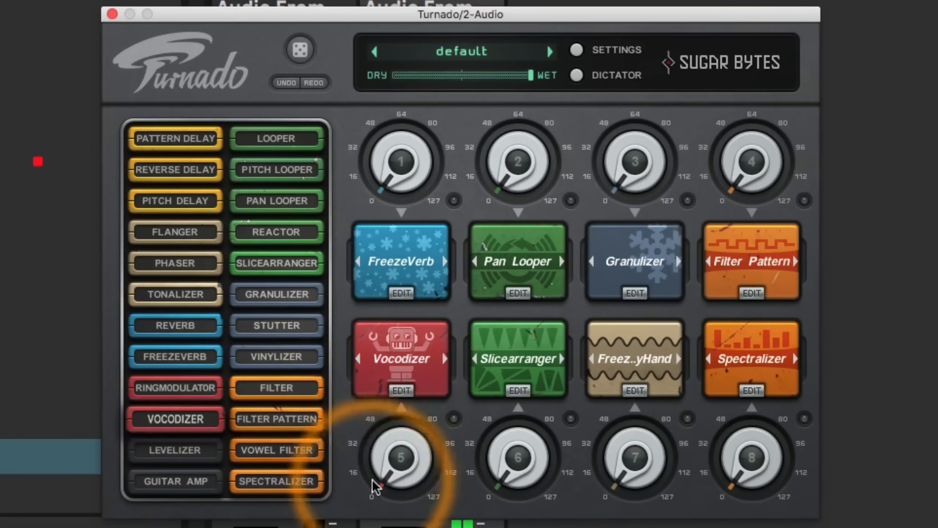
{"action": "left_click_drag", "start_coordinate": [374, 481], "coordinate": [462, 232]}
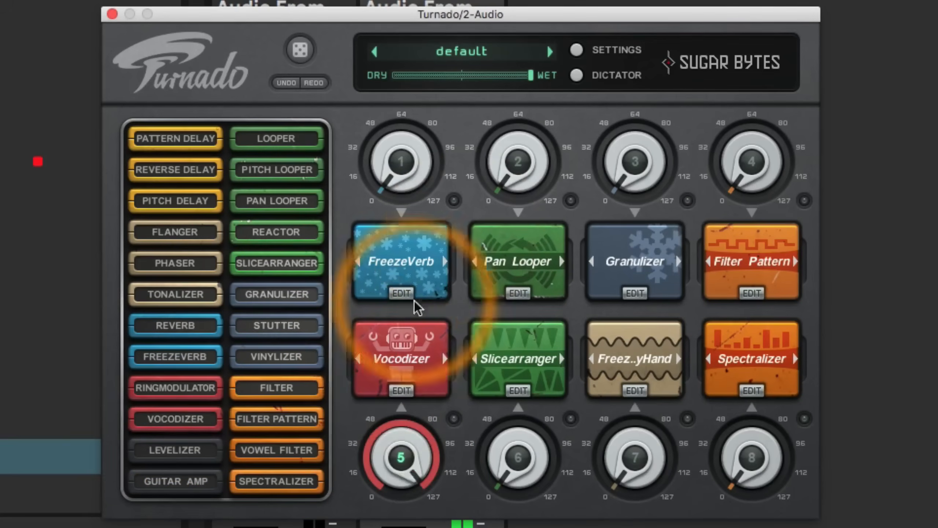
{"action": "left_click", "coordinate": [399, 390]}
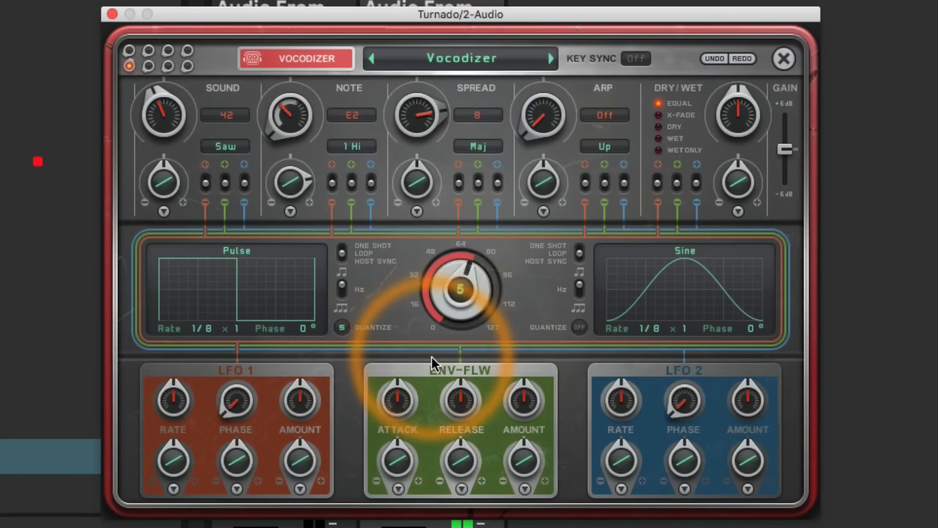
- Lower the Vocodizer's main knob to 0 and review the Spread and Note options, keeping Maj and 1 Hi
{"action": "left_click_drag", "start_coordinate": [432, 357], "coordinate": [426, 489]}
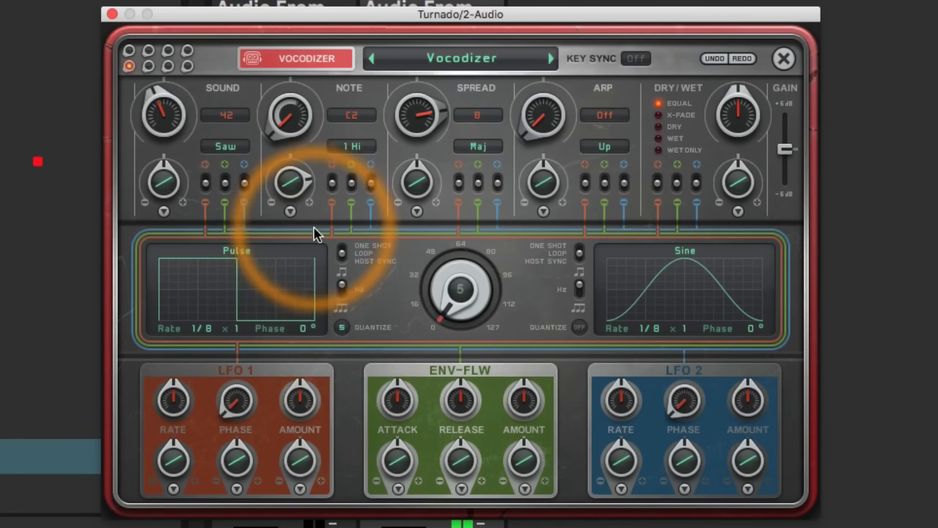
{"action": "left_click", "coordinate": [480, 145]}
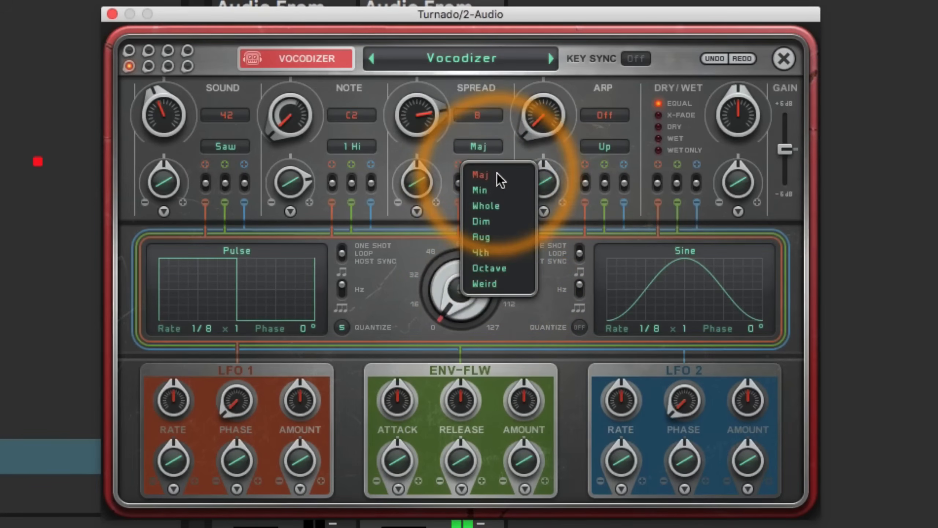
{"action": "left_click", "coordinate": [351, 146]}
{"action": "left_click", "coordinate": [352, 146]}
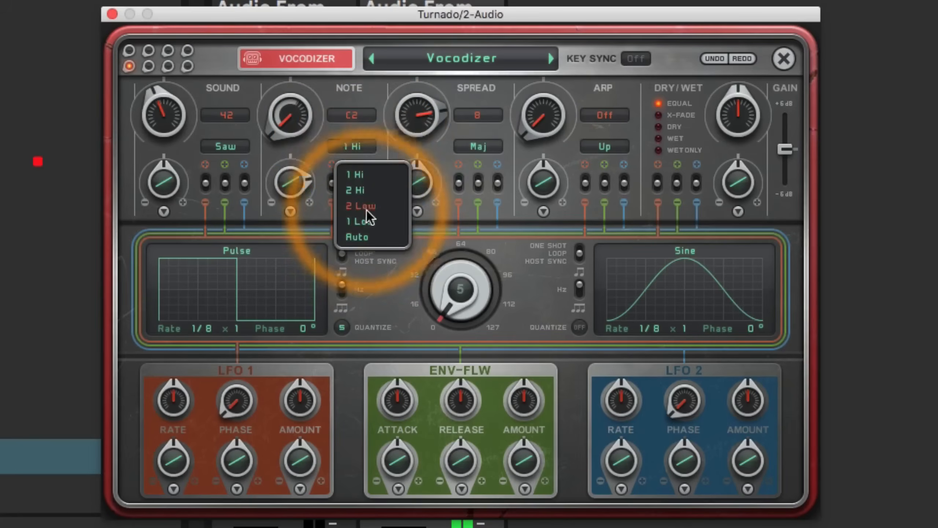
{"action": "left_click", "coordinate": [355, 174]}
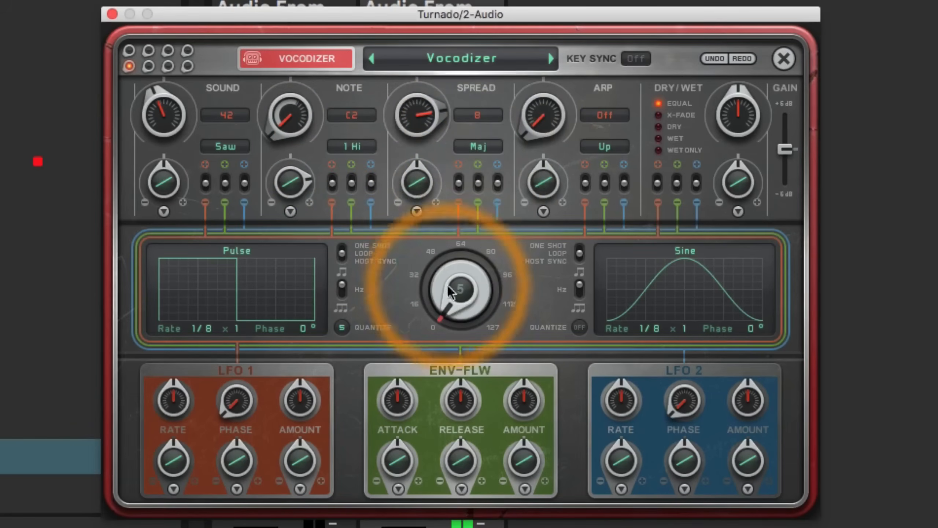
- Raise the Vocodizer's main knob, Dry/Wet and Note modulation amount to maximum, and set Sound to 61
{"action": "left_click_drag", "start_coordinate": [448, 286], "coordinate": [531, 45]}
{"action": "left_click_drag", "start_coordinate": [739, 138], "coordinate": [758, 50]}
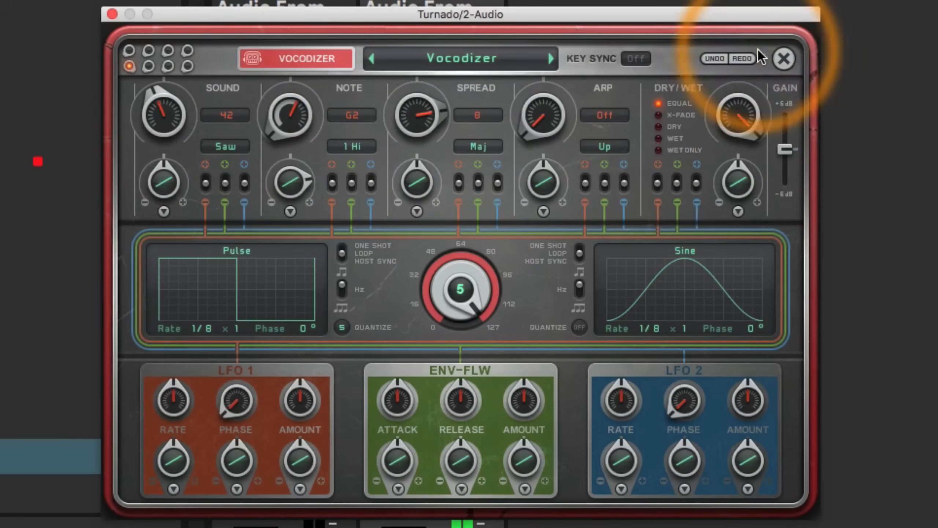
{"action": "left_click_drag", "start_coordinate": [157, 115], "coordinate": [181, 99]}
{"action": "left_click_drag", "start_coordinate": [290, 177], "coordinate": [322, 108]}
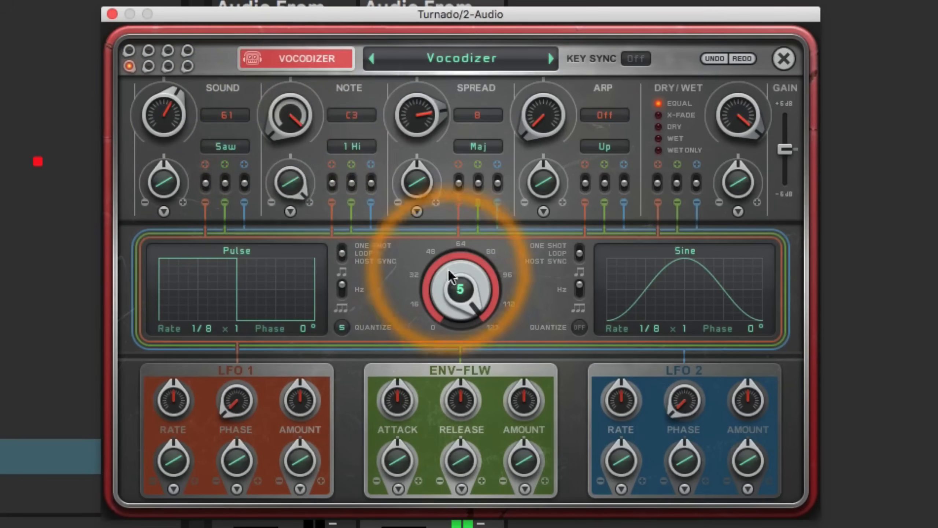
- Lower the Vocodizer's Spread base with added modulation, and bring its main knob down until Note is D#2
{"action": "left_click_drag", "start_coordinate": [449, 273], "coordinate": [425, 339]}
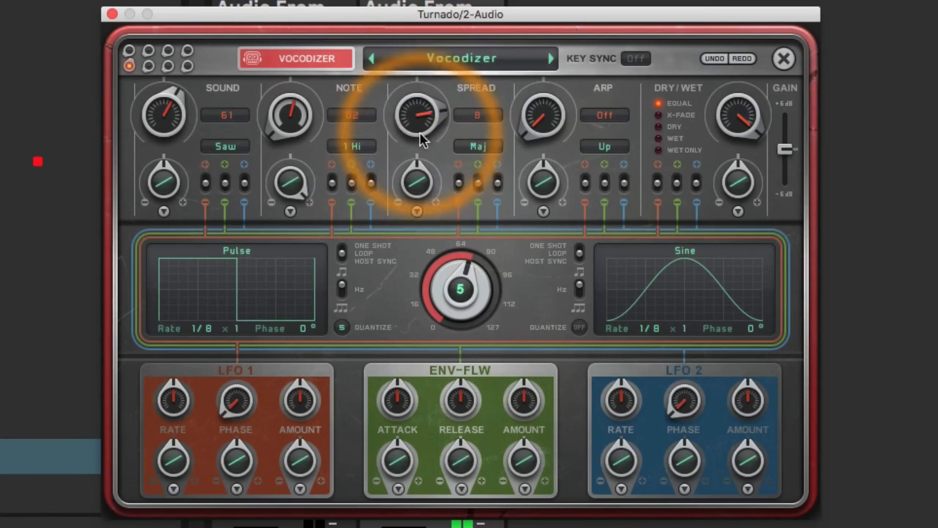
{"action": "left_click_drag", "start_coordinate": [423, 140], "coordinate": [429, 130]}
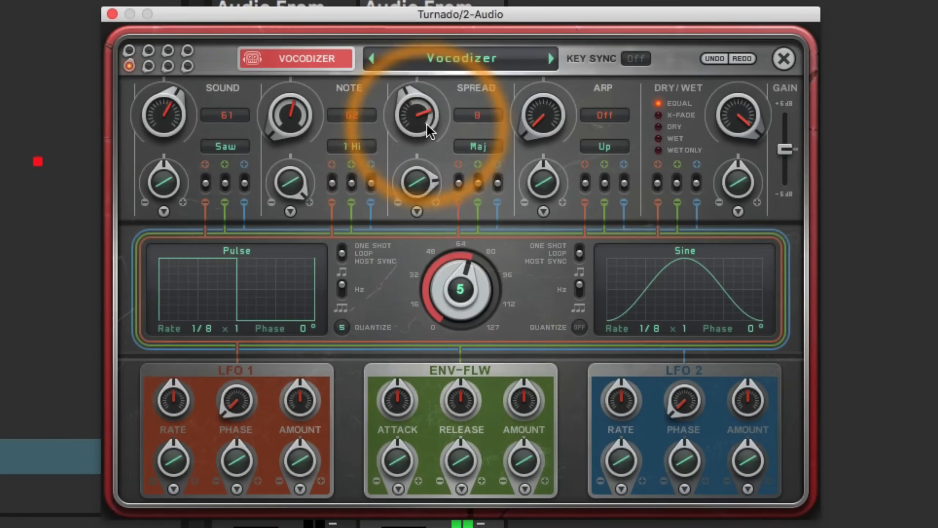
{"action": "left_click_drag", "start_coordinate": [459, 285], "coordinate": [445, 333]}
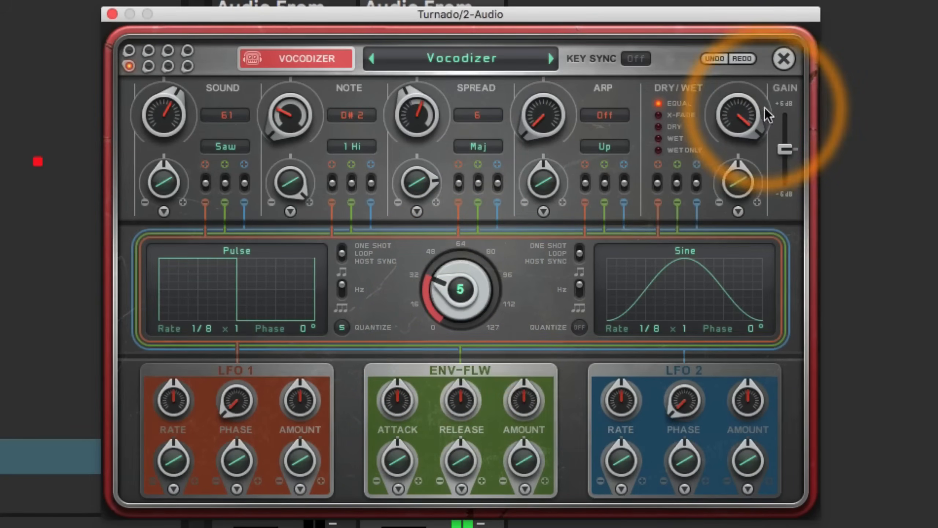
- Close the Vocodizer's edit page and lower its main knob to 0
{"action": "left_click", "coordinate": [786, 61]}
{"action": "left_click_drag", "start_coordinate": [389, 471], "coordinate": [394, 527]}
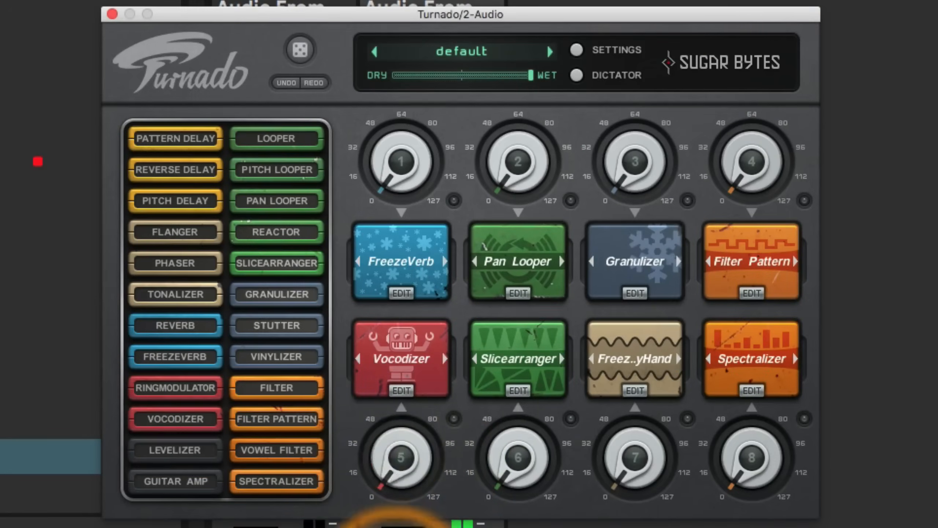
- Audition FreezeVerb in slot 1 by raising its main knob to maximum
{"action": "left_click", "coordinate": [365, 442]}
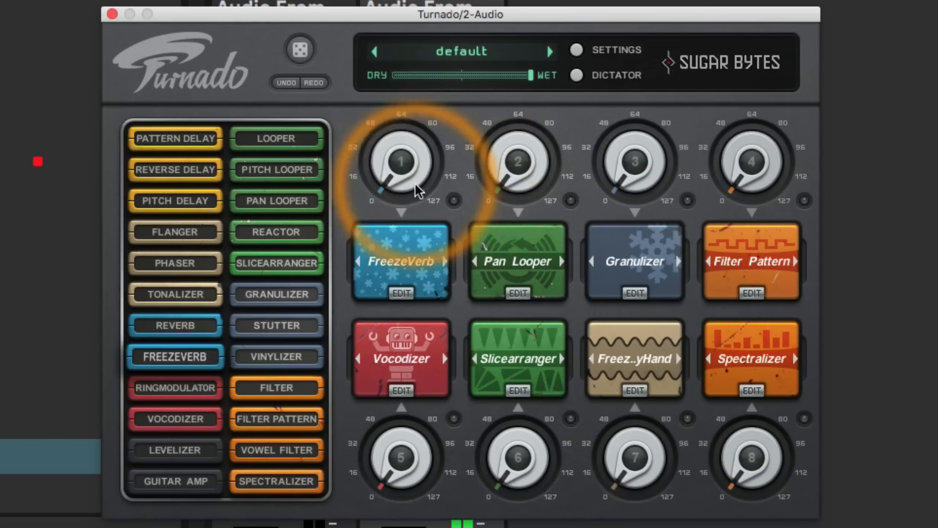
{"action": "left_click_drag", "start_coordinate": [403, 181], "coordinate": [432, 33]}
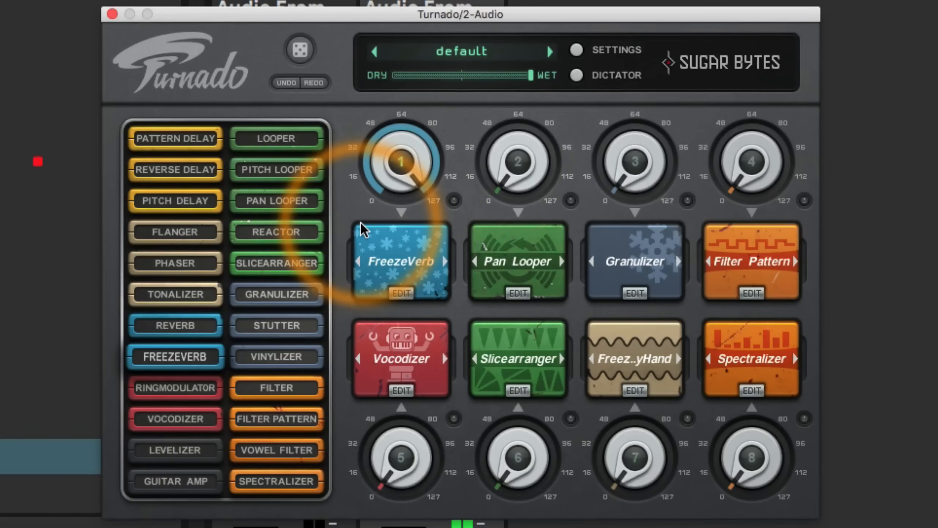
- Lower FreezeVerb's Size to 13 while sweeping its main knob between 0 and maximum, and close its edit page
{"action": "left_click", "coordinate": [401, 293]}
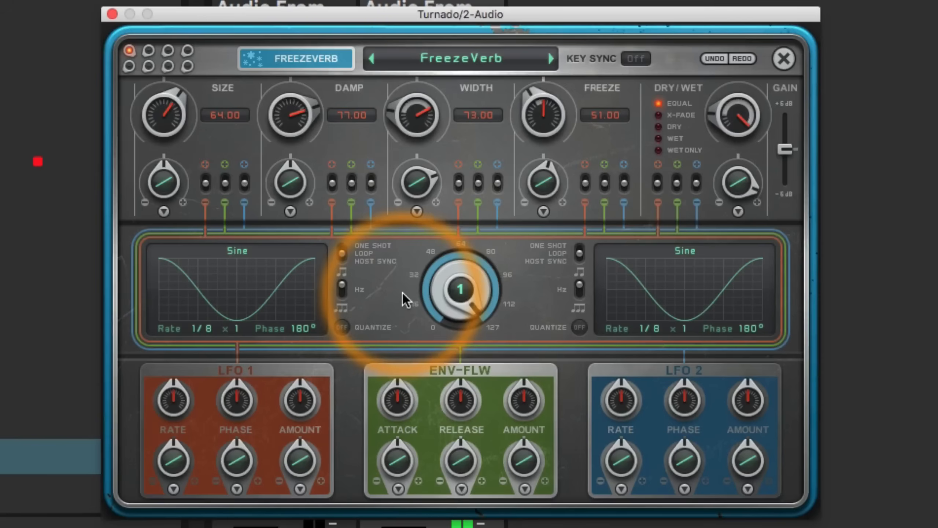
{"action": "left_click_drag", "start_coordinate": [165, 106], "coordinate": [157, 152]}
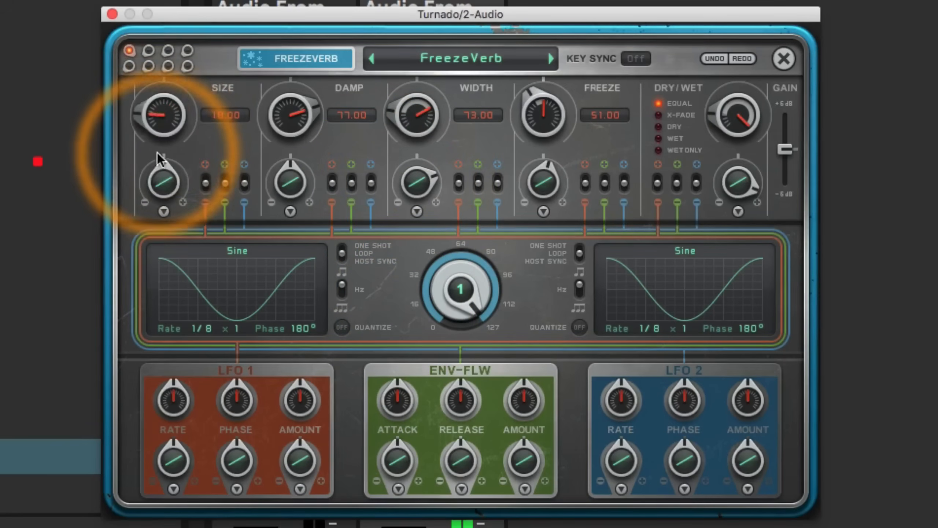
{"action": "left_click_drag", "start_coordinate": [476, 287], "coordinate": [440, 507]}
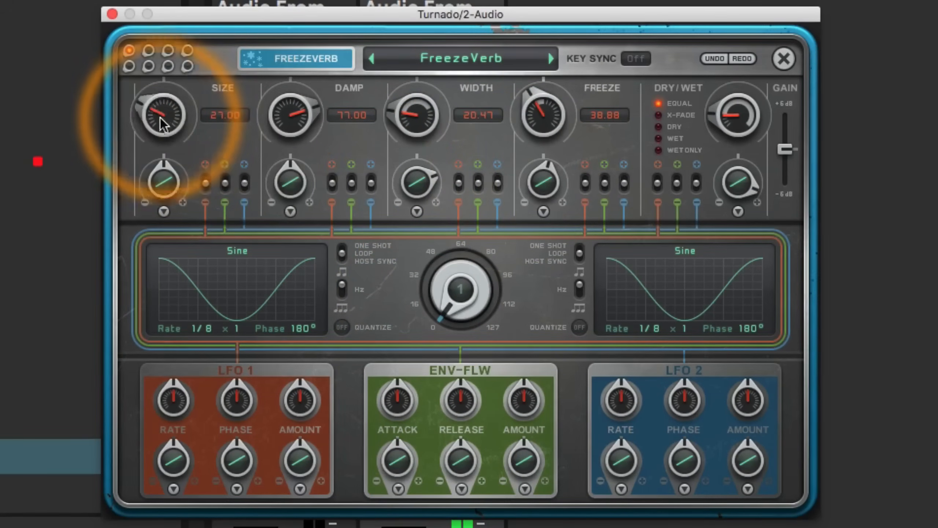
{"action": "left_click_drag", "start_coordinate": [160, 118], "coordinate": [160, 140]}
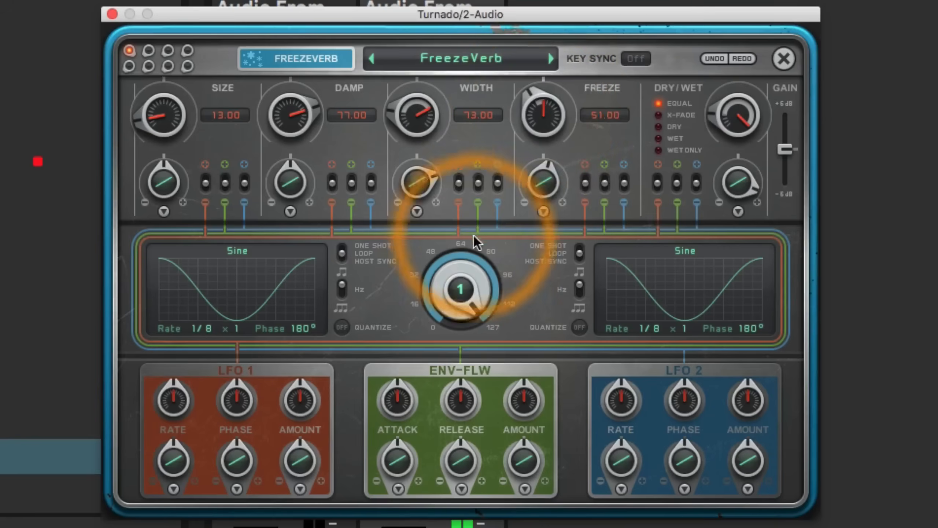
{"action": "left_click_drag", "start_coordinate": [416, 527], "coordinate": [547, 32]}
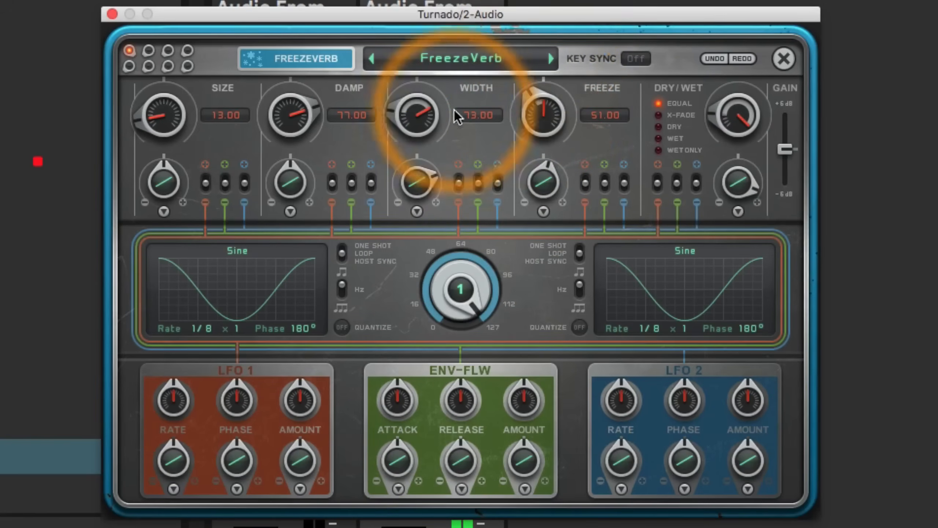
{"action": "left_click_drag", "start_coordinate": [450, 270], "coordinate": [443, 527]}
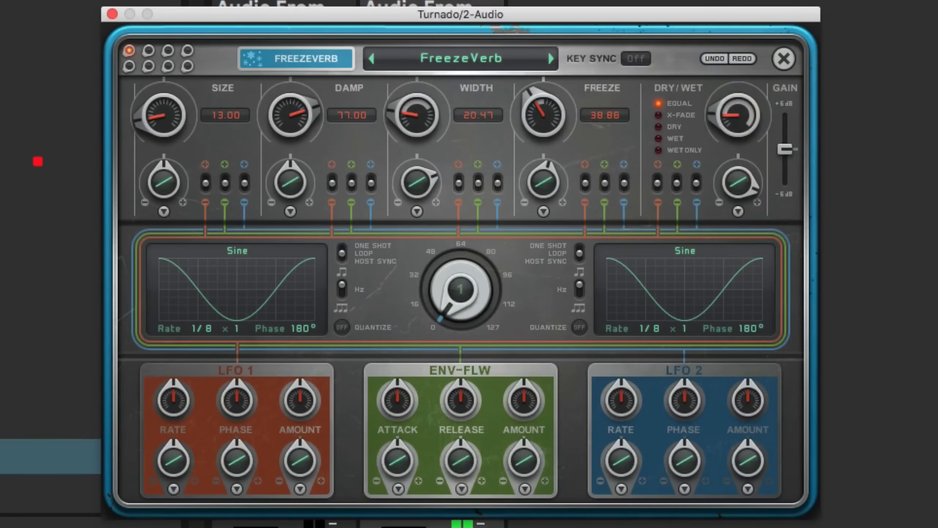
{"action": "left_click", "coordinate": [784, 59]}
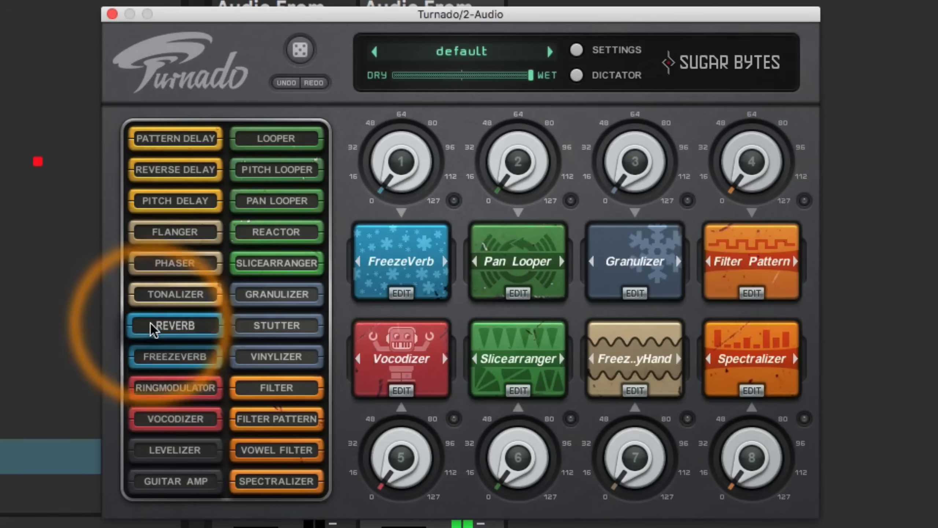
- Load Reverb into slot 1 and set its Reflectivity filter mode to HP800
{"action": "left_click_drag", "start_coordinate": [176, 325], "coordinate": [355, 294]}
{"action": "left_click", "coordinate": [402, 293]}
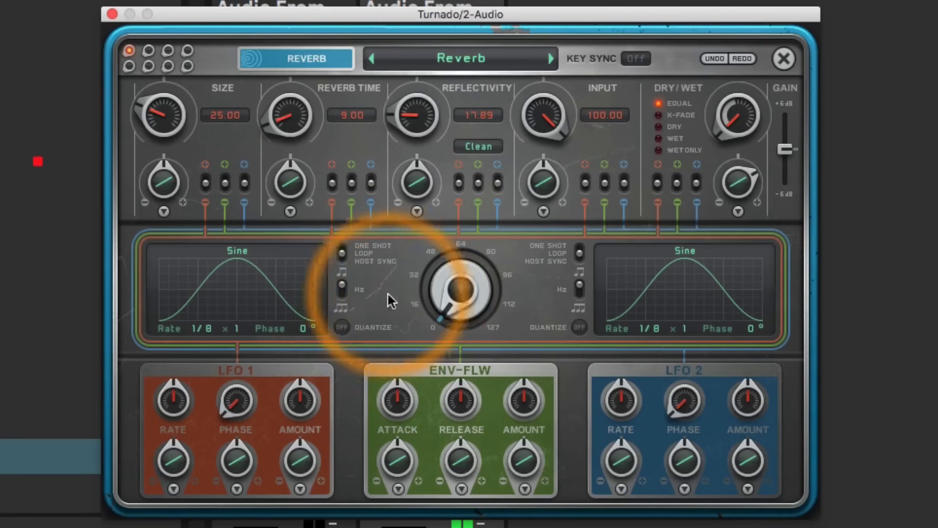
{"action": "left_click", "coordinate": [477, 147]}
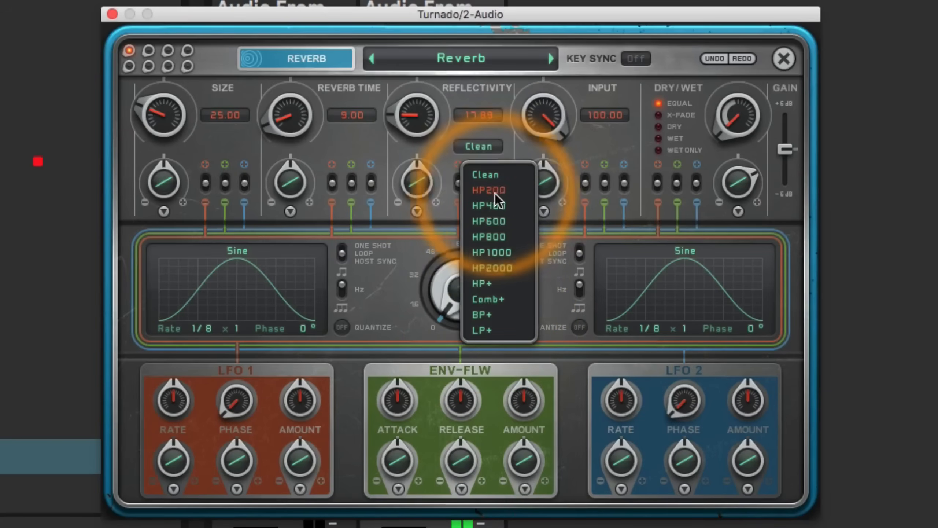
{"action": "left_click", "coordinate": [490, 236]}
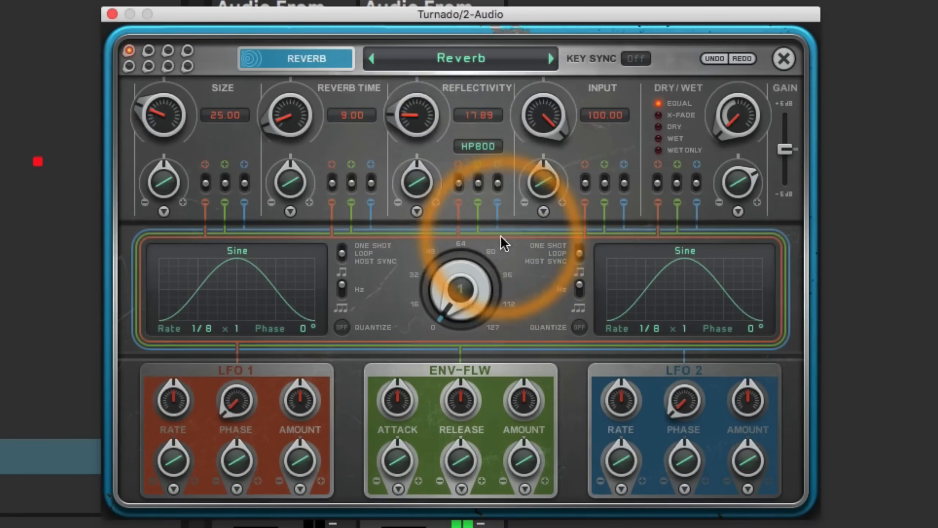
- Raise the Reverb's main knob to maximum and set both Size and Reverb Time to 100
{"action": "left_click_drag", "start_coordinate": [459, 263], "coordinate": [499, 108]}
{"action": "mouse_move", "coordinate": [165, 128]}
{"action": "left_mouse_down"}
{"action": "mouse_move", "coordinate": [186, 63]}
{"action": "mouse_move", "coordinate": [167, 125]}
{"action": "left_mouse_up"}
{"action": "left_click_drag", "start_coordinate": [290, 116], "coordinate": [279, 67]}
{"action": "left_click_drag", "start_coordinate": [166, 125], "coordinate": [182, 69]}
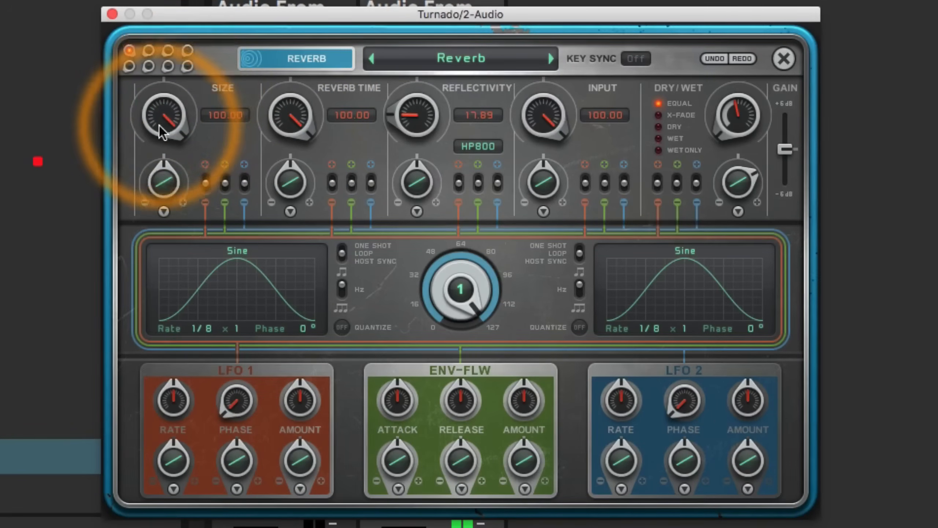
- Raise the Reverb's Reflectivity to maximum, sweeping Size down to 12 and back up to 100
{"action": "left_click_drag", "start_coordinate": [162, 112], "coordinate": [163, 212]}
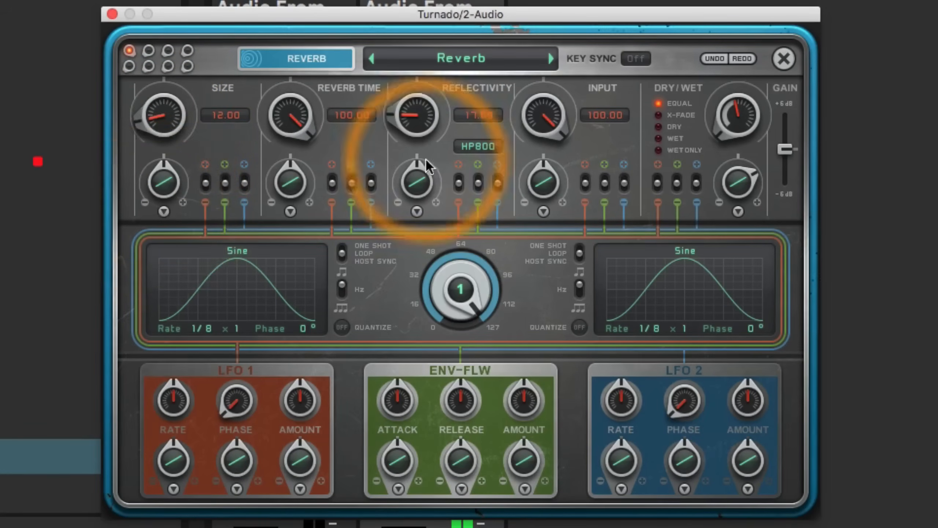
{"action": "left_click_drag", "start_coordinate": [425, 158], "coordinate": [428, 24]}
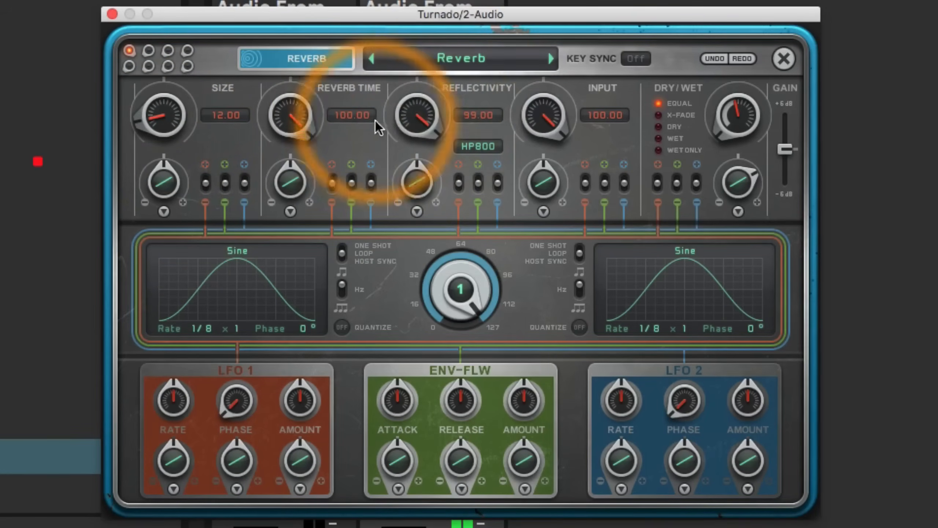
{"action": "left_click_drag", "start_coordinate": [171, 132], "coordinate": [222, 0]}
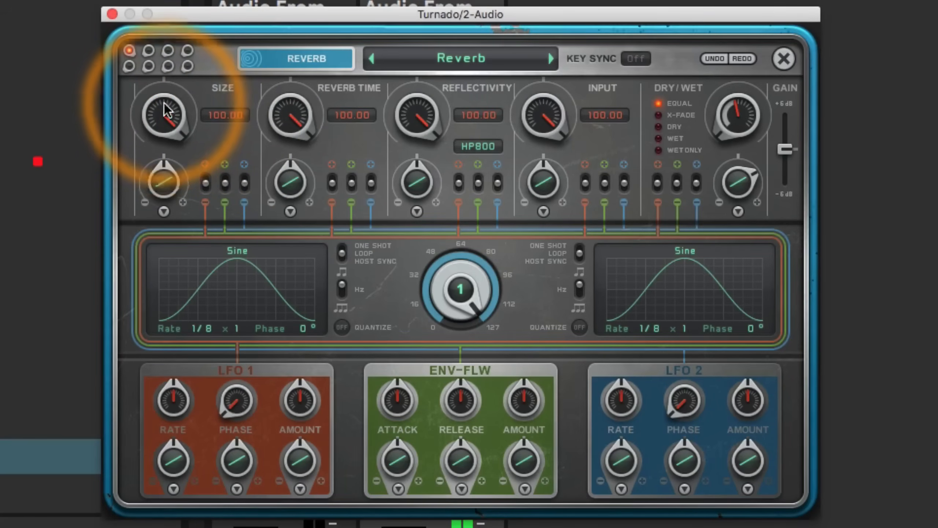
- Lower the Reverb's Size and main knob to 0, and close its edit page
{"action": "left_click_drag", "start_coordinate": [164, 102], "coordinate": [150, 225]}
{"action": "left_click_drag", "start_coordinate": [434, 283], "coordinate": [452, 466]}
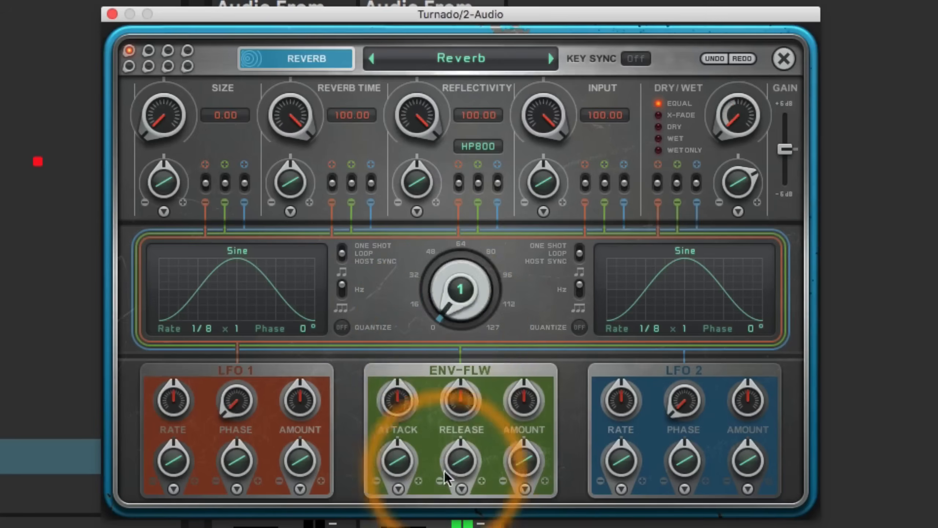
{"action": "left_click", "coordinate": [783, 60]}
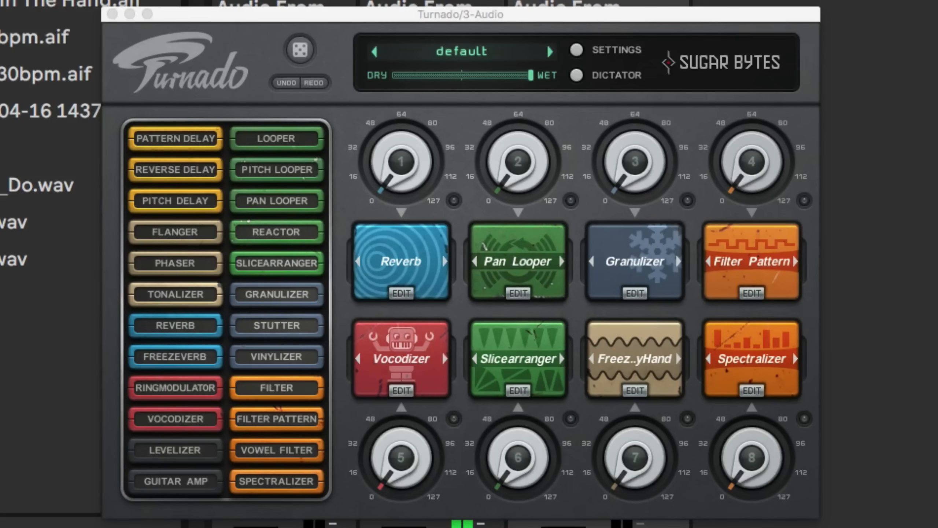
- Launch the Think Resample clip on track 3 with the volume at -13, moving the Turnado window aside and back
{"action": "left_click", "coordinate": [487, 21]}
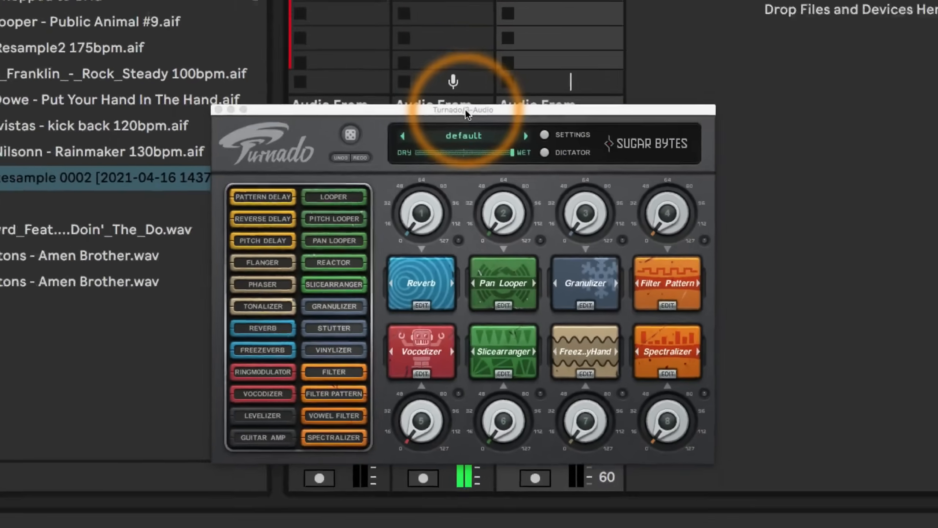
{"action": "left_click_drag", "start_coordinate": [477, 14], "coordinate": [805, 111]}
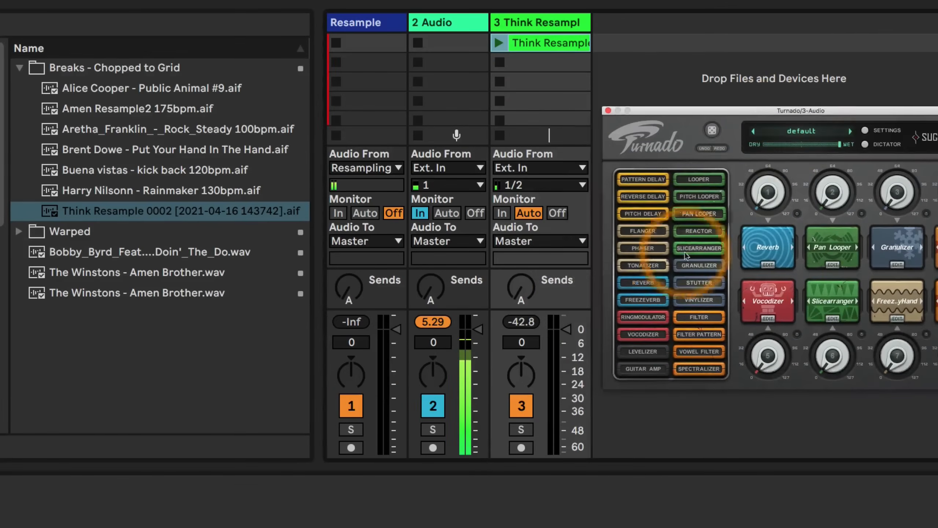
{"action": "left_click", "coordinate": [241, 180]}
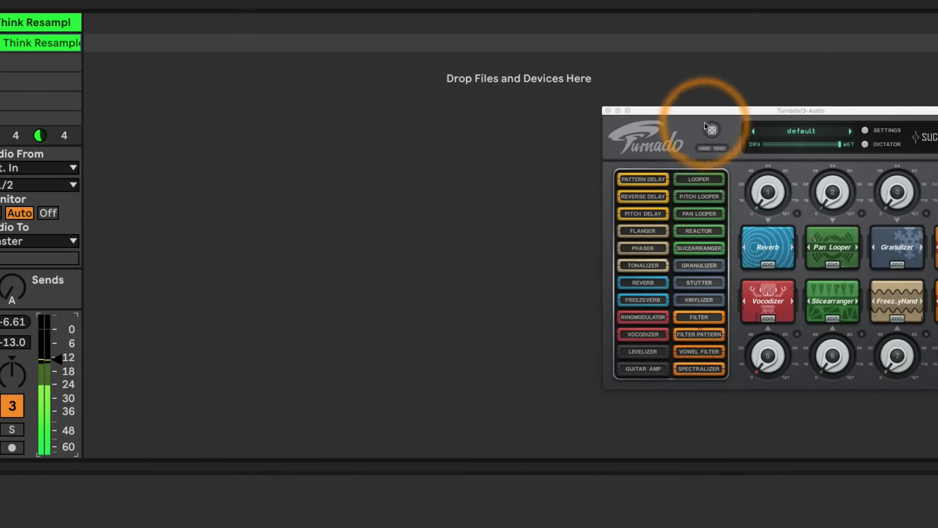
{"action": "left_click_drag", "start_coordinate": [705, 111], "coordinate": [349, 153]}
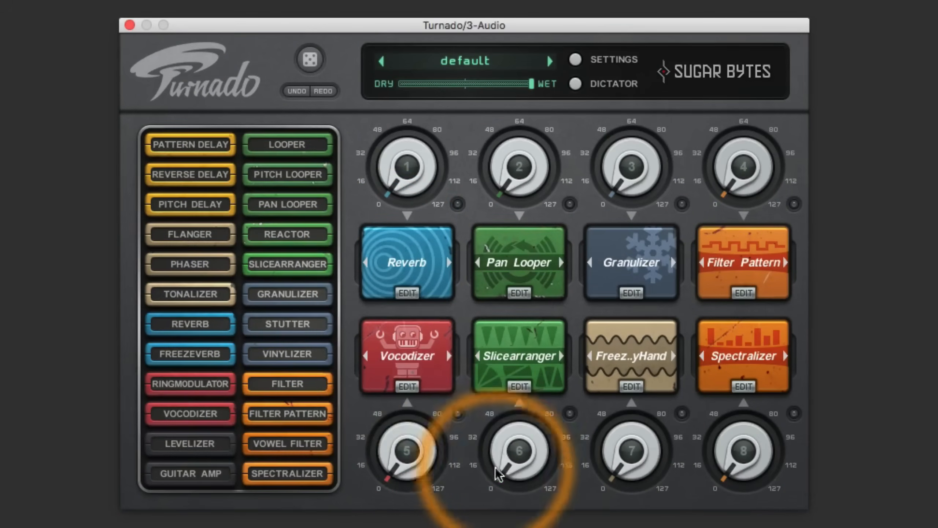
- Audition the Slicearranger and Granulizer with their main knobs, and check the Granulizer's edit page
{"action": "mouse_move", "coordinate": [497, 474]}
{"action": "left_mouse_down"}
{"action": "mouse_move", "coordinate": [506, 362]}
{"action": "mouse_move", "coordinate": [507, 478]}
{"action": "mouse_move", "coordinate": [532, 363]}
{"action": "mouse_move", "coordinate": [503, 499]}
{"action": "mouse_move", "coordinate": [496, 490]}
{"action": "mouse_move", "coordinate": [497, 519]}
{"action": "mouse_move", "coordinate": [493, 485]}
{"action": "left_mouse_up"}
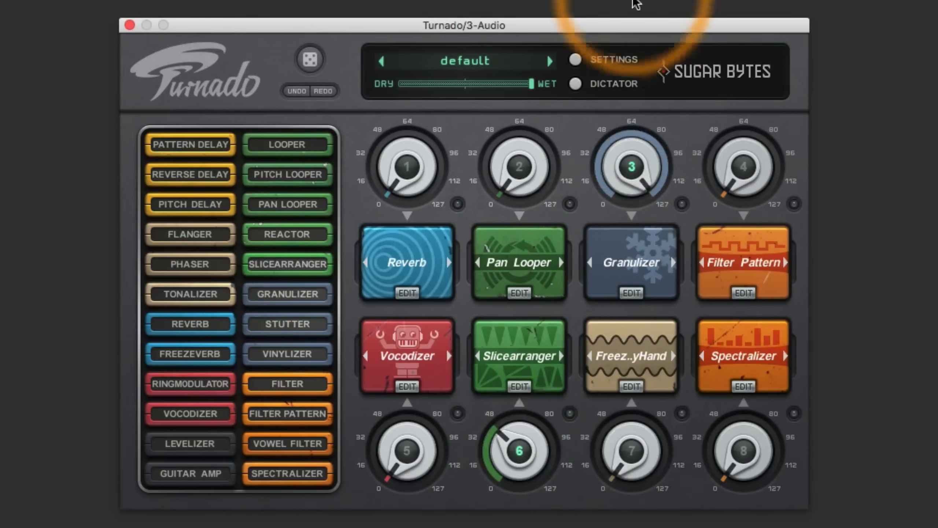
{"action": "left_click", "coordinate": [625, 293]}
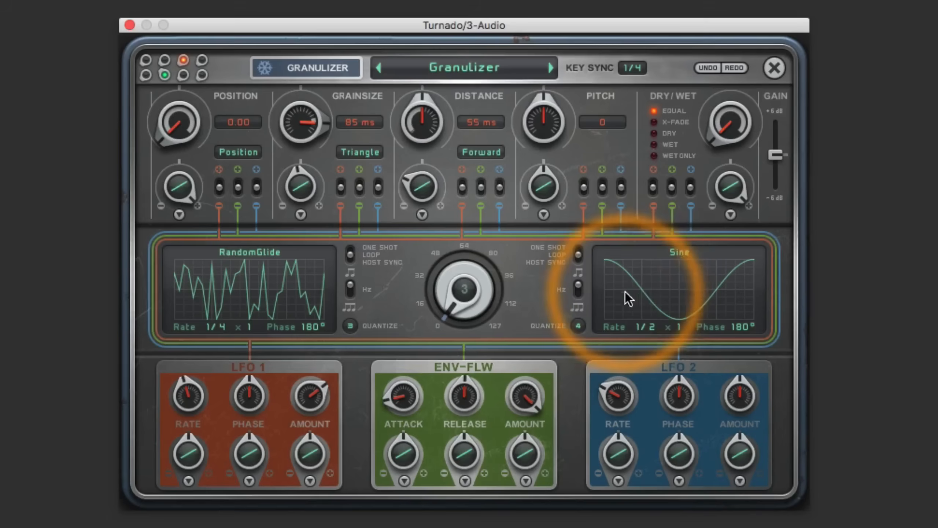
{"action": "left_click", "coordinate": [779, 71]}
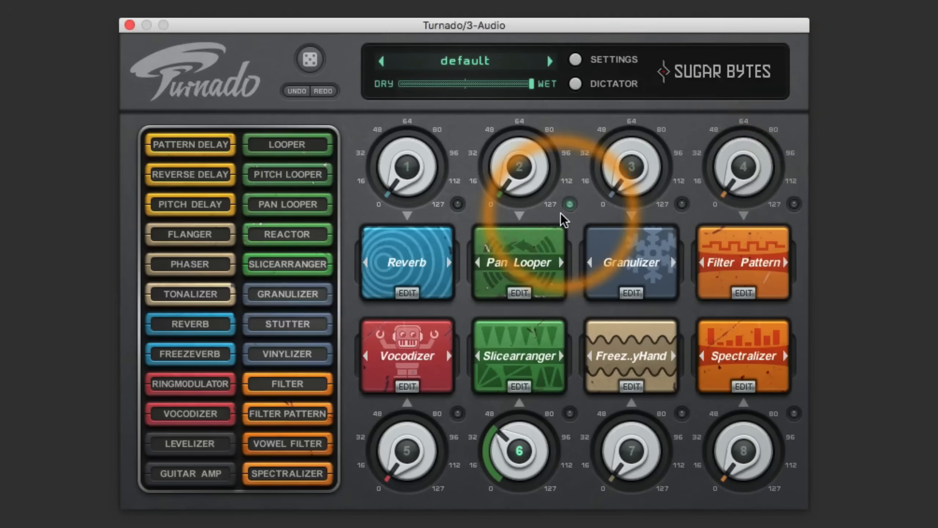
{"action": "left_click_drag", "start_coordinate": [501, 432], "coordinate": [479, 465]}
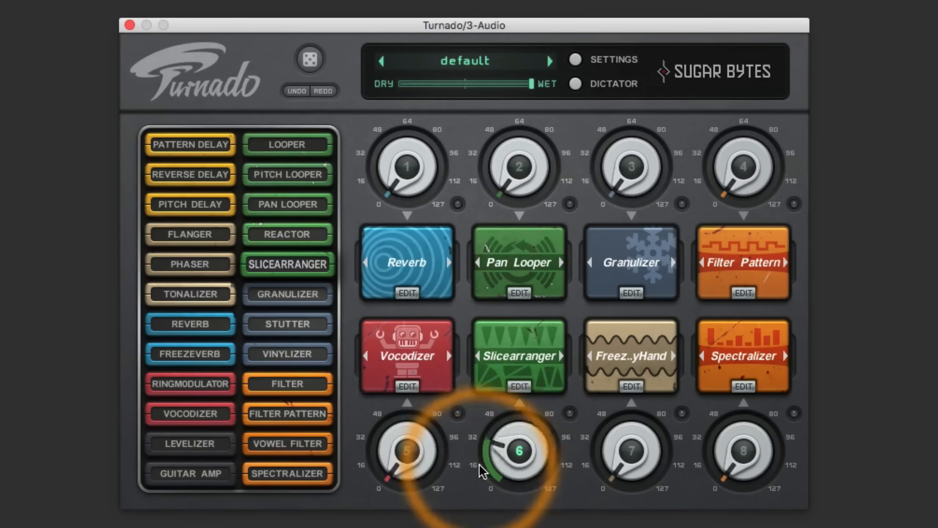
- Replace the Granulizer in slot 3 with Vinylizer, audition its main knob, and lower the Slicearranger's main knob to 0
{"action": "left_click_drag", "start_coordinate": [281, 354], "coordinate": [611, 246]}
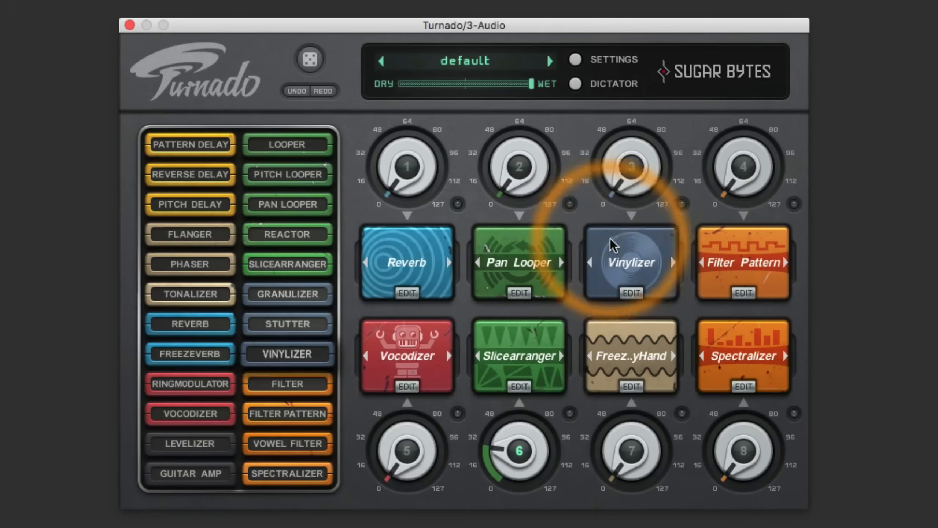
{"action": "left_click_drag", "start_coordinate": [628, 162], "coordinate": [622, 229]}
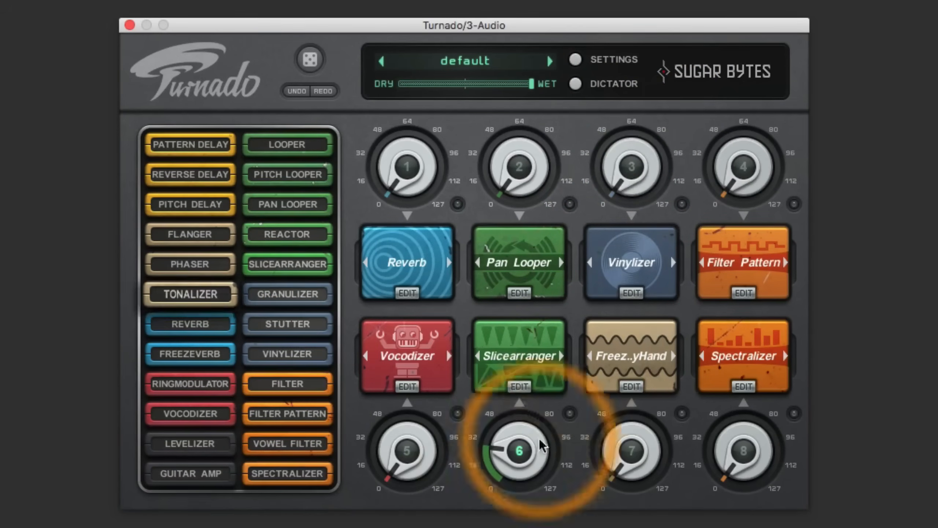
{"action": "left_click_drag", "start_coordinate": [540, 444], "coordinate": [503, 527]}
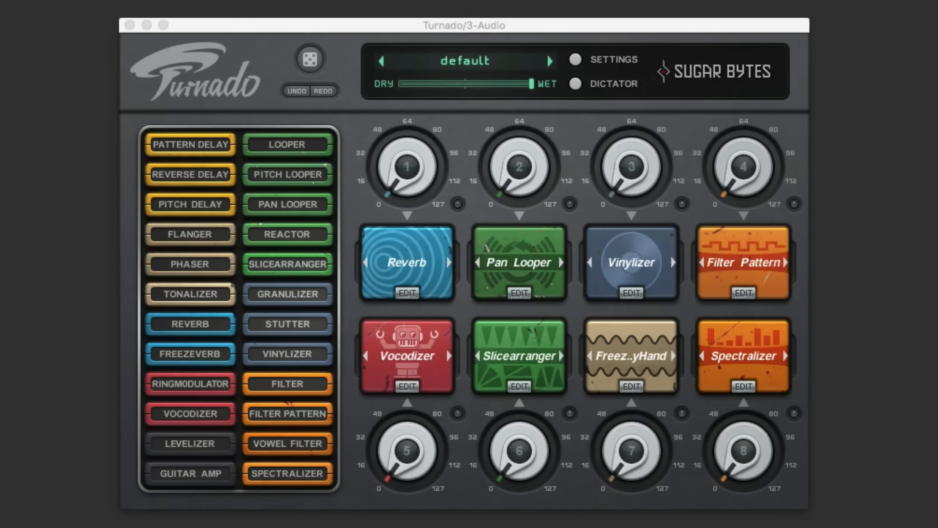
- Raise the Slicearranger's main knob to maximum and the Vinylizer's main knob to about 70
{"action": "left_click_drag", "start_coordinate": [621, 173], "coordinate": [634, 145]}
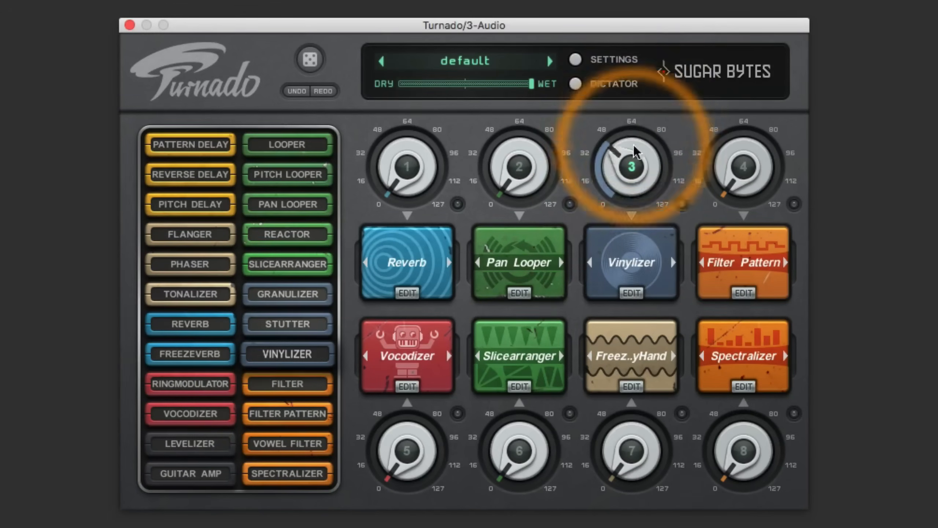
{"action": "left_click_drag", "start_coordinate": [518, 444], "coordinate": [539, 274]}
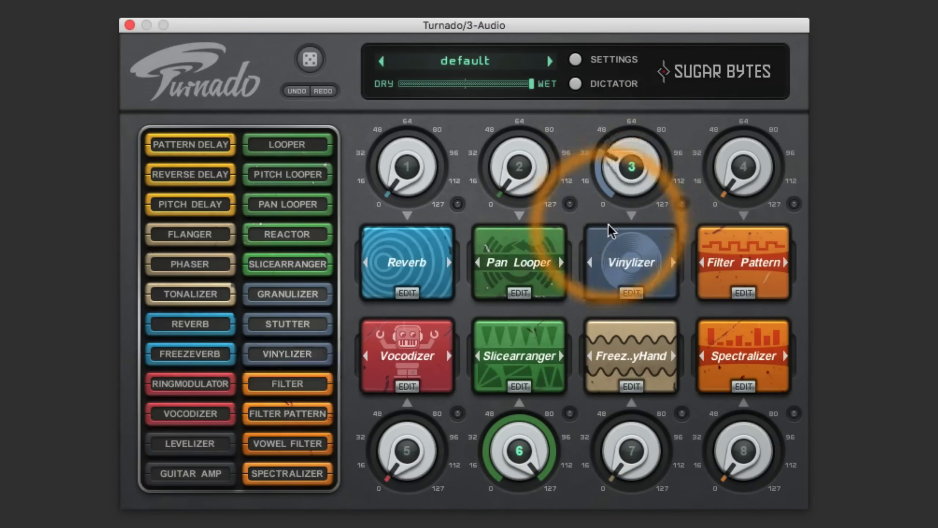
{"action": "left_click_drag", "start_coordinate": [609, 225], "coordinate": [621, 136]}
{"action": "left_click", "coordinate": [66, 402]}
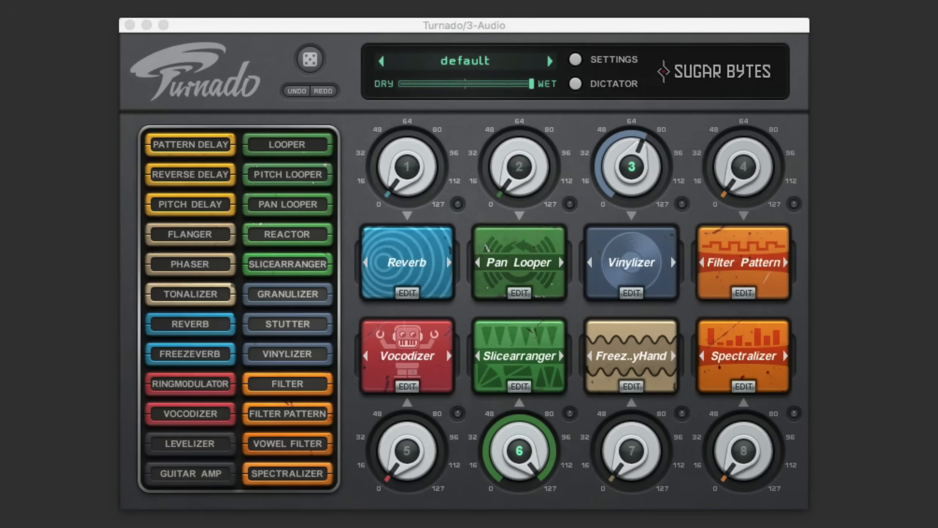
- Open the Slicearranger's edit page, check the Fill 1 and Fill 2 modes, and set the Pattern mode to ReRecord
{"action": "left_click", "coordinate": [520, 386]}
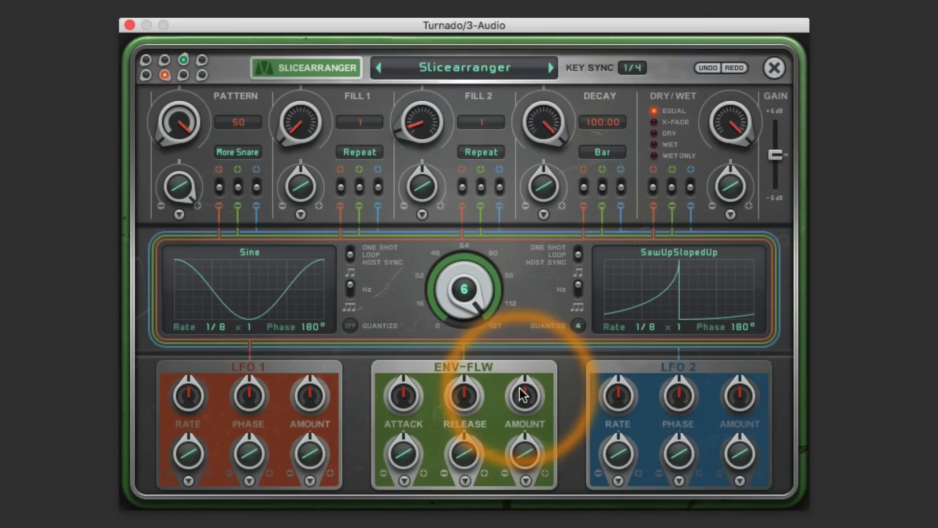
{"action": "left_click", "coordinate": [359, 170]}
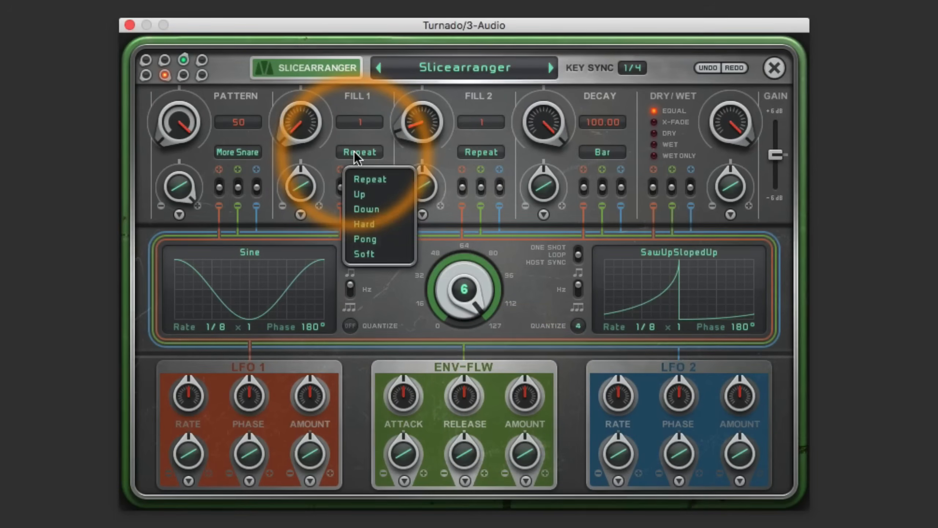
{"action": "left_click", "coordinate": [354, 151]}
{"action": "left_click", "coordinate": [481, 151]}
{"action": "left_click", "coordinate": [480, 149]}
{"action": "left_click", "coordinate": [236, 152]}
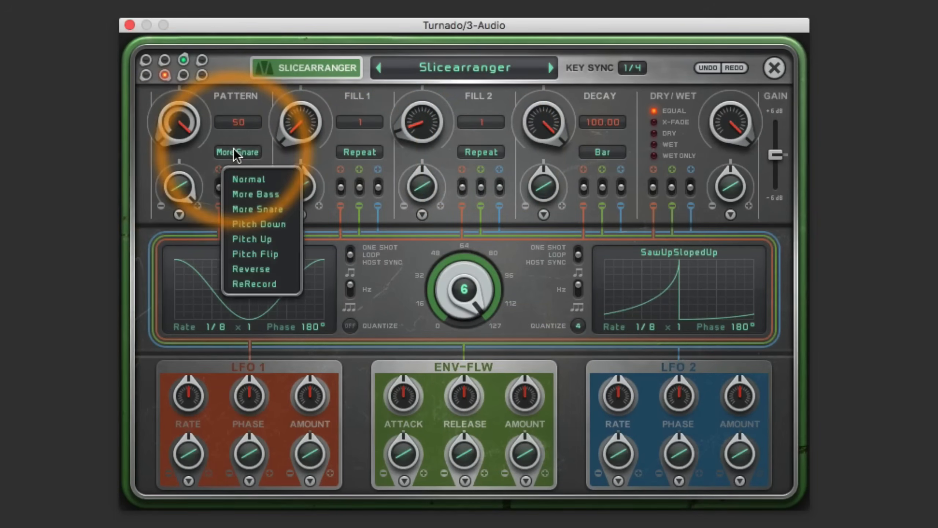
{"action": "left_click", "coordinate": [257, 284]}
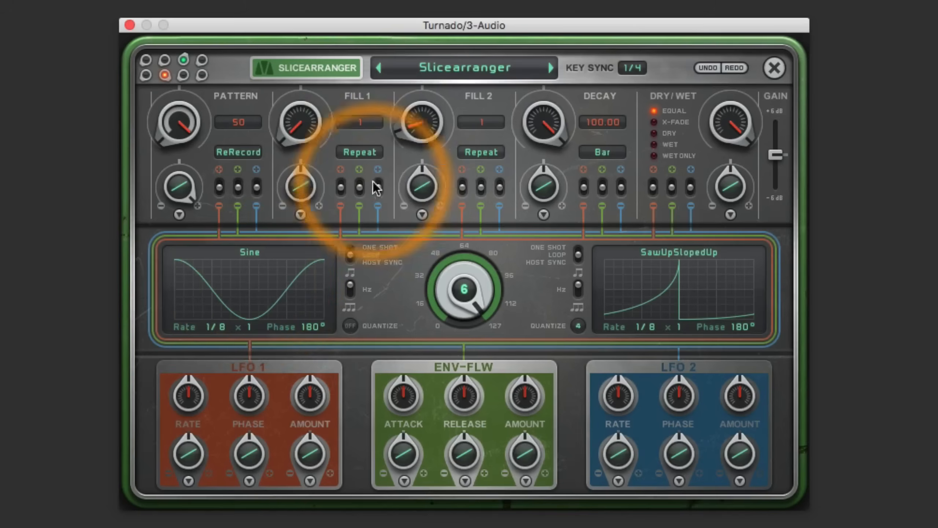
- Check the Slicearranger's length options under Decay, keeping Bar selected
{"action": "left_click", "coordinate": [615, 152]}
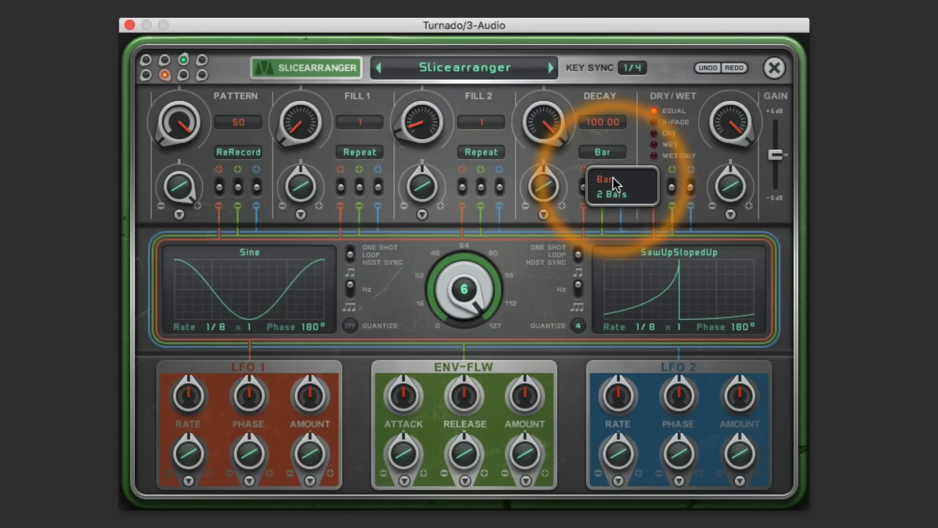
{"action": "left_click", "coordinate": [614, 179]}
{"action": "left_click", "coordinate": [610, 153]}
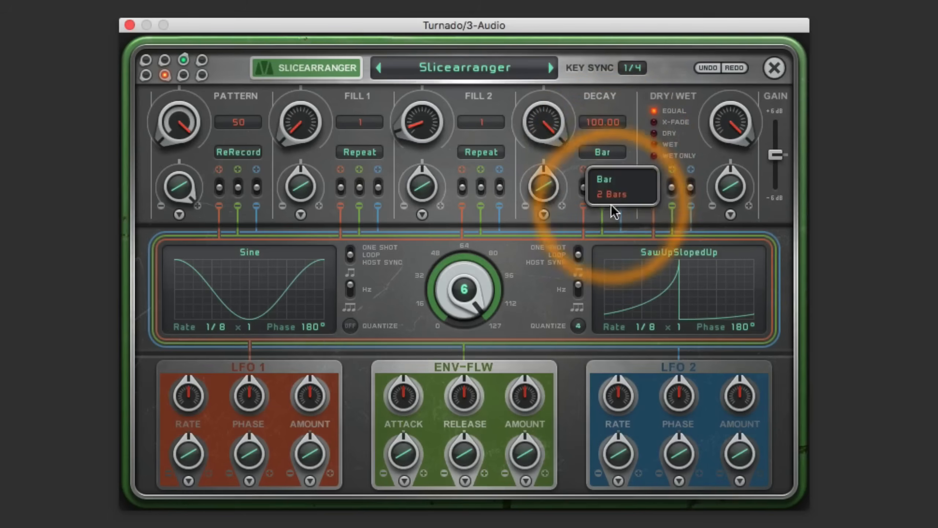
{"action": "left_click", "coordinate": [605, 177]}
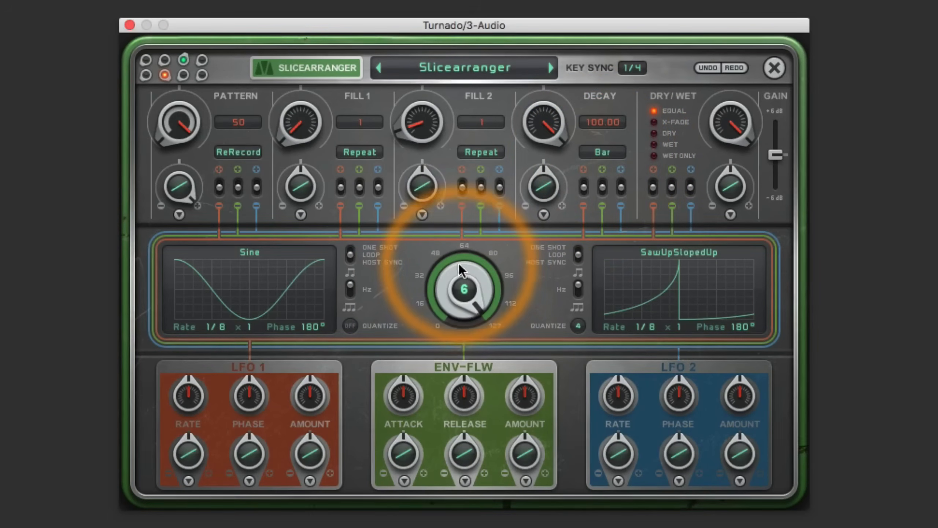
- Lower the Slicearranger's main knob to 0, leave its edit page, and lower the Vinylizer's main knob to 0
{"action": "left_click_drag", "start_coordinate": [459, 264], "coordinate": [445, 485]}
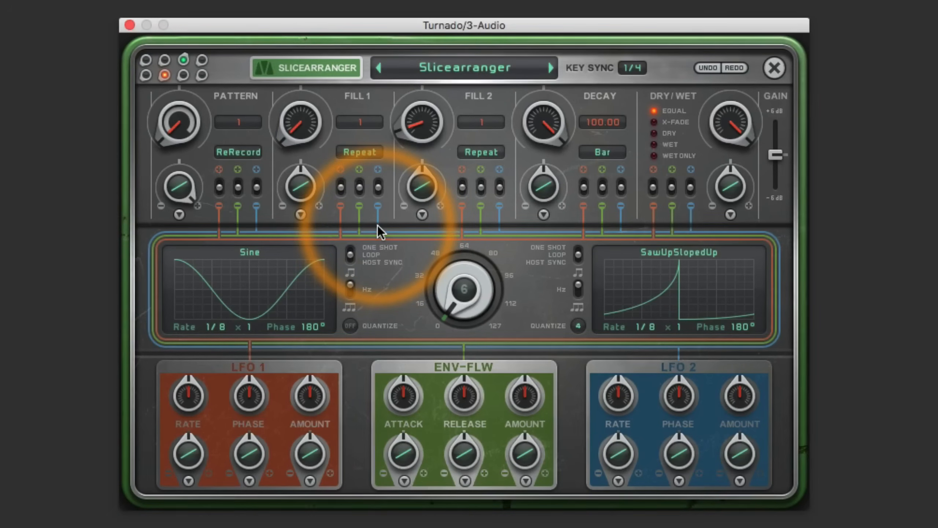
{"action": "left_click", "coordinate": [774, 68]}
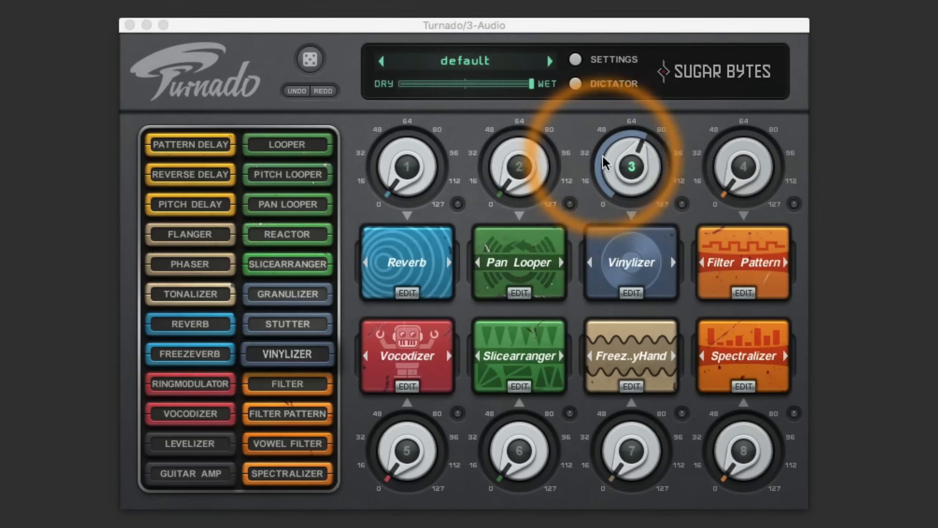
{"action": "left_click_drag", "start_coordinate": [605, 160], "coordinate": [620, 399]}
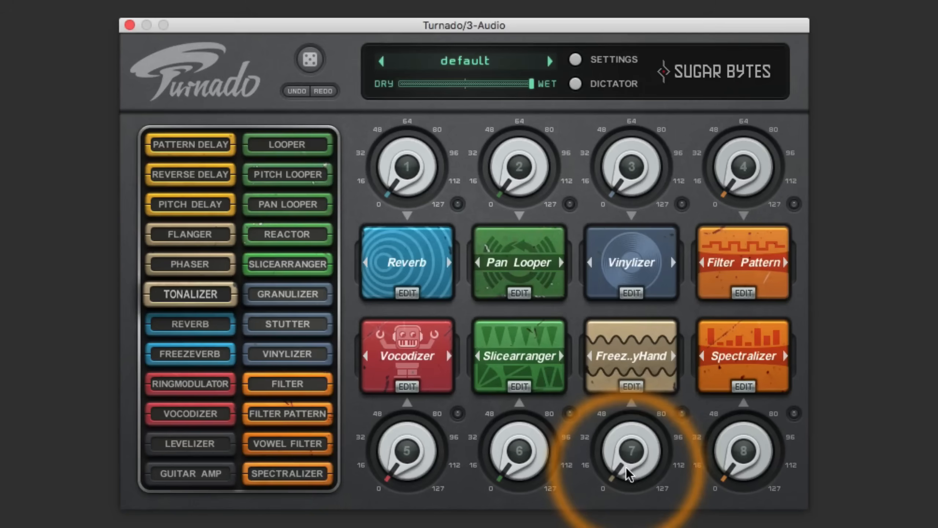
- Audition the slot 7 effect together with the Slicearranger, sweeping both main knobs up to maximum and back to 0
{"action": "mouse_move", "coordinate": [629, 455]}
{"action": "left_mouse_down"}
{"action": "mouse_move", "coordinate": [628, 366]}
{"action": "mouse_move", "coordinate": [624, 463]}
{"action": "mouse_move", "coordinate": [628, 440]}
{"action": "left_mouse_up"}
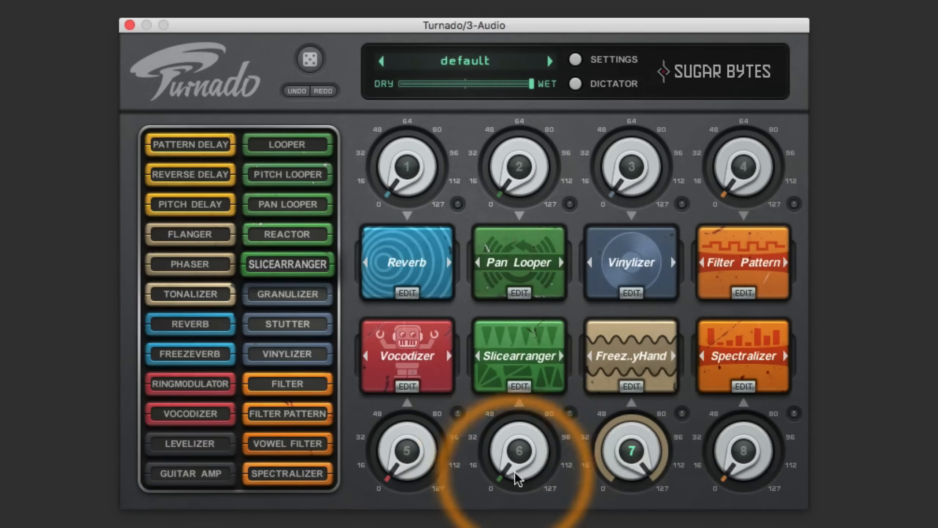
{"action": "left_click_drag", "start_coordinate": [513, 472], "coordinate": [540, 283]}
{"action": "left_click", "coordinate": [518, 444]}
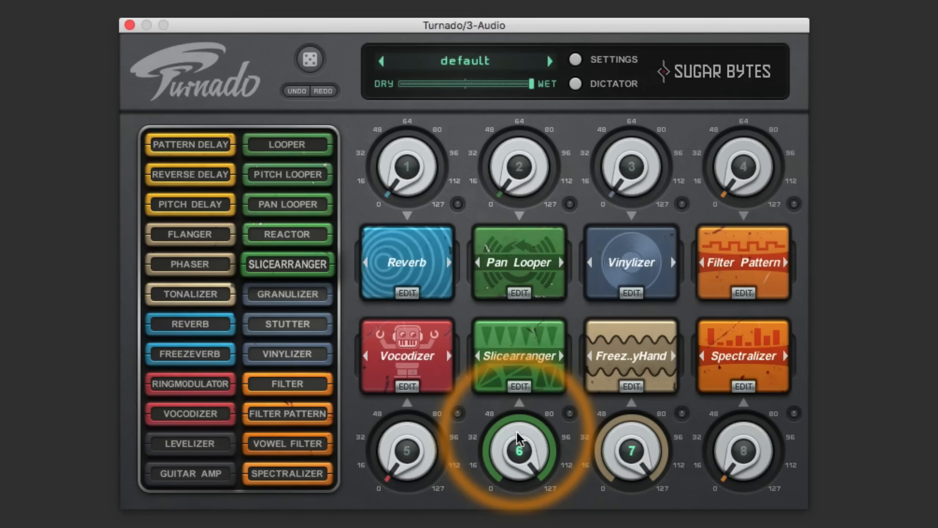
{"action": "left_click_drag", "start_coordinate": [515, 434], "coordinate": [498, 492]}
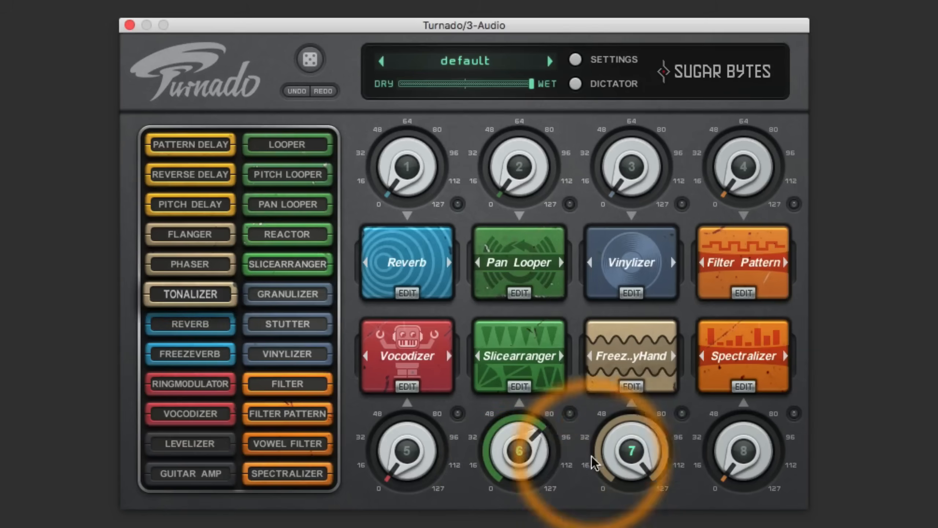
{"action": "left_click_drag", "start_coordinate": [624, 434], "coordinate": [590, 415]}
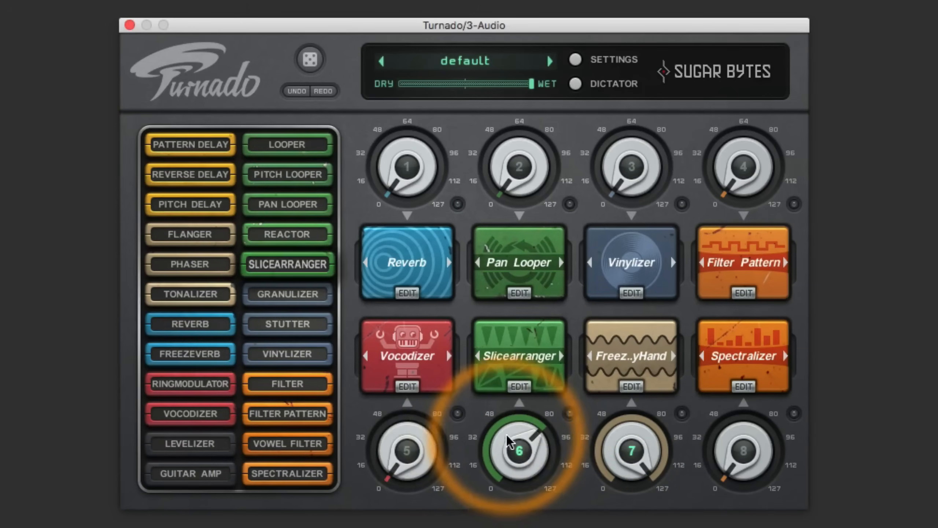
{"action": "left_click_drag", "start_coordinate": [506, 435], "coordinate": [606, 525]}
{"action": "left_click_drag", "start_coordinate": [614, 467], "coordinate": [36, 477]}
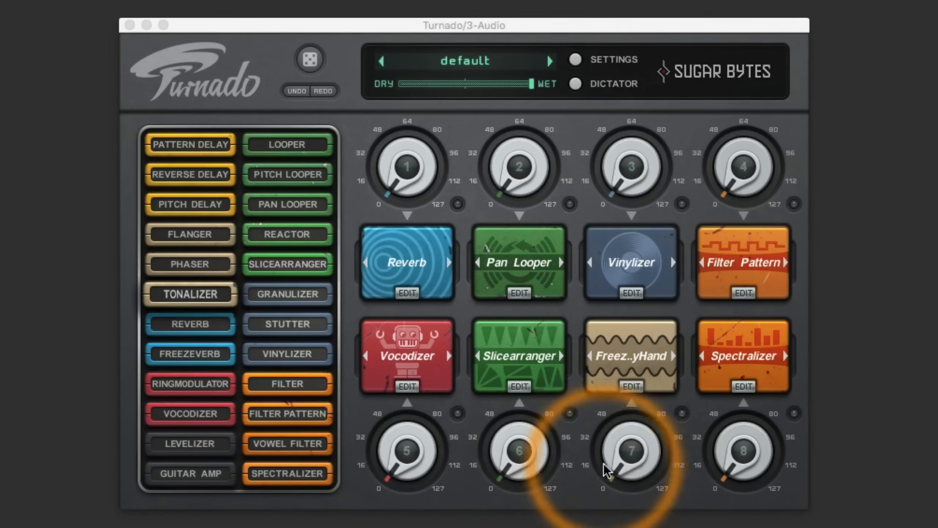
- Audition slot 7, Vinylizer and Slicearranger together at maximum, and adjust the Vinylizer's and Slicearranger's main knobs to about 64
{"action": "left_click_drag", "start_coordinate": [628, 451], "coordinate": [690, 221]}
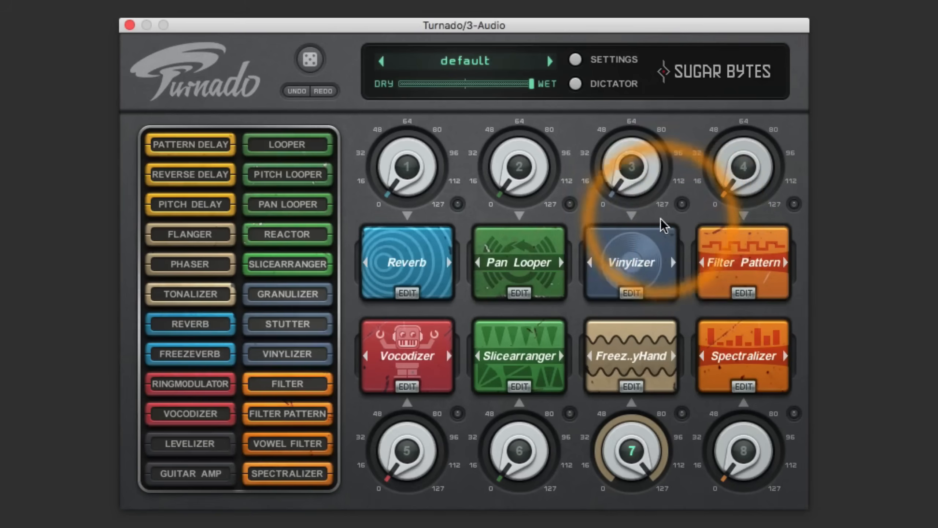
{"action": "left_click_drag", "start_coordinate": [640, 187], "coordinate": [698, 0]}
{"action": "left_click_drag", "start_coordinate": [514, 481], "coordinate": [597, 1]}
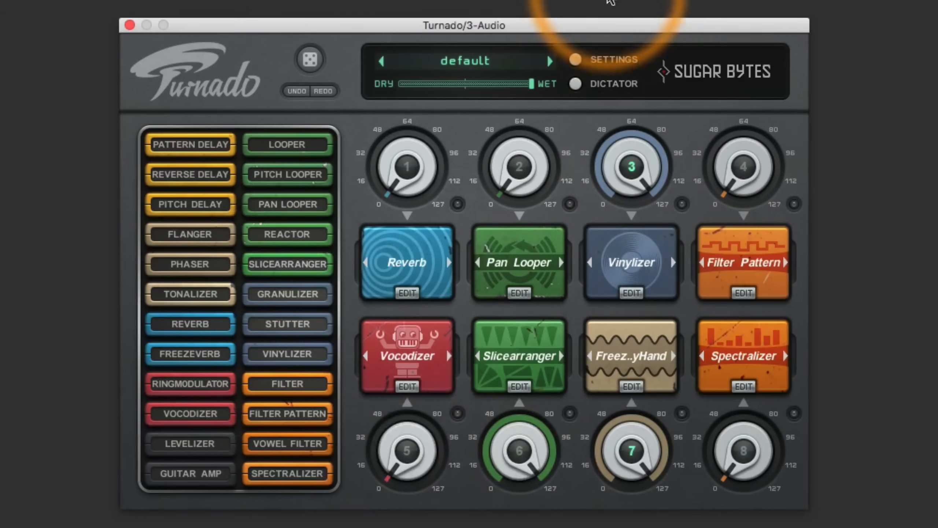
{"action": "left_click_drag", "start_coordinate": [612, 146], "coordinate": [574, 288]}
{"action": "left_click_drag", "start_coordinate": [519, 409], "coordinate": [502, 450]}
{"action": "left_click", "coordinate": [622, 168]}
{"action": "left_click_drag", "start_coordinate": [622, 168], "coordinate": [639, 58]}
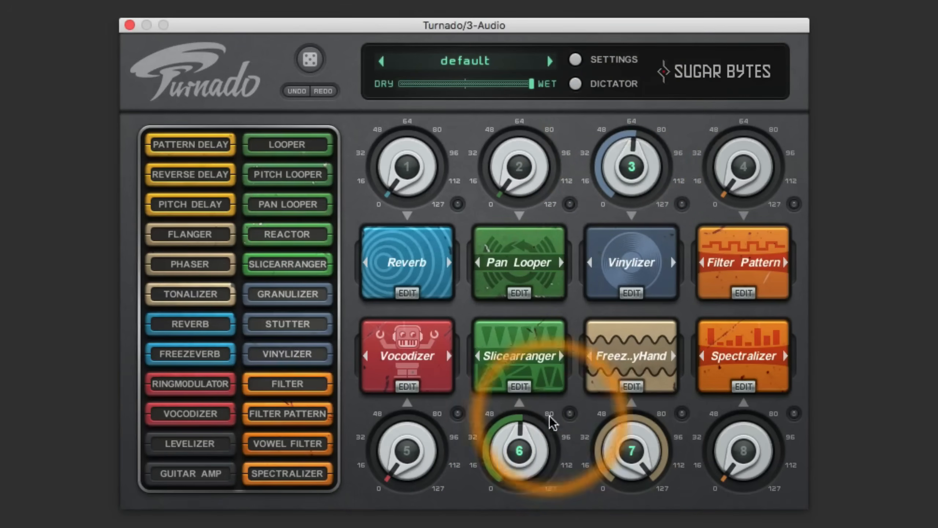
- Lower the main knobs of the Vinylizer, the Slicearranger and the slot 7 effect to 0
{"action": "left_click_drag", "start_coordinate": [624, 442], "coordinate": [629, 369]}
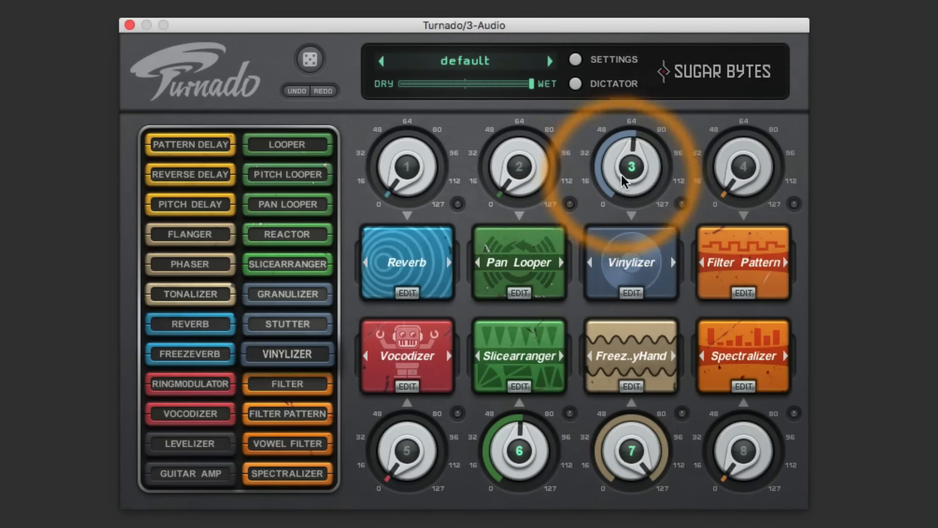
{"action": "left_click_drag", "start_coordinate": [622, 174], "coordinate": [607, 483]}
{"action": "left_click_drag", "start_coordinate": [624, 445], "coordinate": [609, 524]}
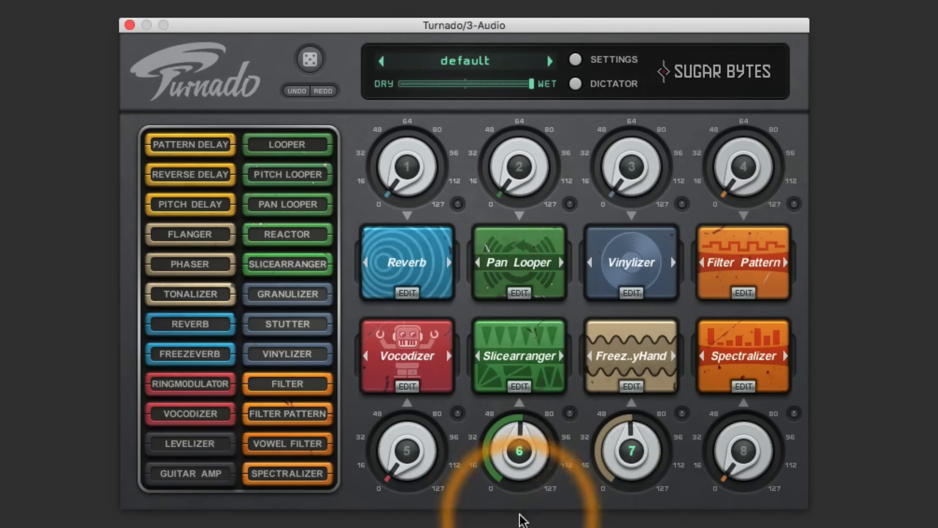
{"action": "left_click_drag", "start_coordinate": [502, 448], "coordinate": [486, 527]}
{"action": "left_click_drag", "start_coordinate": [624, 440], "coordinate": [600, 527]}
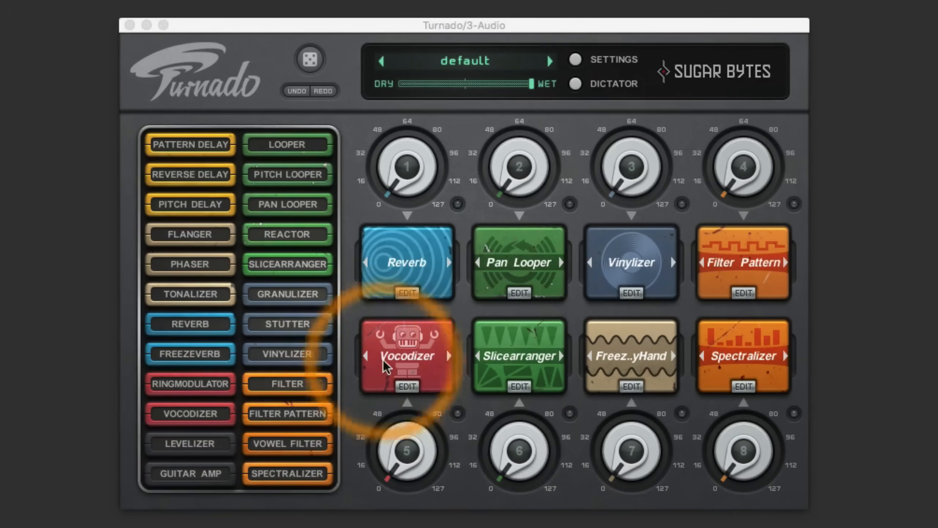
- On the Slicearranger's edit page, centre the Pattern's main-knob modulation and set LFO 1 to RandomStep at rate 1/2
{"action": "left_click", "coordinate": [526, 387]}
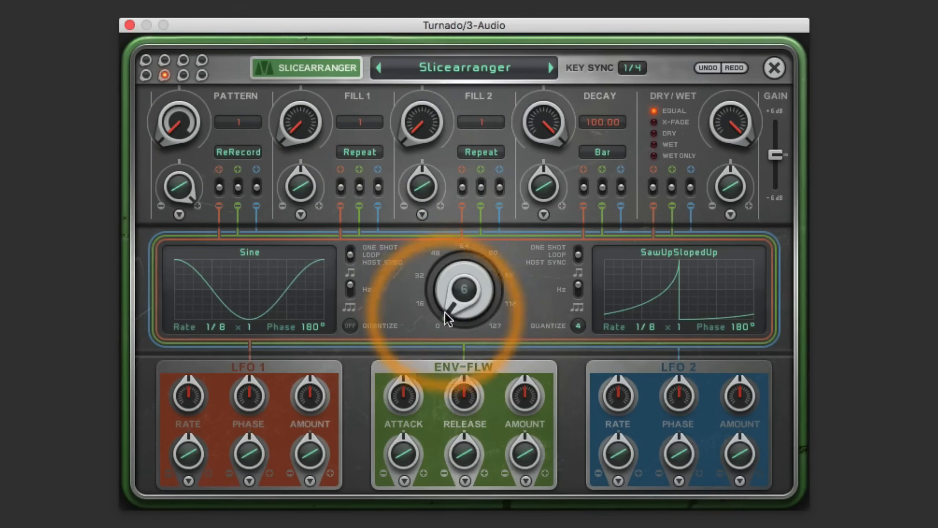
{"action": "mouse_move", "coordinate": [464, 300]}
{"action": "left_mouse_down"}
{"action": "mouse_move", "coordinate": [478, 159]}
{"action": "mouse_move", "coordinate": [499, 102]}
{"action": "mouse_move", "coordinate": [486, 326]}
{"action": "mouse_move", "coordinate": [506, 197]}
{"action": "mouse_move", "coordinate": [500, 347]}
{"action": "mouse_move", "coordinate": [509, 158]}
{"action": "mouse_move", "coordinate": [489, 437]}
{"action": "mouse_move", "coordinate": [465, 340]}
{"action": "mouse_move", "coordinate": [473, 312]}
{"action": "left_mouse_up"}
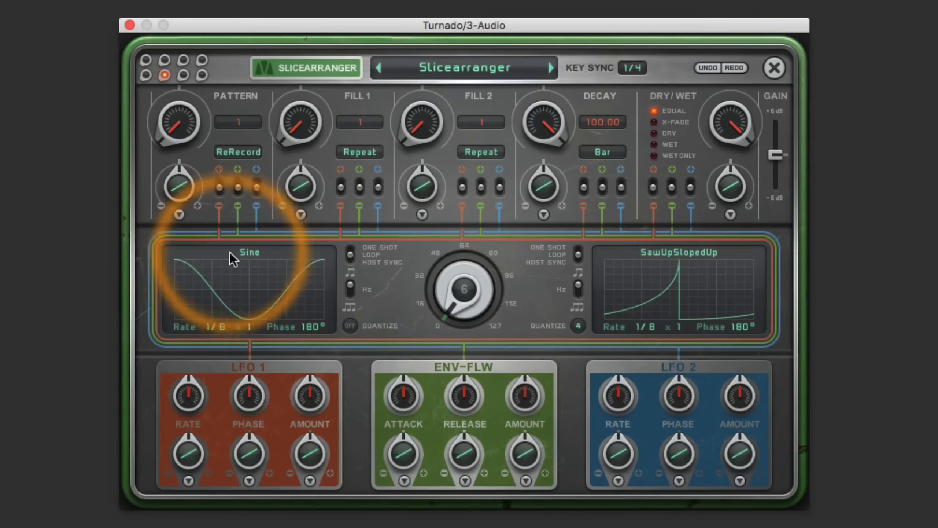
{"action": "left_click", "coordinate": [251, 252]}
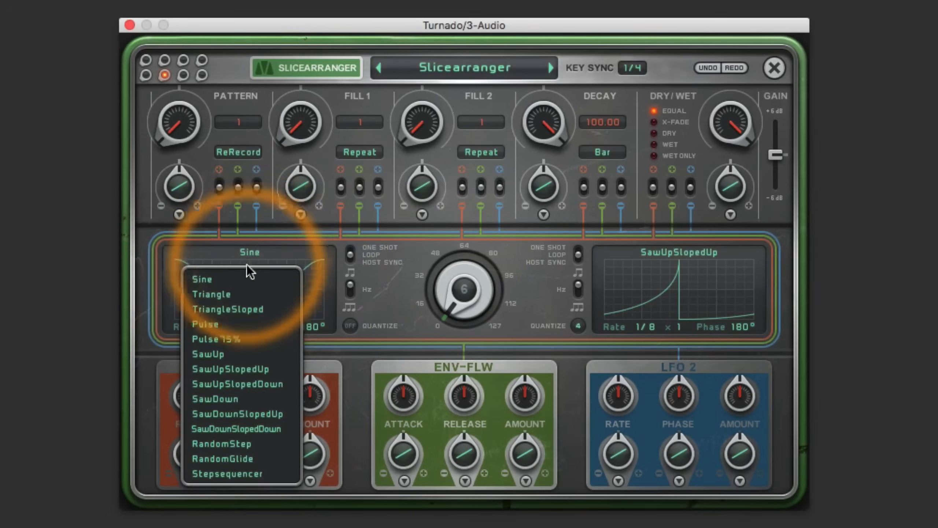
{"action": "left_click", "coordinate": [227, 444]}
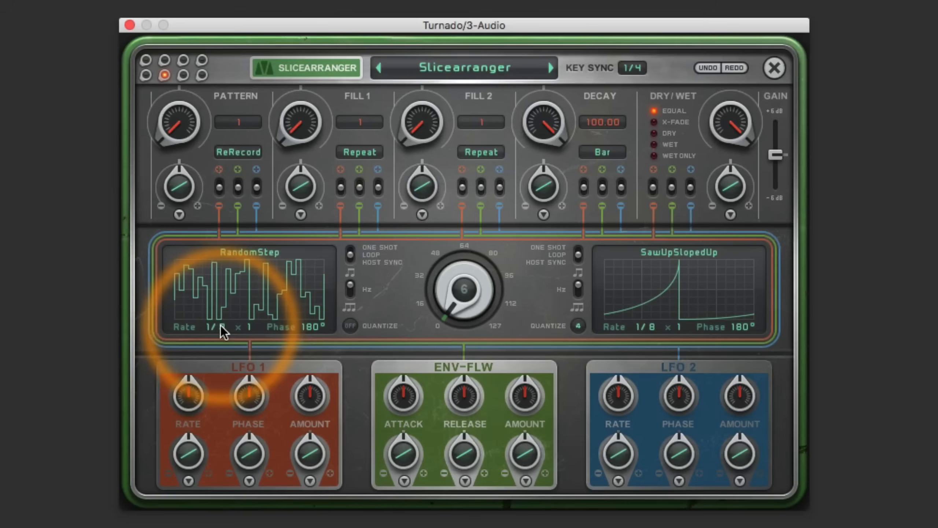
{"action": "left_click_drag", "start_coordinate": [221, 325], "coordinate": [216, 342]}
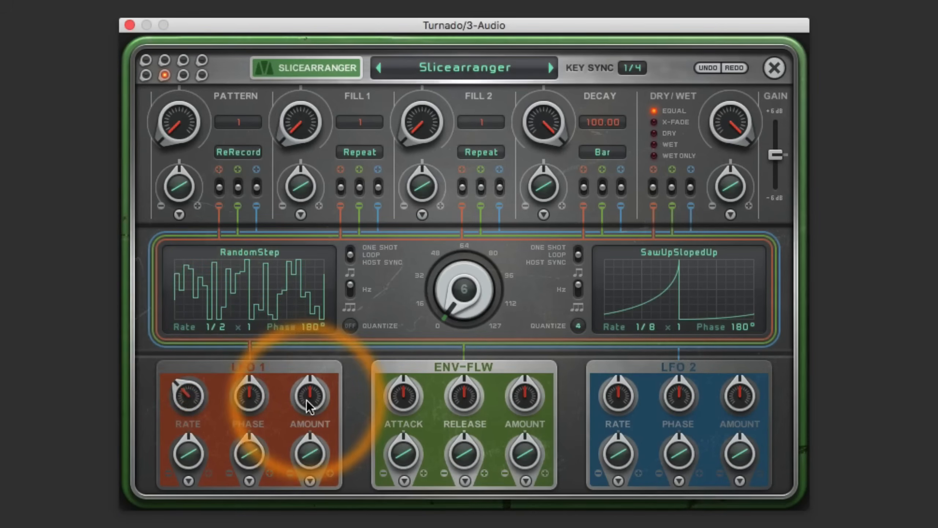
- Route LFO 1 positively to the Slicearranger's Pattern and set the LFO 1 amount to maximum
{"action": "left_click_drag", "start_coordinate": [309, 395], "coordinate": [309, 384]}
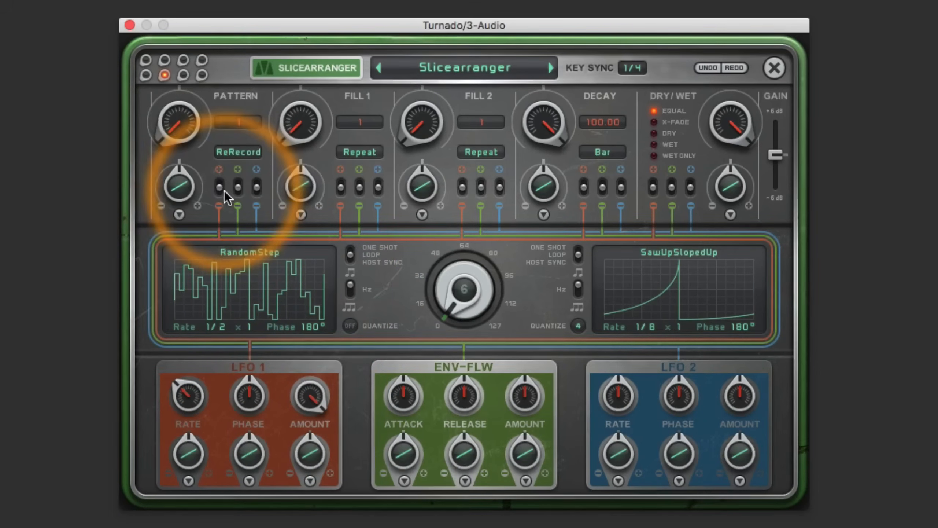
{"action": "left_click_drag", "start_coordinate": [221, 188], "coordinate": [221, 170]}
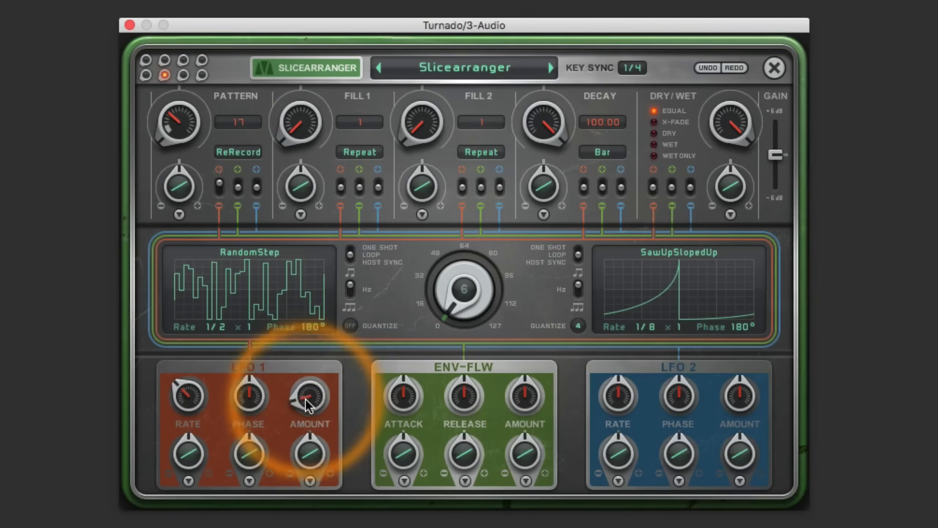
{"action": "left_click_drag", "start_coordinate": [301, 398], "coordinate": [323, 321]}
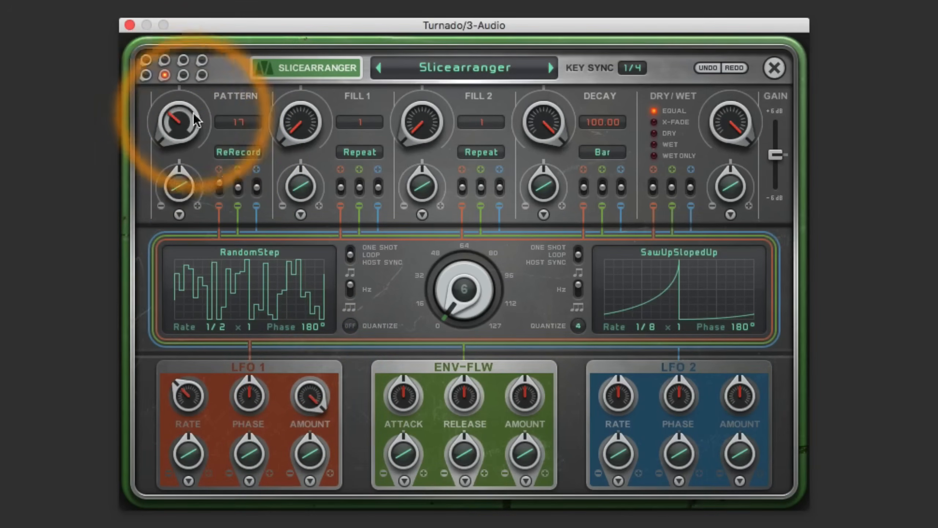
{"action": "left_click_drag", "start_coordinate": [290, 377], "coordinate": [324, 332]}
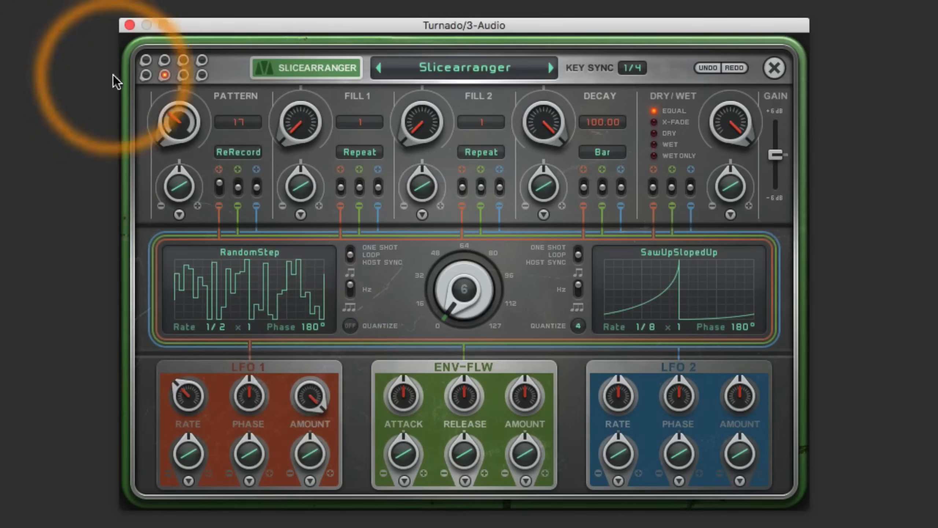
- Audition the randomized patterns with the Slicearranger's main knob, leave it at maximum, and exit the edit page
{"action": "left_click_drag", "start_coordinate": [458, 313], "coordinate": [473, 210]}
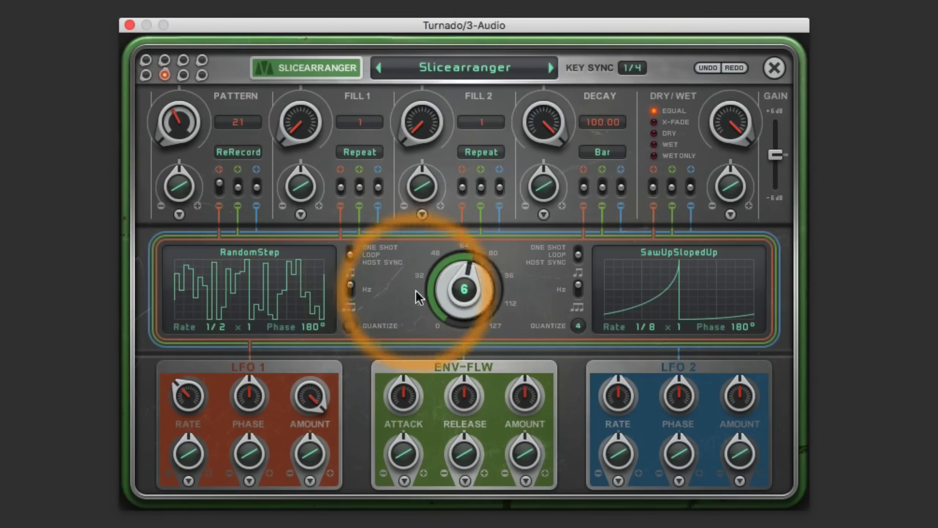
{"action": "mouse_move", "coordinate": [467, 293]}
{"action": "left_mouse_down"}
{"action": "mouse_move", "coordinate": [470, 236]}
{"action": "mouse_move", "coordinate": [473, 300]}
{"action": "left_mouse_up"}
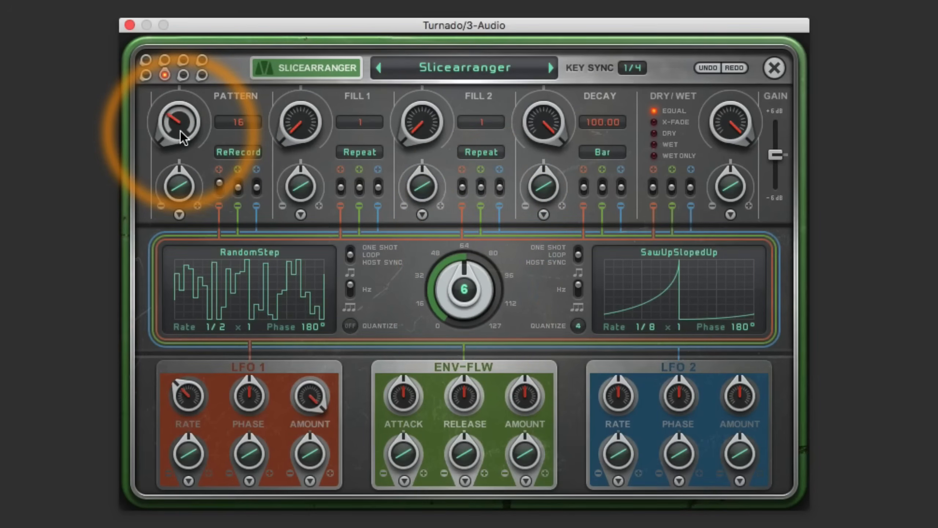
{"action": "left_click_drag", "start_coordinate": [457, 290], "coordinate": [458, 525]}
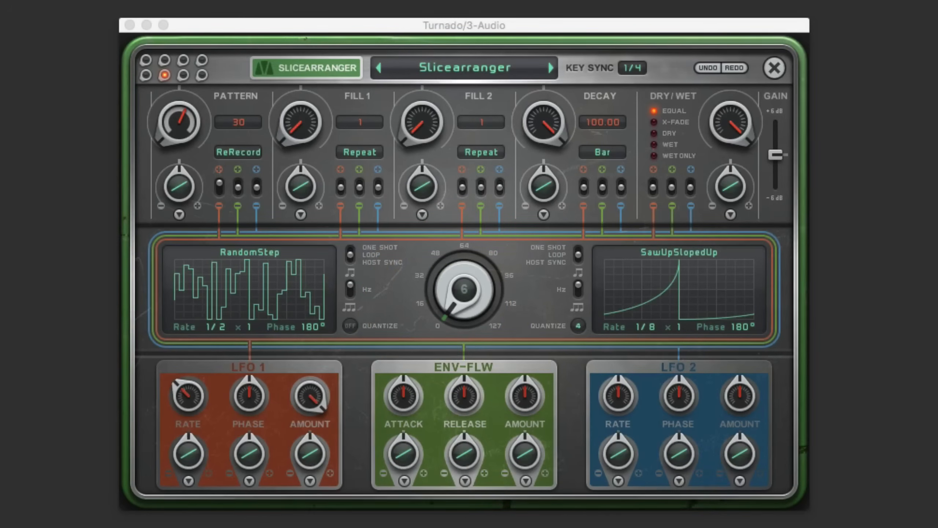
{"action": "left_click_drag", "start_coordinate": [472, 280], "coordinate": [513, 126]}
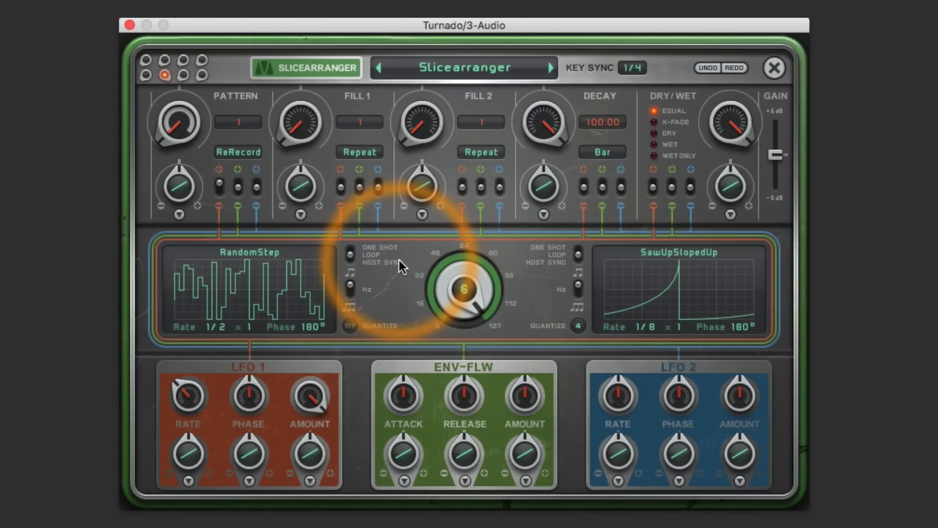
{"action": "left_click", "coordinate": [775, 68]}
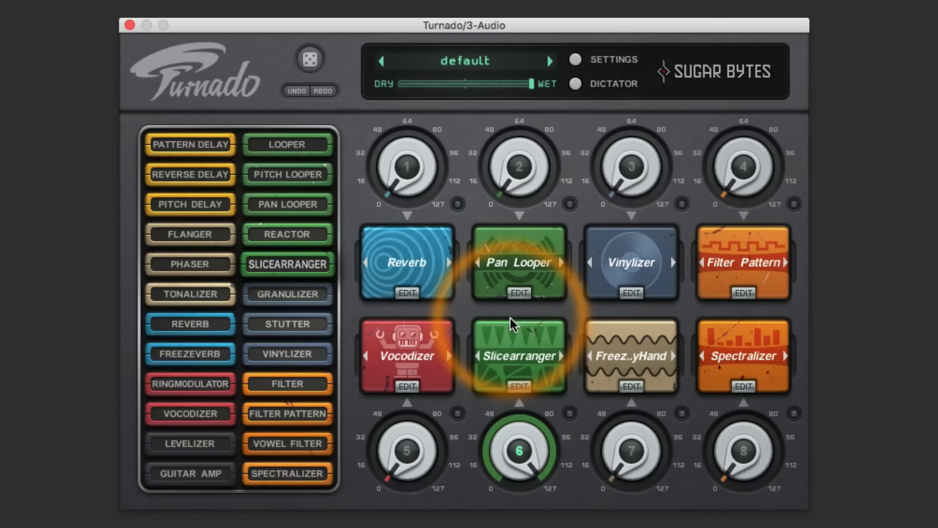
- Lower the Slicearranger's main knob to 0 and raise the Vinylizer's main knob to maximum on its edit page
{"action": "left_click_drag", "start_coordinate": [510, 438], "coordinate": [511, 515]}
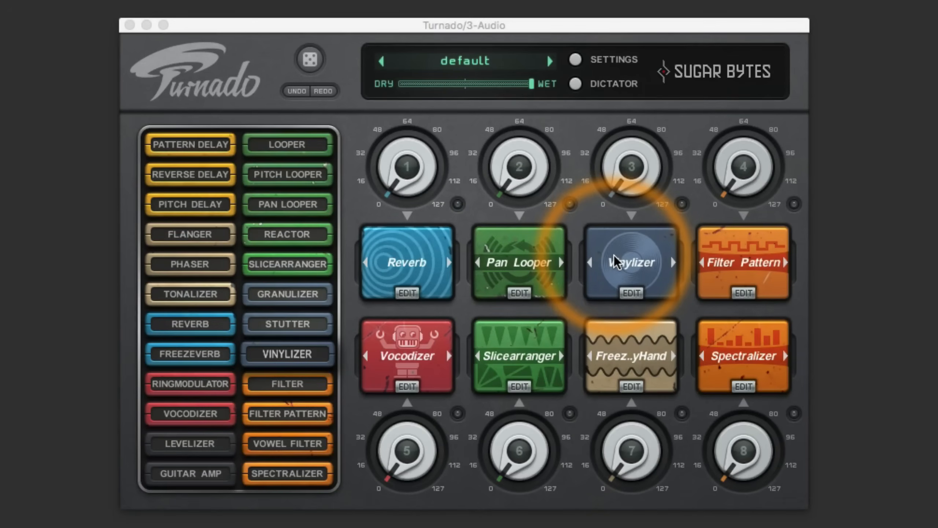
{"action": "left_click", "coordinate": [631, 294]}
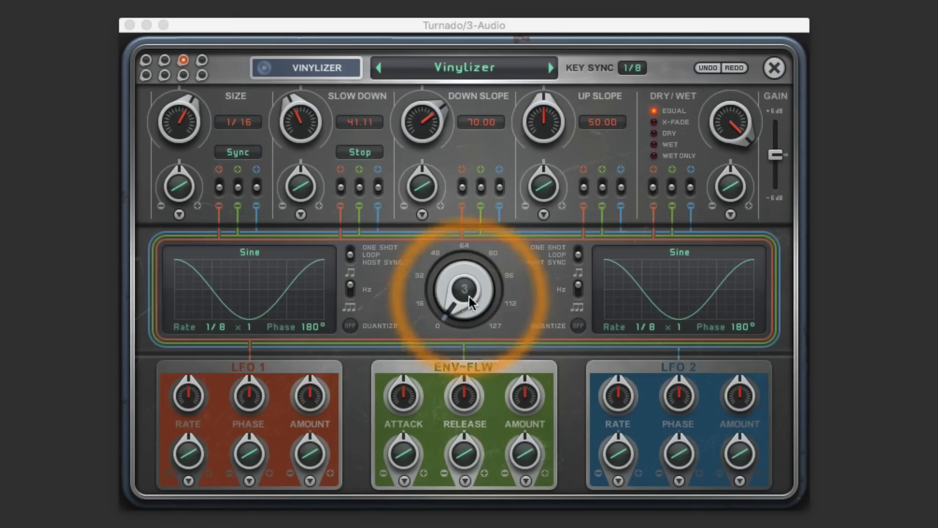
{"action": "left_click_drag", "start_coordinate": [469, 297], "coordinate": [527, 0]}
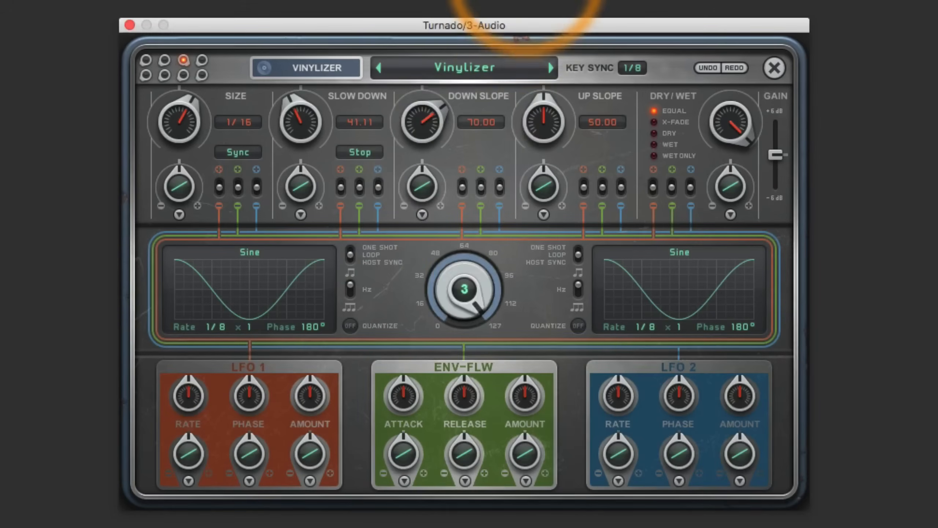
- Set the Vinylizer's Size to 1/8, audition it, and return the main knob to 0
{"action": "left_click_drag", "start_coordinate": [178, 130], "coordinate": [172, 184]}
{"action": "left_click_drag", "start_coordinate": [445, 285], "coordinate": [445, 277]}
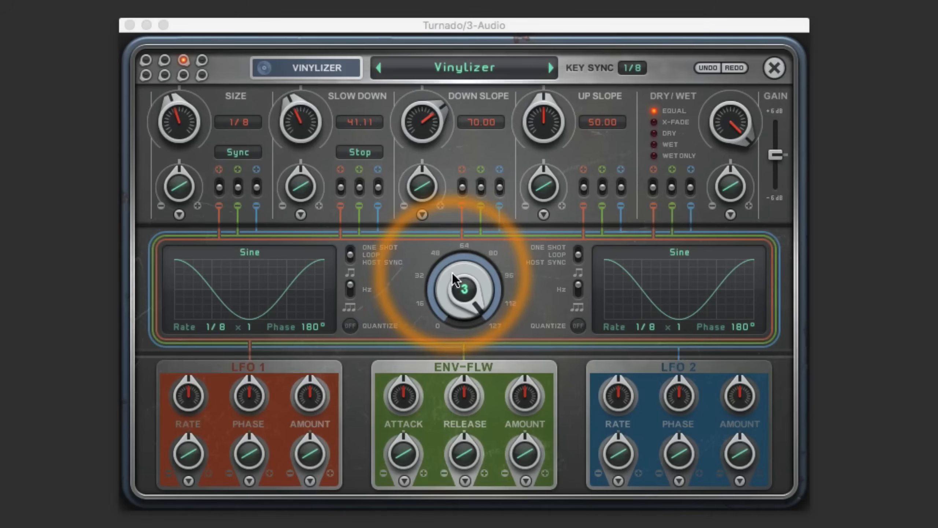
{"action": "left_click_drag", "start_coordinate": [452, 272], "coordinate": [404, 457]}
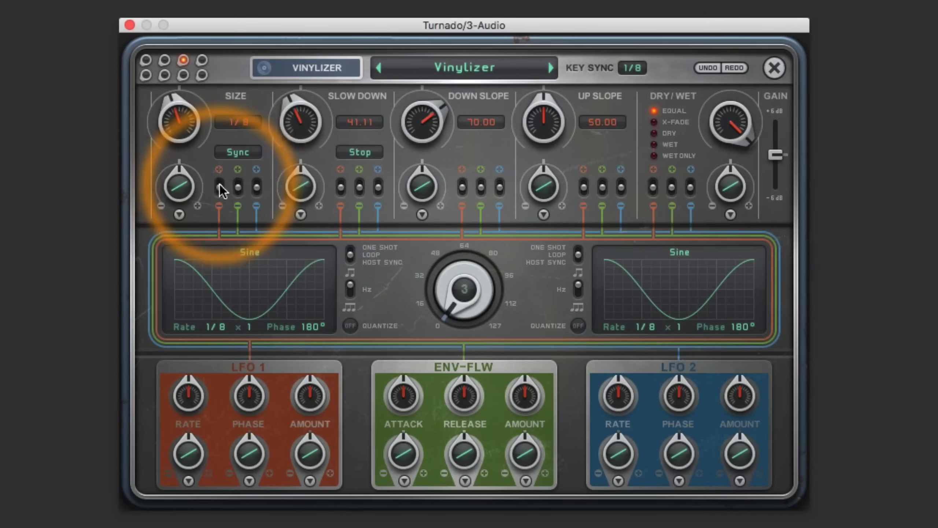
- Route LFO 1 positively to Size with its base at minimum, and set LFO 1 to RandomStep, rate 1/4, maximum amount
{"action": "left_click_drag", "start_coordinate": [220, 187], "coordinate": [221, 169]}
{"action": "left_click_drag", "start_coordinate": [168, 126], "coordinate": [166, 173]}
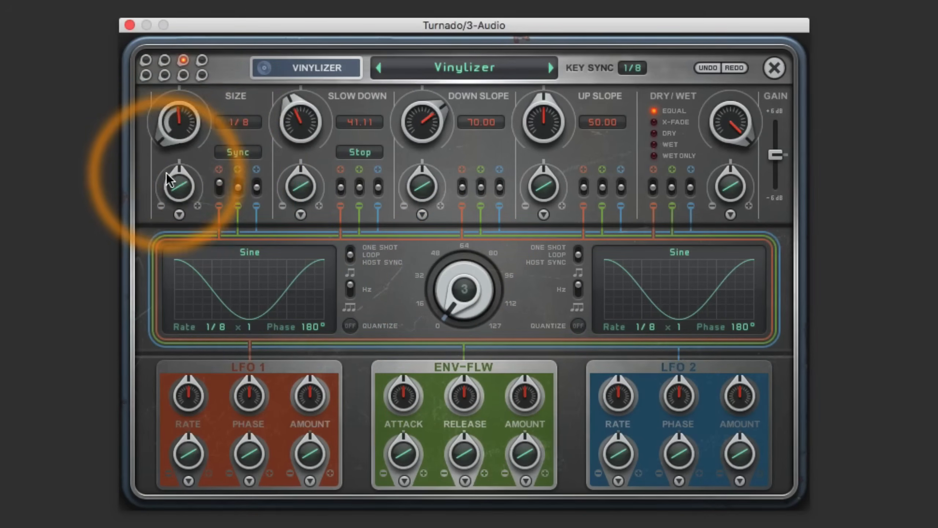
{"action": "left_click", "coordinate": [249, 252]}
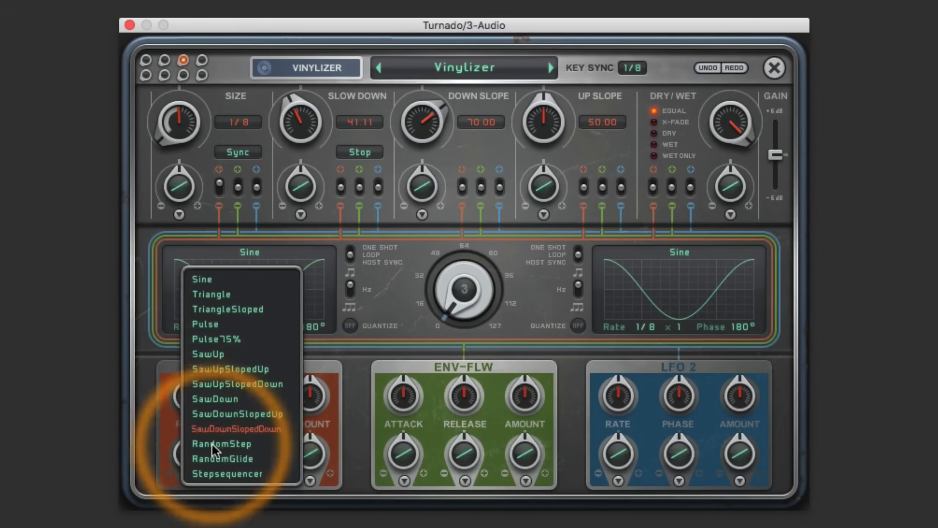
{"action": "left_click", "coordinate": [236, 446]}
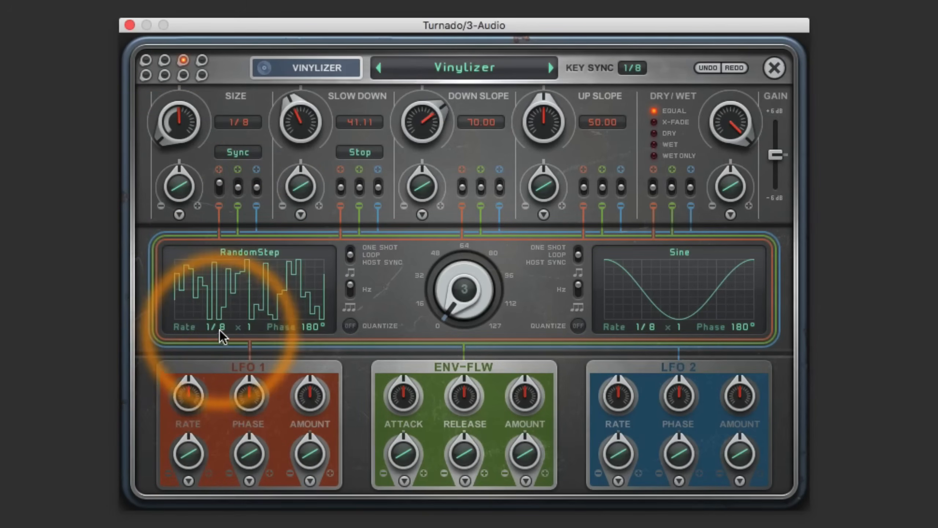
{"action": "left_click_drag", "start_coordinate": [220, 330], "coordinate": [219, 339]}
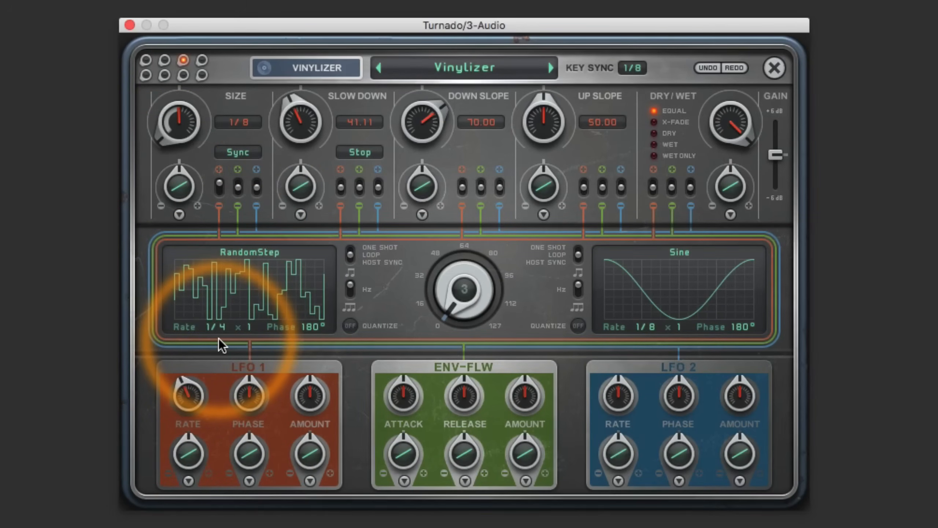
{"action": "left_click_drag", "start_coordinate": [296, 399], "coordinate": [310, 352]}
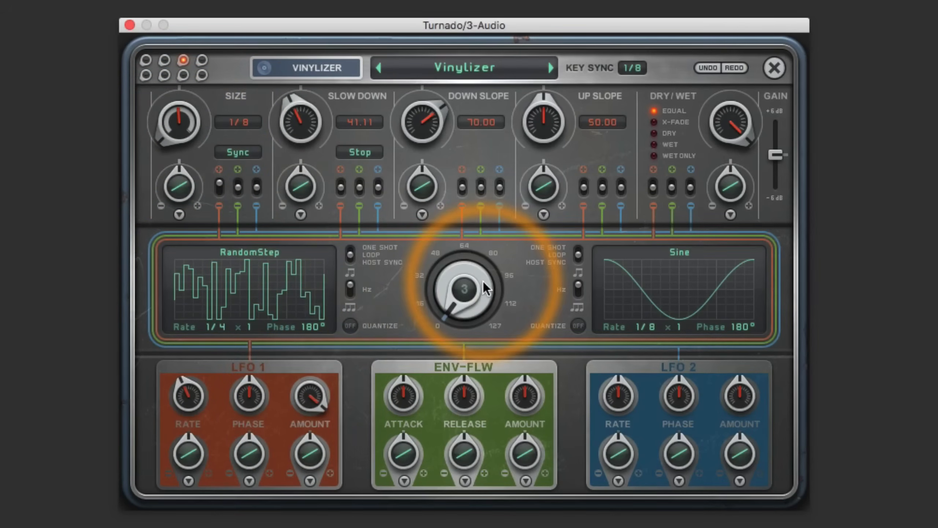
- Audition the randomized Size with the Vinylizer's main knob, exit the edit page, and raise the knob to maximum
{"action": "left_click_drag", "start_coordinate": [469, 311], "coordinate": [478, 216]}
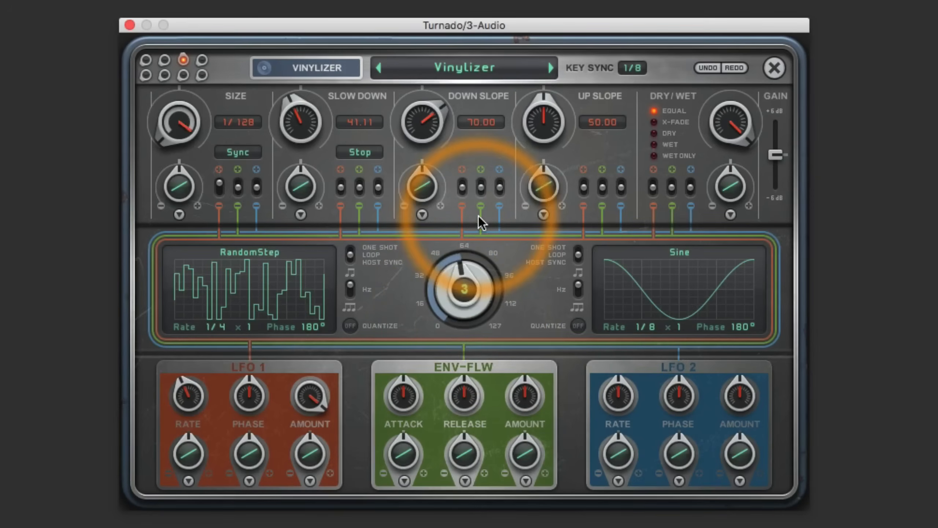
{"action": "double_click", "coordinate": [174, 128]}
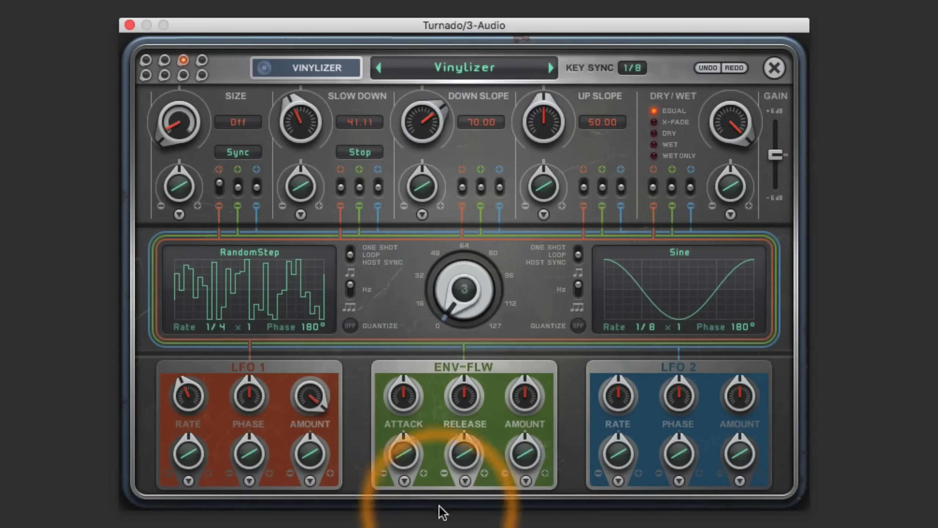
{"action": "left_click", "coordinate": [775, 67]}
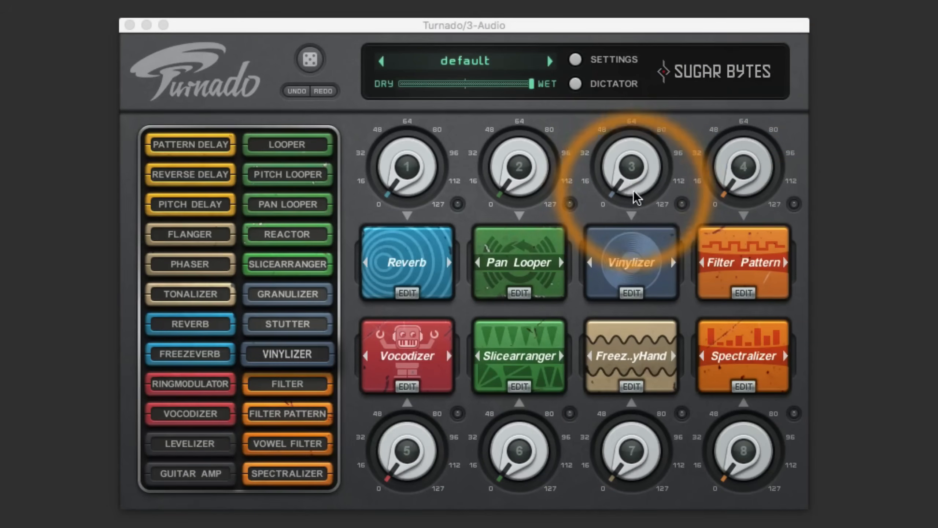
{"action": "left_click_drag", "start_coordinate": [633, 190], "coordinate": [702, 2]}
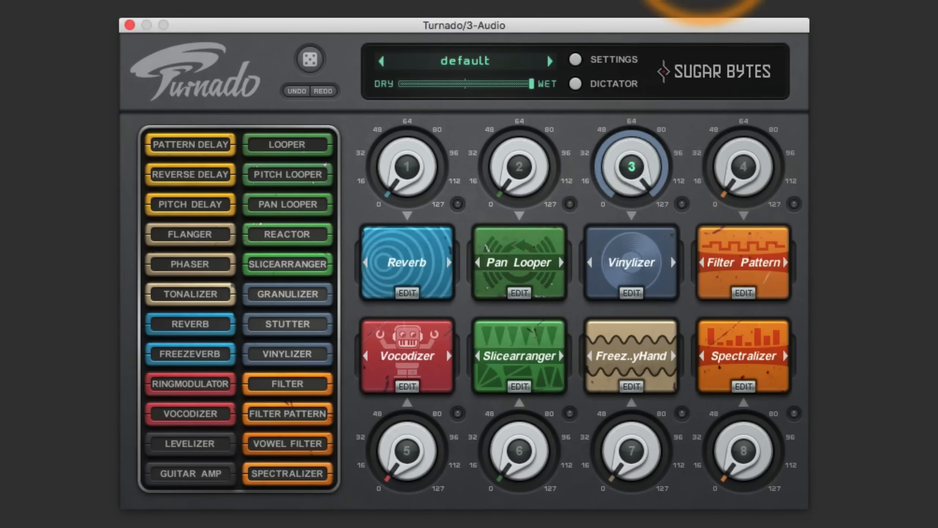
- Reopen the Vinylizer's edit page, reduce the LFO 1 amount to slightly above centre, and raise the Size base slightly above minimum
{"action": "left_click", "coordinate": [637, 295]}
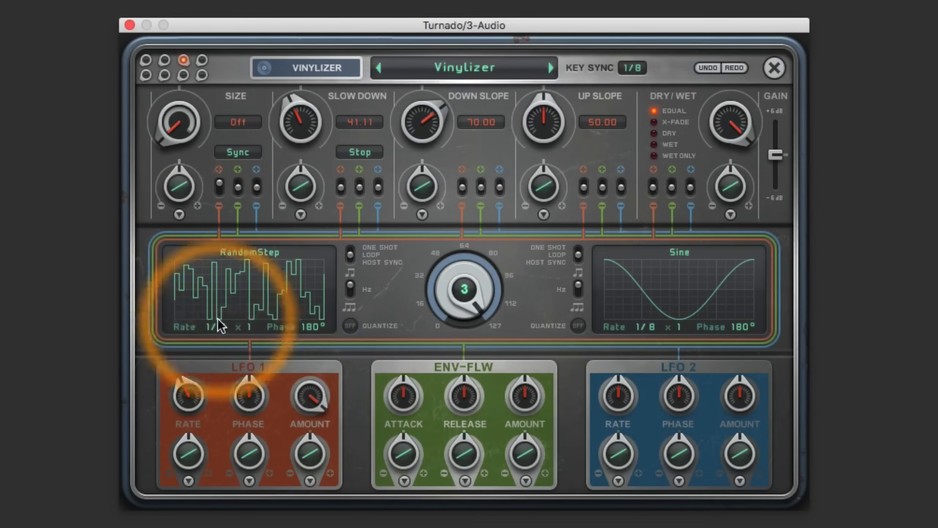
{"action": "left_click_drag", "start_coordinate": [304, 392], "coordinate": [302, 418]}
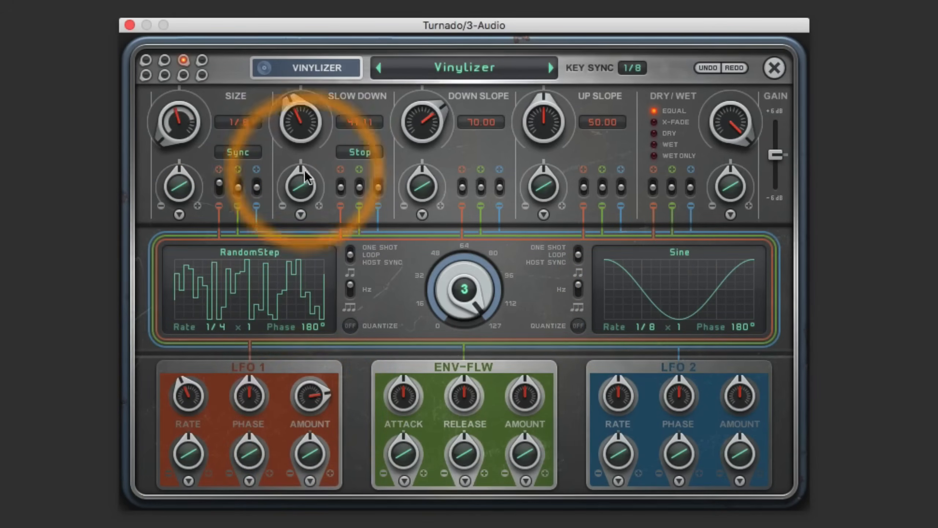
{"action": "left_click_drag", "start_coordinate": [306, 392], "coordinate": [309, 410]}
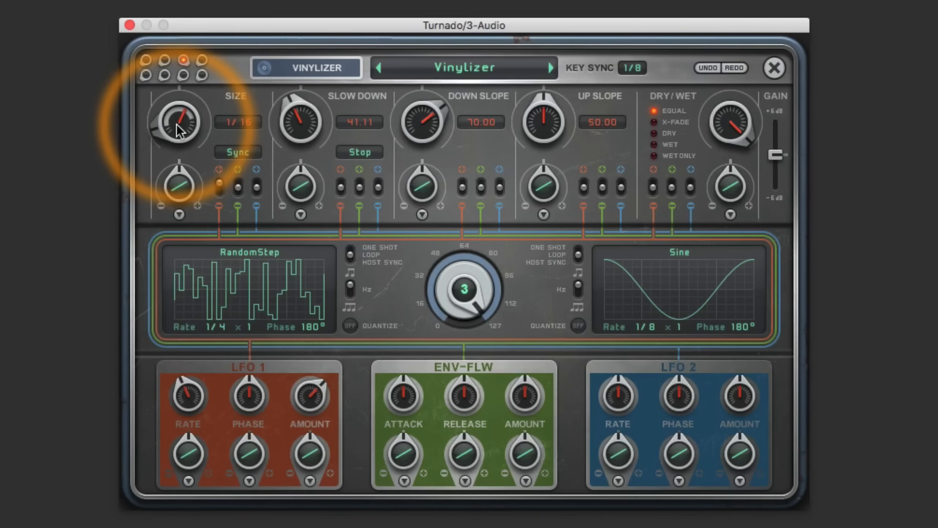
{"action": "left_click_drag", "start_coordinate": [303, 399], "coordinate": [303, 403]}
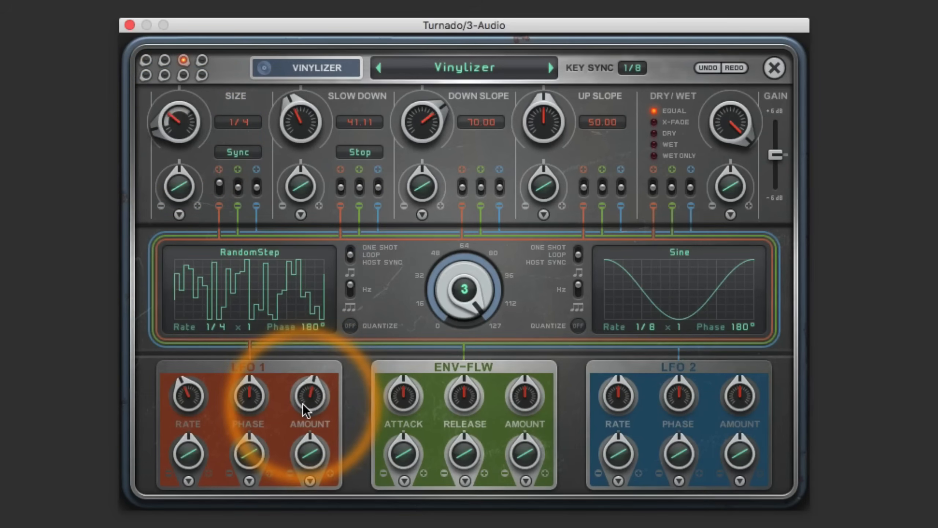
- Set the Vinylizer's Slow Down to 49, Down Slope to 79 and Up Slope to 89
{"action": "mouse_move", "coordinate": [294, 119]}
{"action": "left_mouse_down"}
{"action": "mouse_move", "coordinate": [291, 165]}
{"action": "mouse_move", "coordinate": [297, 93]}
{"action": "mouse_move", "coordinate": [296, 120]}
{"action": "left_mouse_up"}
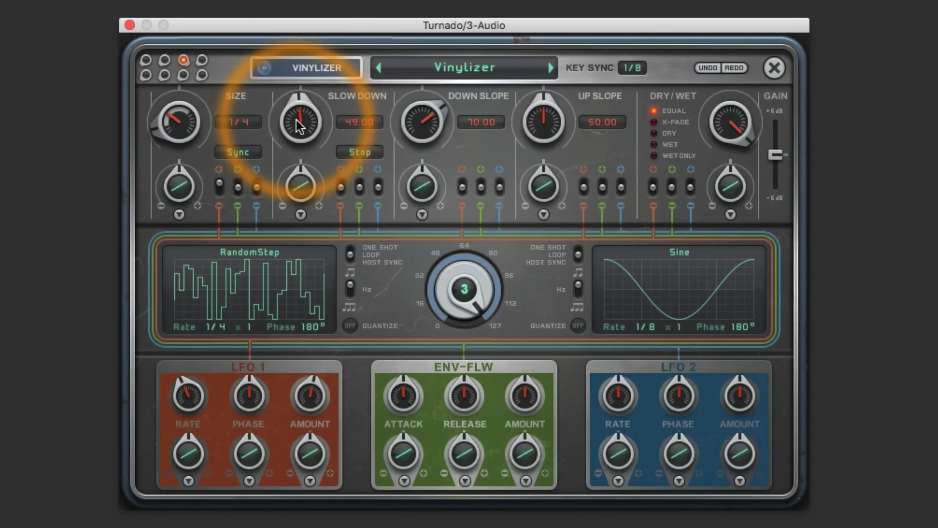
{"action": "left_click_drag", "start_coordinate": [423, 118], "coordinate": [430, 84]}
{"action": "left_click_drag", "start_coordinate": [545, 117], "coordinate": [551, 79]}
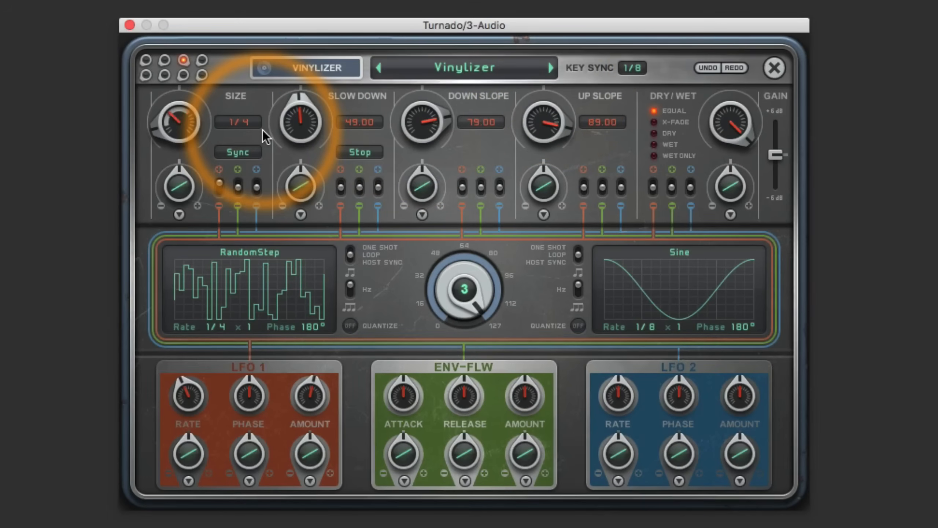
- Switch the Slow Down mode to Scratch, try different Slow Down amounts, and set it to 38
{"action": "left_click_drag", "start_coordinate": [294, 120], "coordinate": [292, 132]}
{"action": "left_click", "coordinate": [354, 152]}
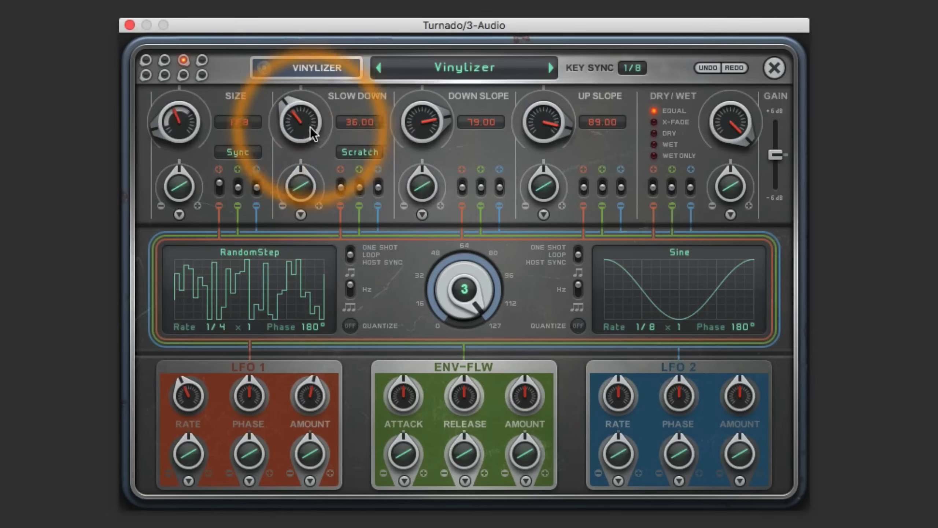
{"action": "left_click_drag", "start_coordinate": [301, 131], "coordinate": [301, 121]}
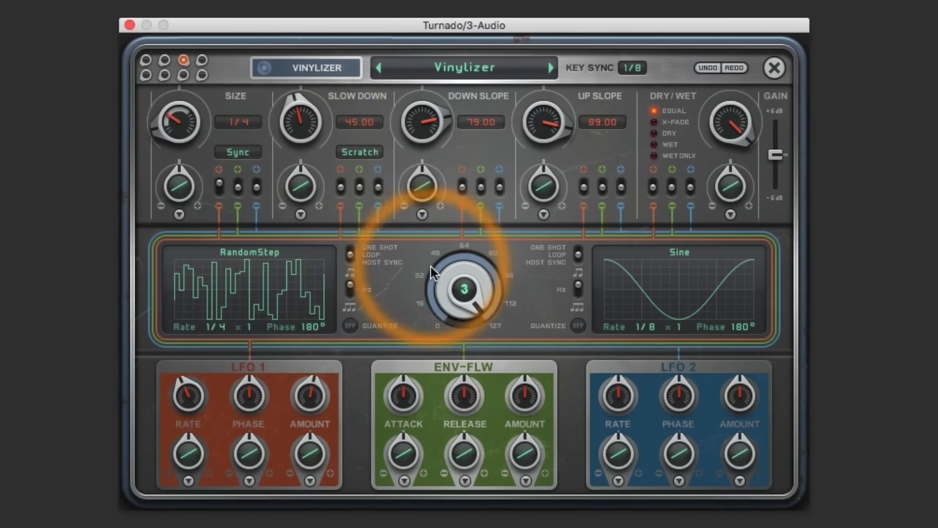
{"action": "mouse_move", "coordinate": [302, 125]}
{"action": "left_mouse_down"}
{"action": "mouse_move", "coordinate": [301, 80]}
{"action": "mouse_move", "coordinate": [300, 152]}
{"action": "mouse_move", "coordinate": [300, 133]}
{"action": "left_mouse_up"}
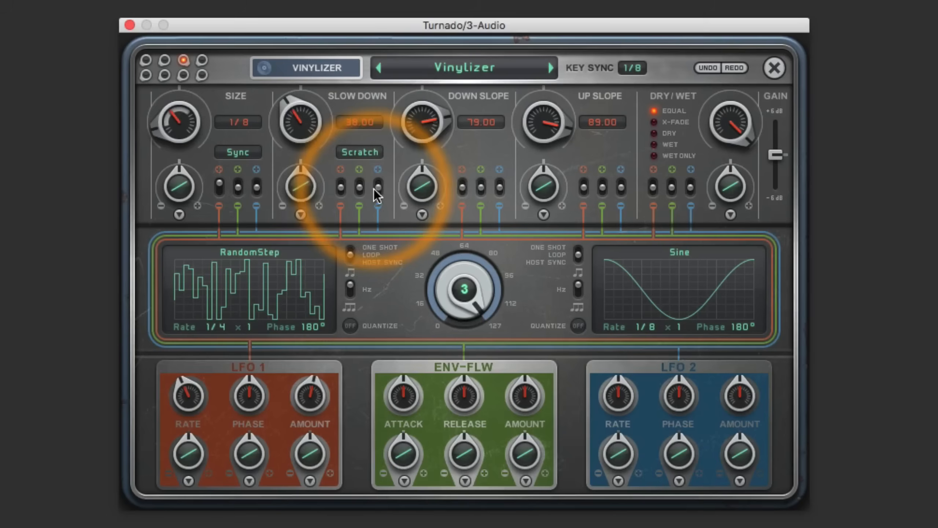
- Route LFO 2 positively to the Vinylizer's Slow Down and set LFO 2 to RandomStep at rate 1/2
{"action": "left_click_drag", "start_coordinate": [378, 187], "coordinate": [379, 167]}
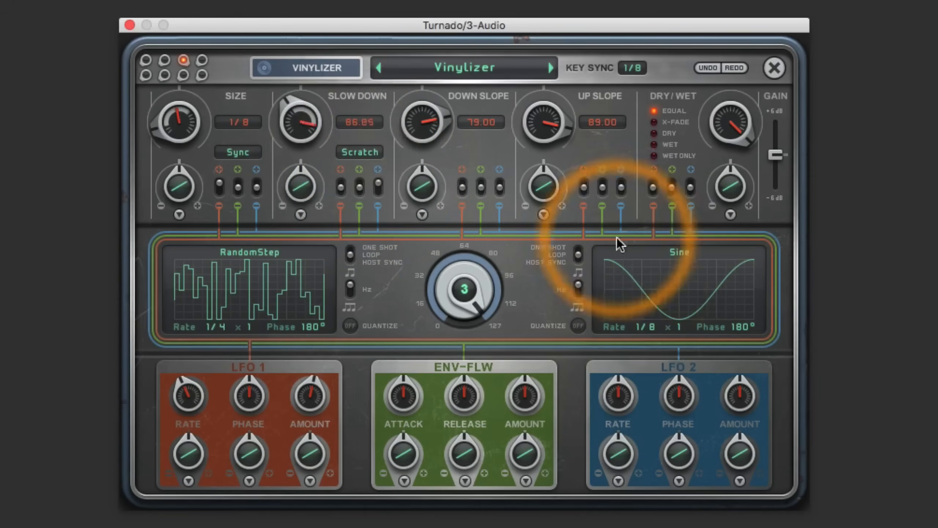
{"action": "left_click", "coordinate": [679, 253]}
{"action": "left_click", "coordinate": [651, 444]}
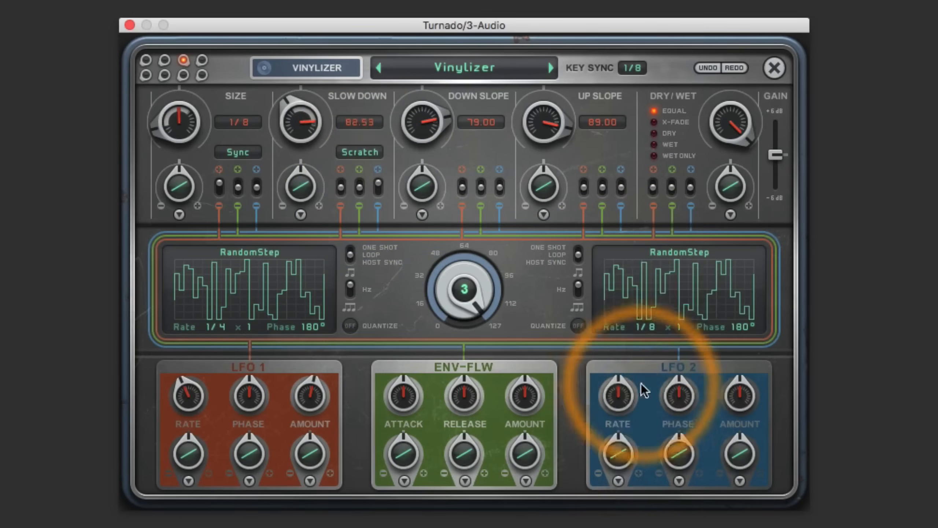
{"action": "left_click_drag", "start_coordinate": [649, 336], "coordinate": [649, 341]}
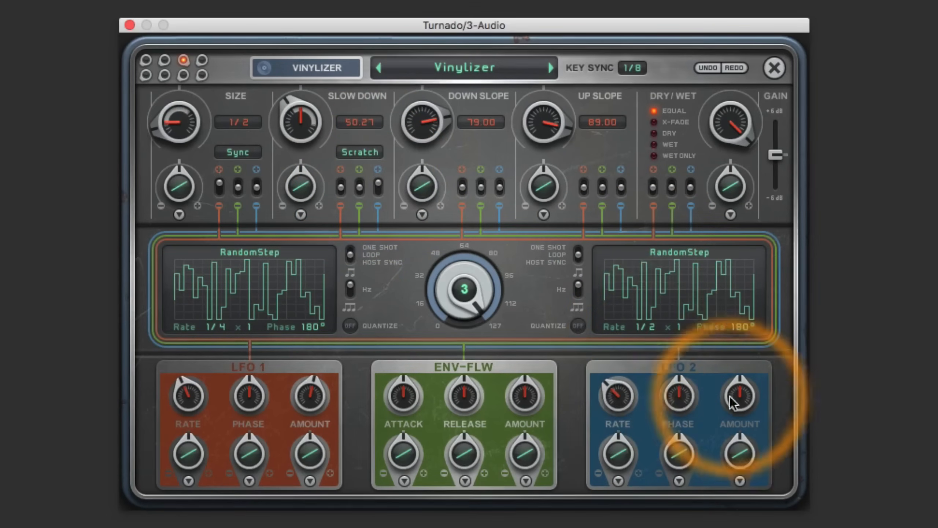
- Adjust the random Slow Down modulation, leaving the LFO 2 amount slightly above centre and the Slow Down base moderately above minimum
{"action": "left_click_drag", "start_coordinate": [741, 402], "coordinate": [754, 306]}
{"action": "left_click_drag", "start_coordinate": [303, 138], "coordinate": [299, 198]}
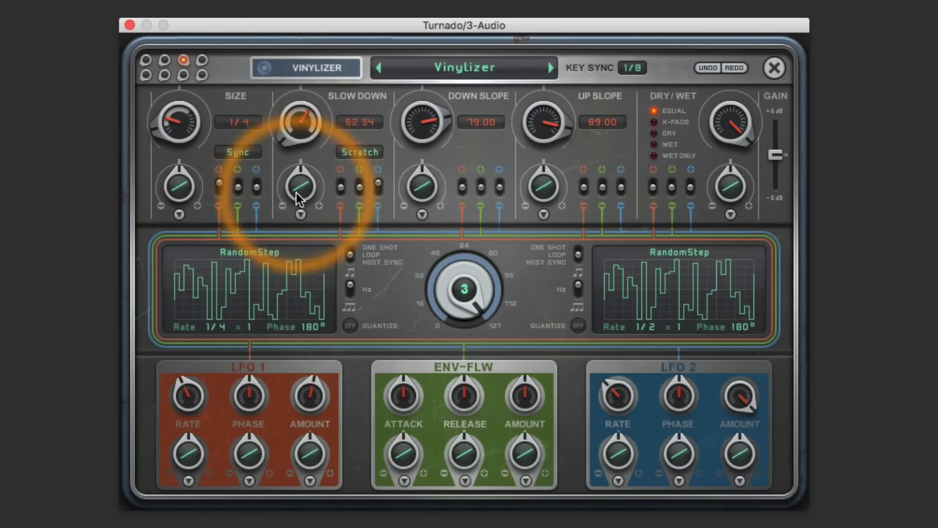
{"action": "left_click_drag", "start_coordinate": [741, 394], "coordinate": [742, 442]}
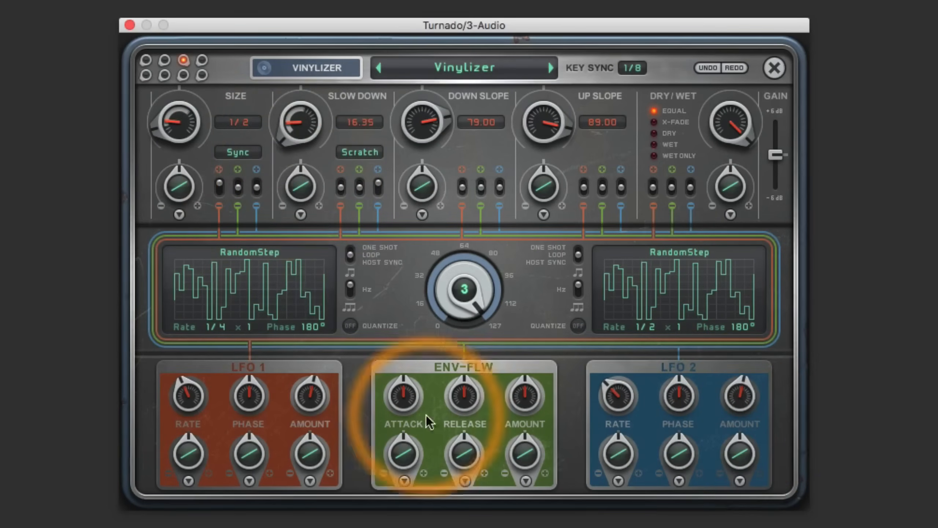
{"action": "mouse_move", "coordinate": [301, 133]}
{"action": "left_mouse_down"}
{"action": "mouse_move", "coordinate": [292, 107]}
{"action": "mouse_move", "coordinate": [306, 143]}
{"action": "left_mouse_up"}
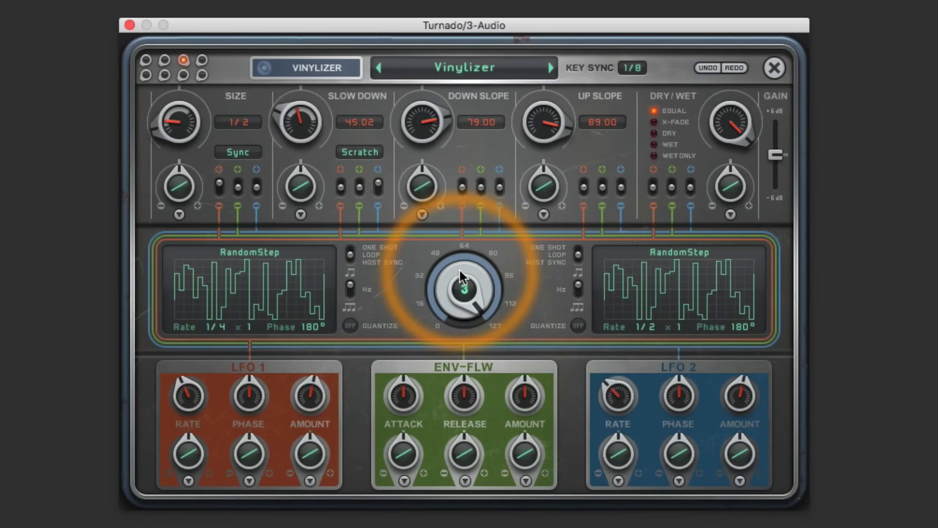
- Lower the Vinylizer's main knob to 0 and exit its edit page
{"action": "left_click_drag", "start_coordinate": [459, 273], "coordinate": [443, 422]}
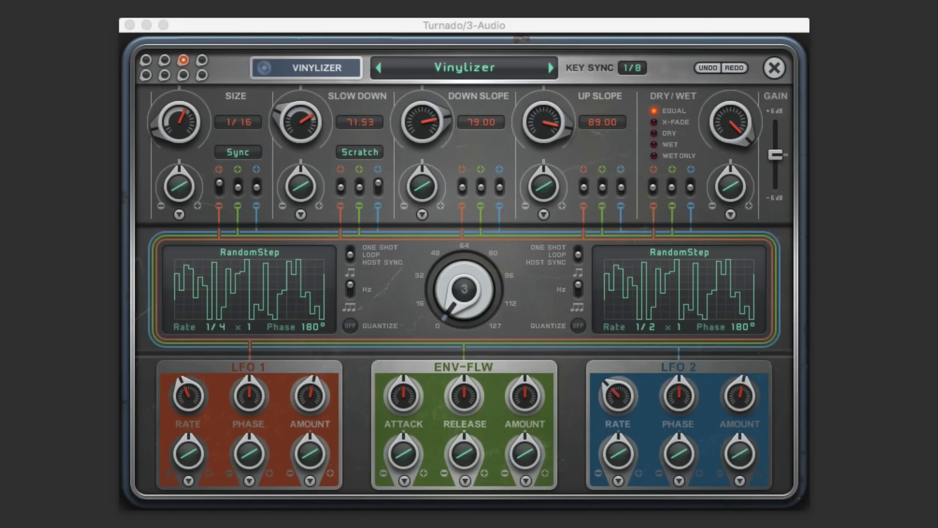
{"action": "left_click", "coordinate": [94, 308]}
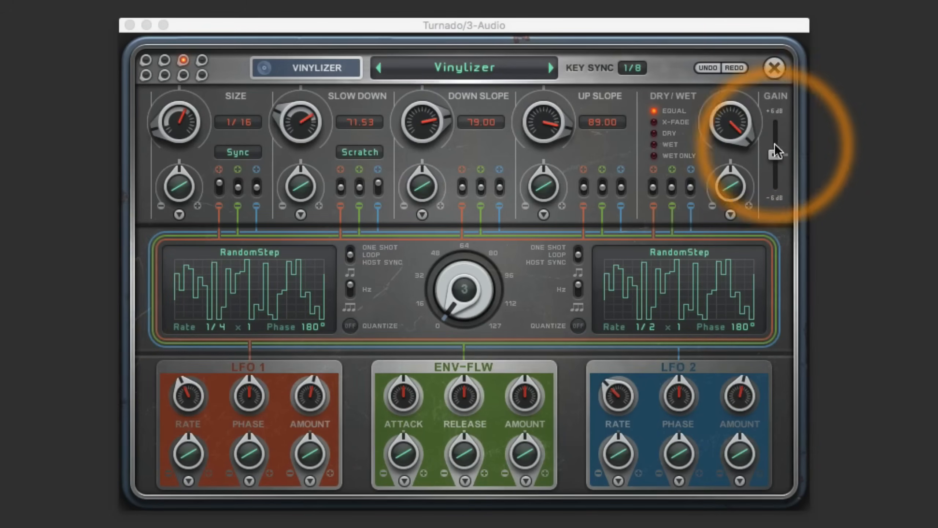
{"action": "left_click", "coordinate": [773, 68]}
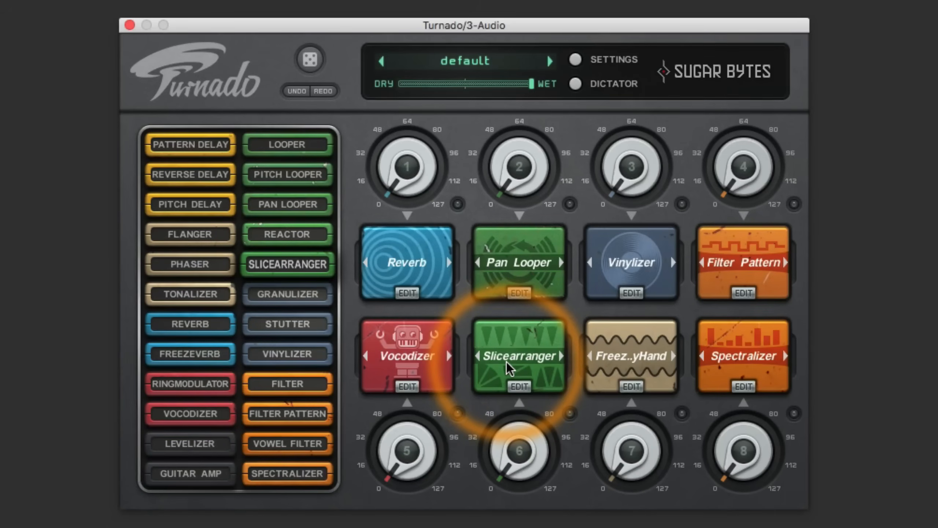
- Audition the Vinylizer and Slicearranger together with their main knobs at maximum, and return both to 0
{"action": "left_click", "coordinate": [1, 346]}
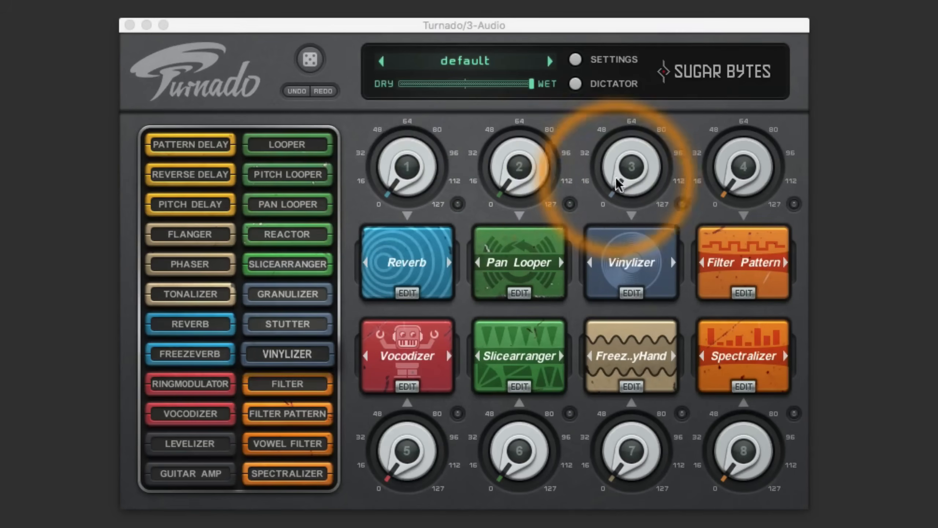
{"action": "left_click_drag", "start_coordinate": [619, 184], "coordinate": [683, 8]}
{"action": "left_click_drag", "start_coordinate": [521, 450], "coordinate": [546, 283]}
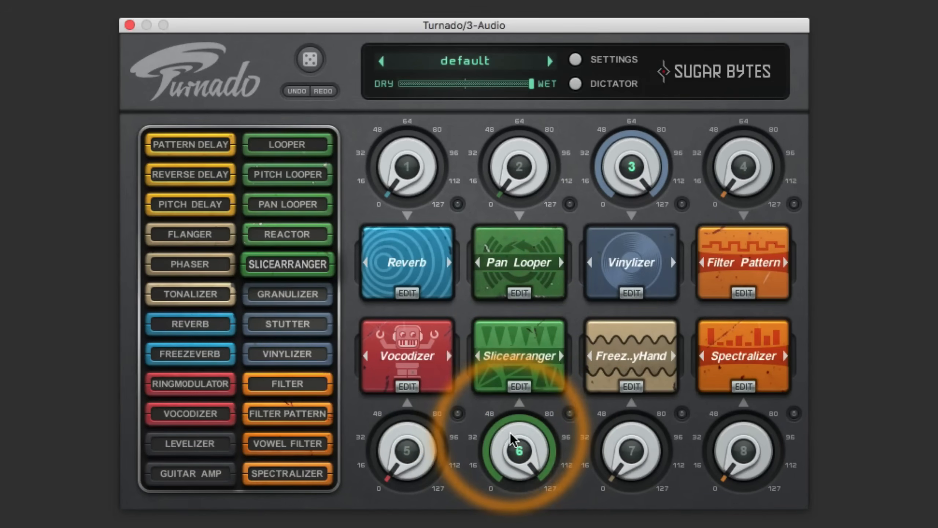
{"action": "left_click_drag", "start_coordinate": [511, 434], "coordinate": [516, 527]}
{"action": "left_click_drag", "start_coordinate": [606, 200], "coordinate": [628, 527]}
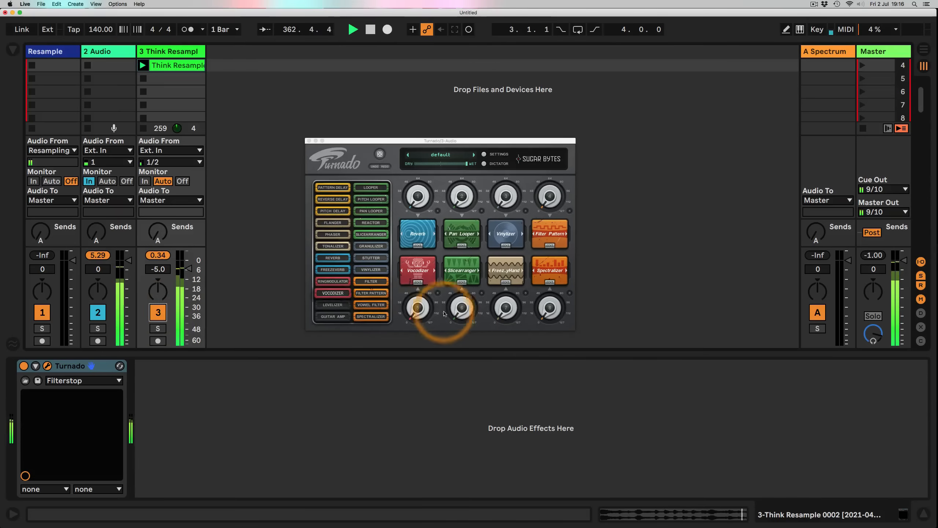
- Raise the main knobs of all eight effects one after another to hear them combined on the breakbeat
{"action": "left_click_drag", "start_coordinate": [465, 311], "coordinate": [468, 229]}
{"action": "left_click_drag", "start_coordinate": [508, 205], "coordinate": [485, 247]}
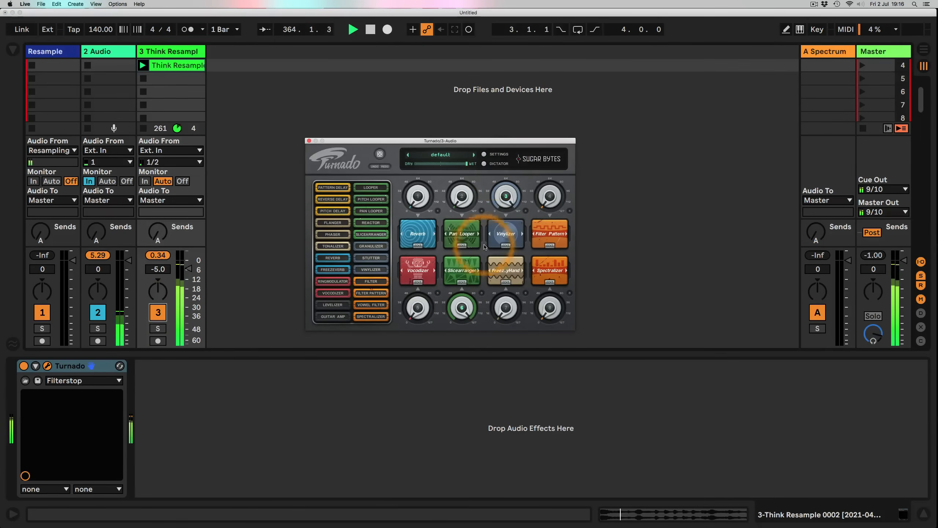
{"action": "left_click_drag", "start_coordinate": [551, 206], "coordinate": [550, 159]}
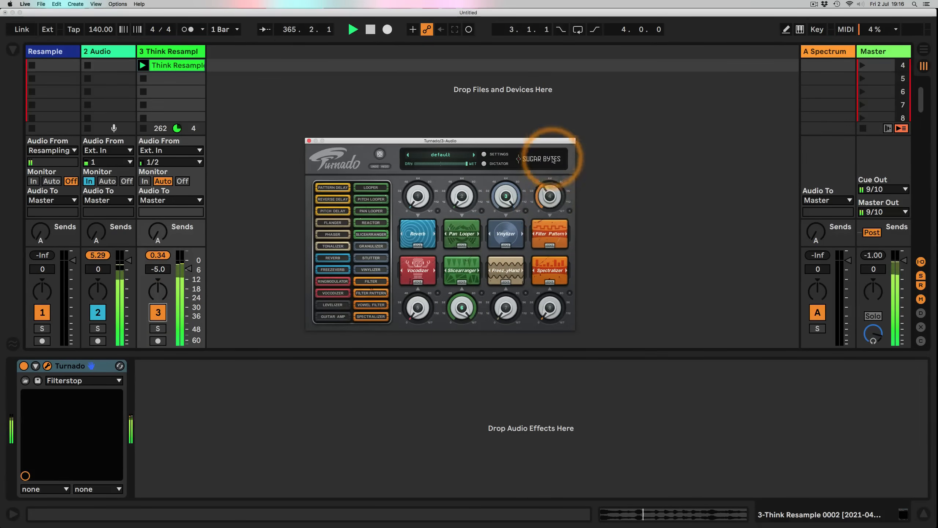
{"action": "left_click_drag", "start_coordinate": [549, 317], "coordinate": [500, 276]}
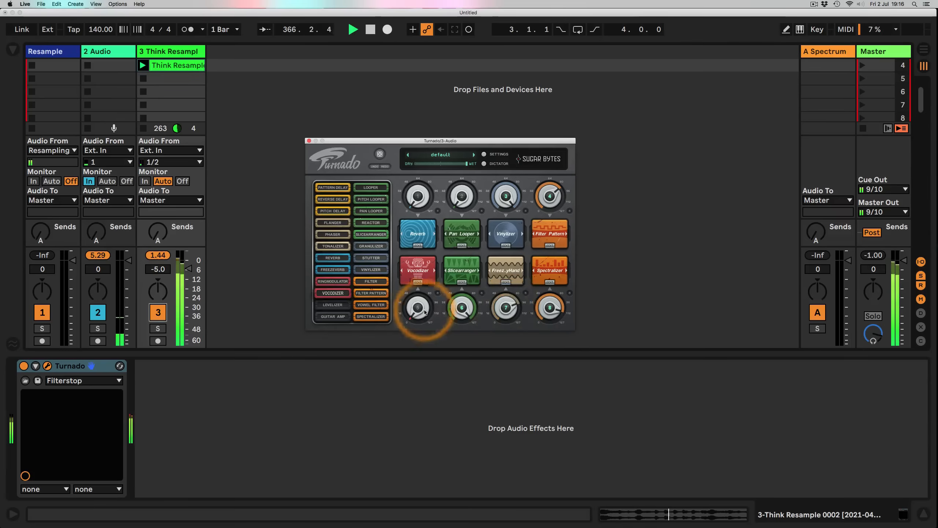
{"action": "left_click_drag", "start_coordinate": [423, 313], "coordinate": [427, 263]}
{"action": "left_click_drag", "start_coordinate": [417, 204], "coordinate": [437, 156]}
{"action": "left_click_drag", "start_coordinate": [455, 194], "coordinate": [462, 160]}
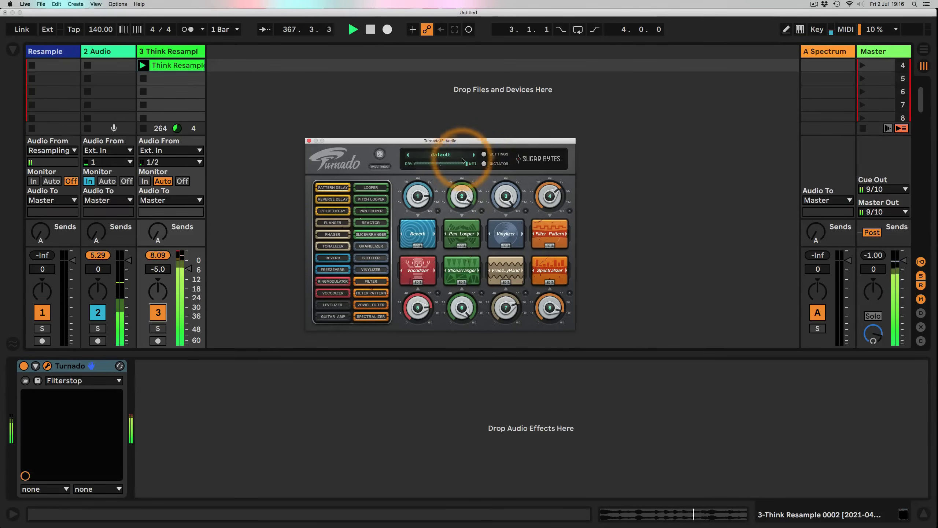
- Open the Dictator and sweep its master fader from minimum to about halfway to control all eight effects together
{"action": "left_click", "coordinate": [485, 165]}
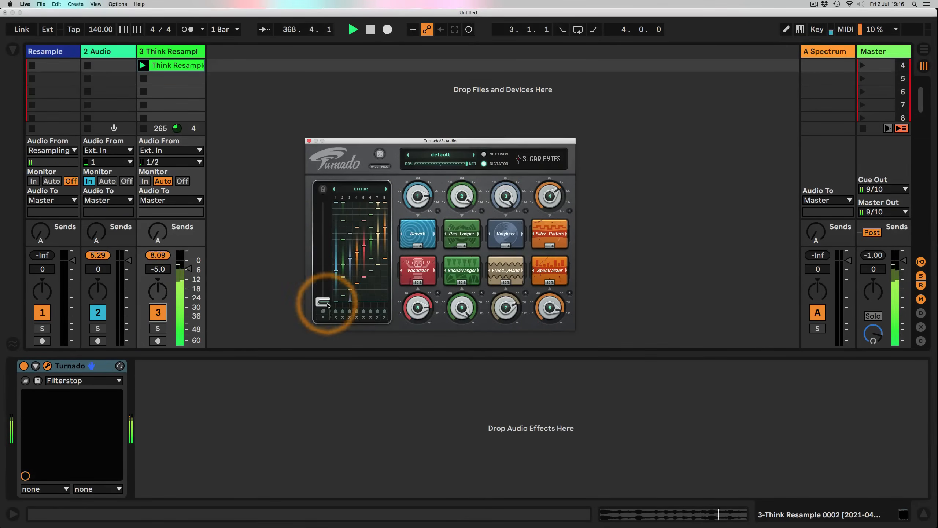
{"action": "mouse_move", "coordinate": [327, 305]}
{"action": "left_mouse_down"}
{"action": "mouse_move", "coordinate": [316, 202]}
{"action": "mouse_move", "coordinate": [312, 303]}
{"action": "left_mouse_up"}
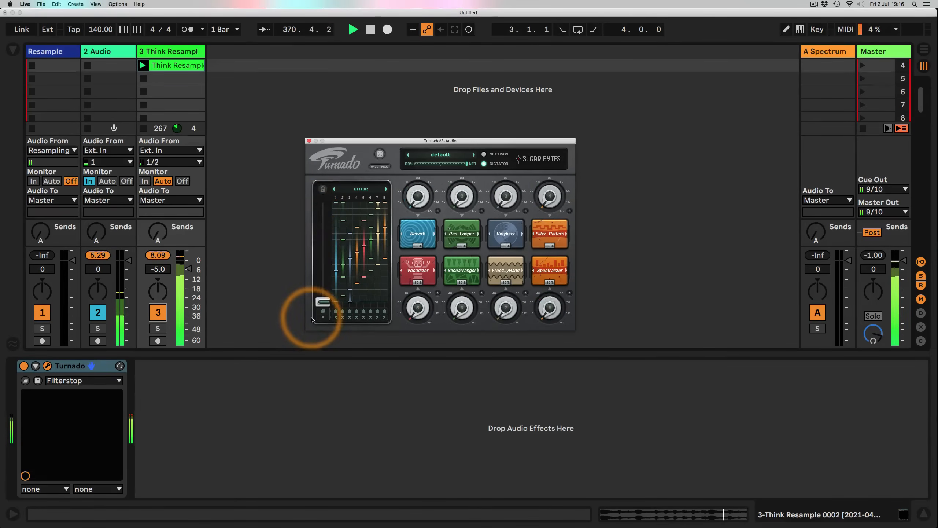
{"action": "left_click", "coordinate": [158, 312]}
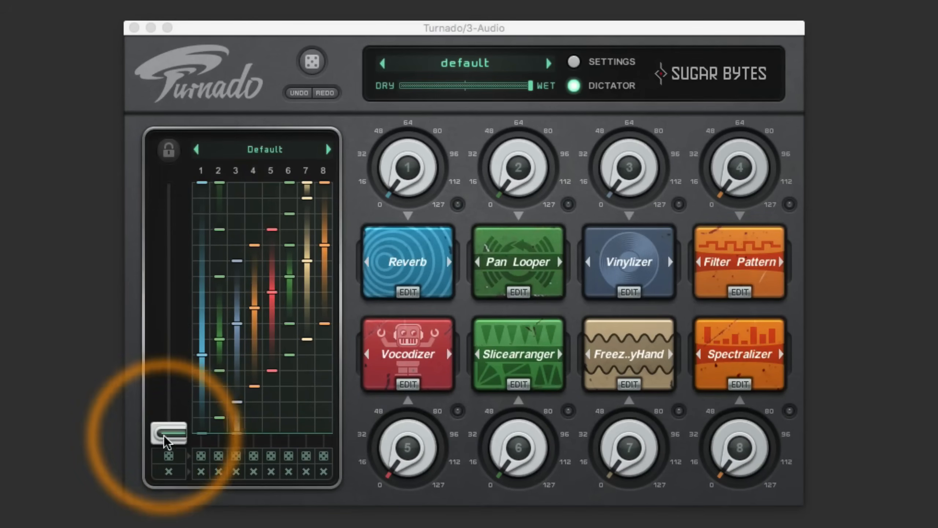
{"action": "left_click_drag", "start_coordinate": [171, 438], "coordinate": [158, 327]}
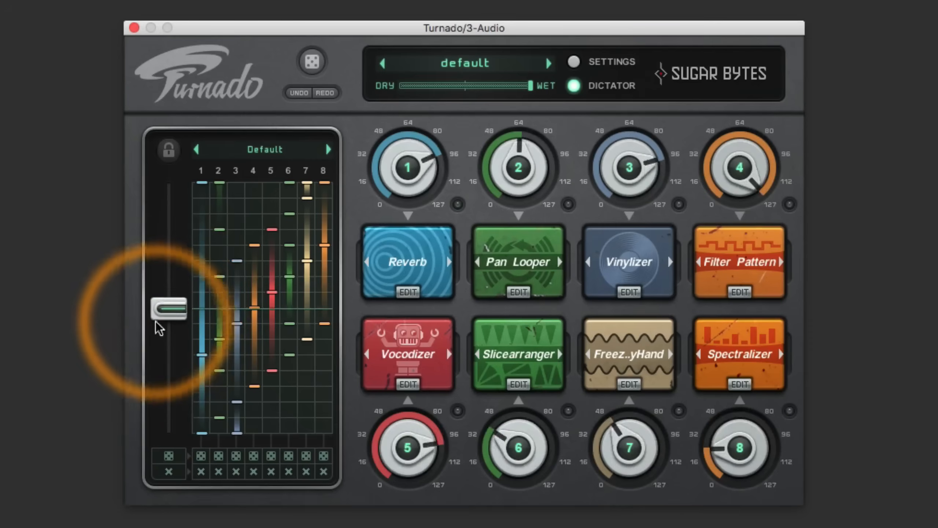
- Randomize the Dictator curves once and randomize all eight effect slots several times
{"action": "left_click", "coordinate": [169, 454]}
{"action": "left_click", "coordinate": [313, 62]}
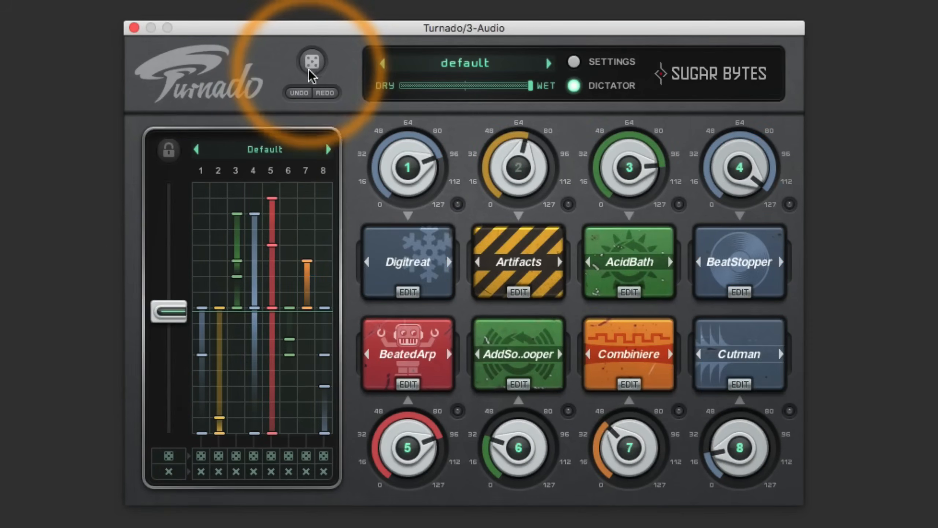
{"action": "left_click", "coordinate": [312, 62]}
{"action": "left_click", "coordinate": [312, 62]}
{"action": "left_click", "coordinate": [312, 61]}
- Randomize all Dictator curves, and individually re-randomize the curves of slots 1, 3, 5, 7 and 2
{"action": "left_click", "coordinate": [169, 455]}
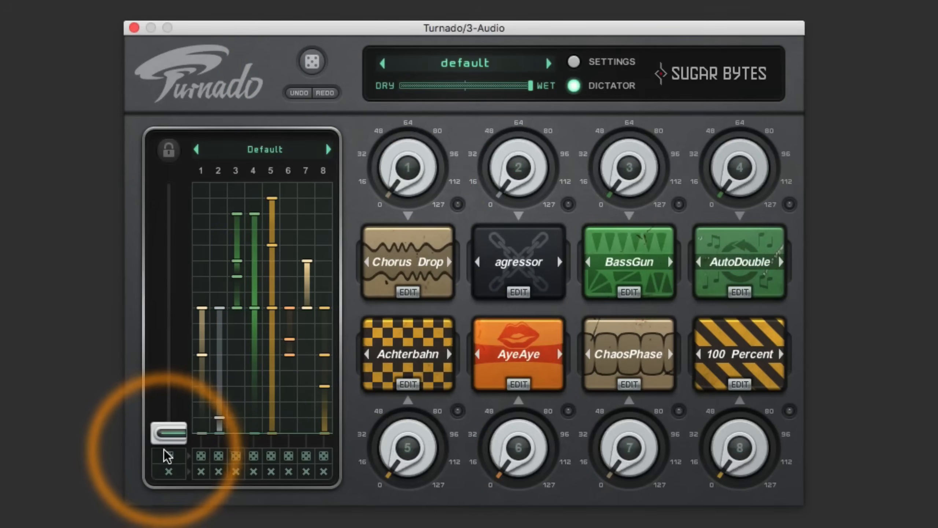
{"action": "left_click", "coordinate": [170, 458]}
{"action": "left_click", "coordinate": [201, 457]}
{"action": "left_click", "coordinate": [236, 456]}
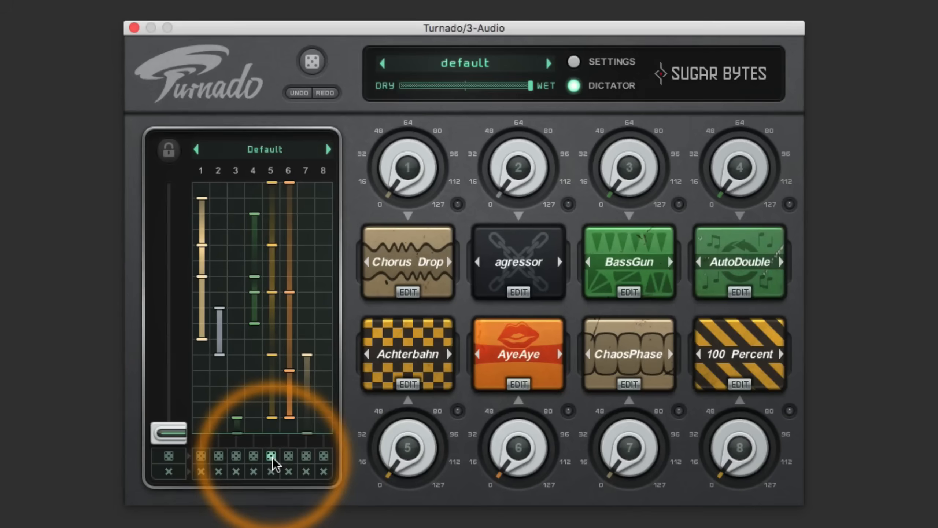
{"action": "left_click", "coordinate": [271, 457]}
{"action": "left_click", "coordinate": [307, 457]}
{"action": "left_click", "coordinate": [218, 457]}
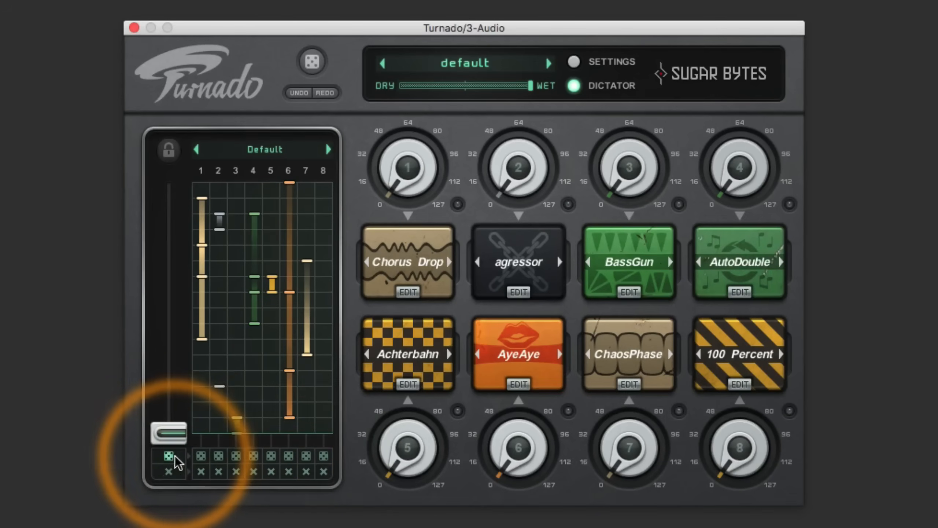
- Randomize the curves and effects, re-randomize the curves of slots 2 to 8 individually, and audition with the Dictator fader, returning it to minimum
{"action": "left_click", "coordinate": [176, 462]}
{"action": "left_click", "coordinate": [313, 62]}
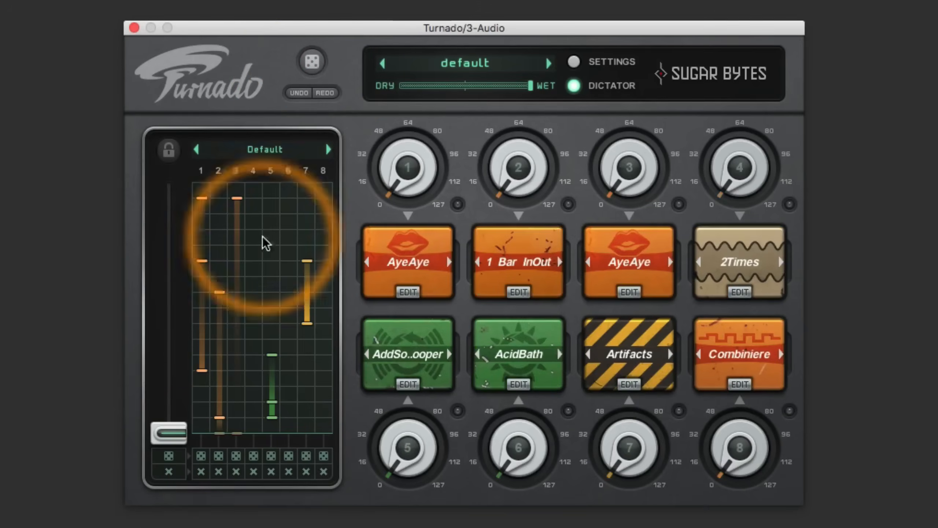
{"action": "left_click", "coordinate": [253, 457]}
{"action": "left_click", "coordinate": [273, 457]}
{"action": "left_click", "coordinate": [306, 457]}
{"action": "left_click", "coordinate": [324, 456]}
{"action": "left_click", "coordinate": [289, 457]}
{"action": "left_click", "coordinate": [272, 457]}
{"action": "left_click", "coordinate": [237, 457]}
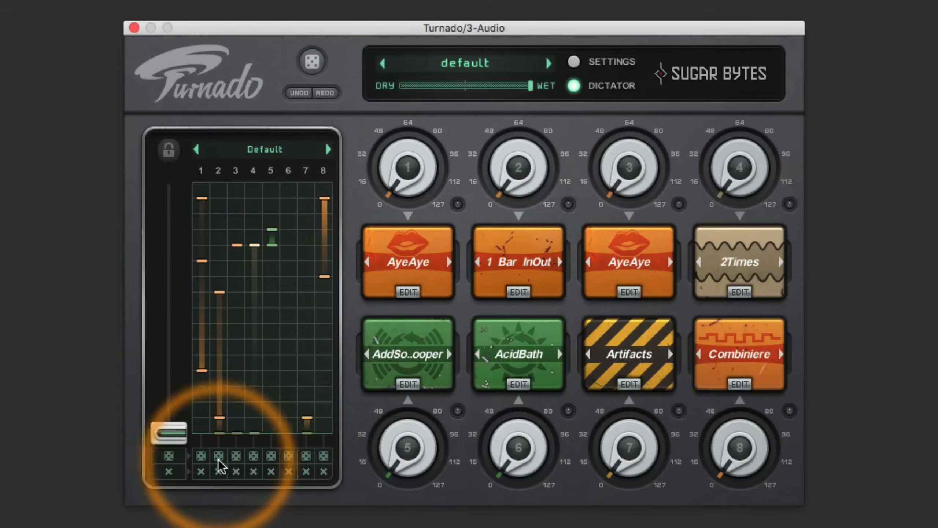
{"action": "left_click", "coordinate": [218, 459]}
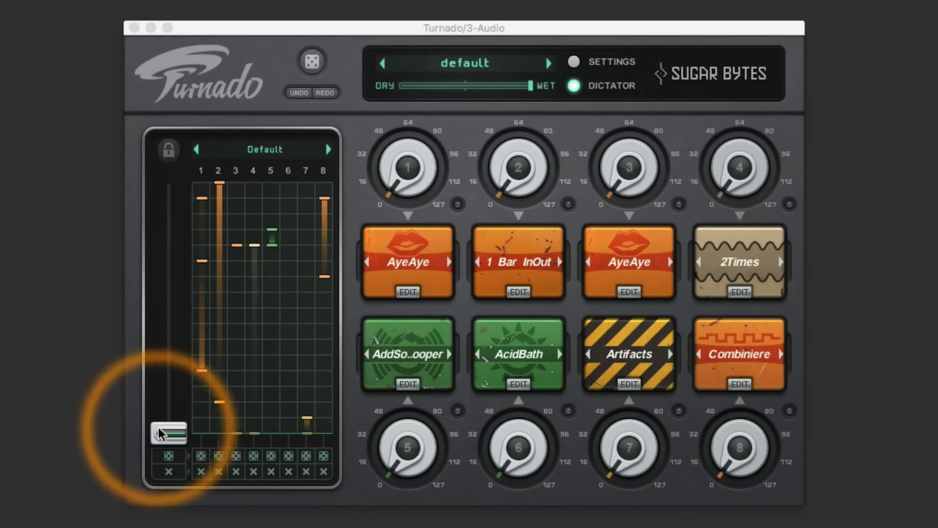
{"action": "mouse_move", "coordinate": [161, 434]}
{"action": "left_mouse_down"}
{"action": "mouse_move", "coordinate": [158, 205]}
{"action": "mouse_move", "coordinate": [154, 257]}
{"action": "mouse_move", "coordinate": [143, 200]}
{"action": "mouse_move", "coordinate": [116, 268]}
{"action": "mouse_move", "coordinate": [122, 180]}
{"action": "mouse_move", "coordinate": [94, 286]}
{"action": "mouse_move", "coordinate": [94, 360]}
{"action": "mouse_move", "coordinate": [85, 325]}
{"action": "mouse_move", "coordinate": [85, 353]}
{"action": "mouse_move", "coordinate": [81, 315]}
{"action": "mouse_move", "coordinate": [82, 335]}
{"action": "mouse_move", "coordinate": [164, 450]}
{"action": "left_mouse_up"}
- Generate new random sets of eight effects several times and randomize all Dictator curves twice
{"action": "left_click", "coordinate": [312, 62]}
{"action": "left_click", "coordinate": [312, 62]}
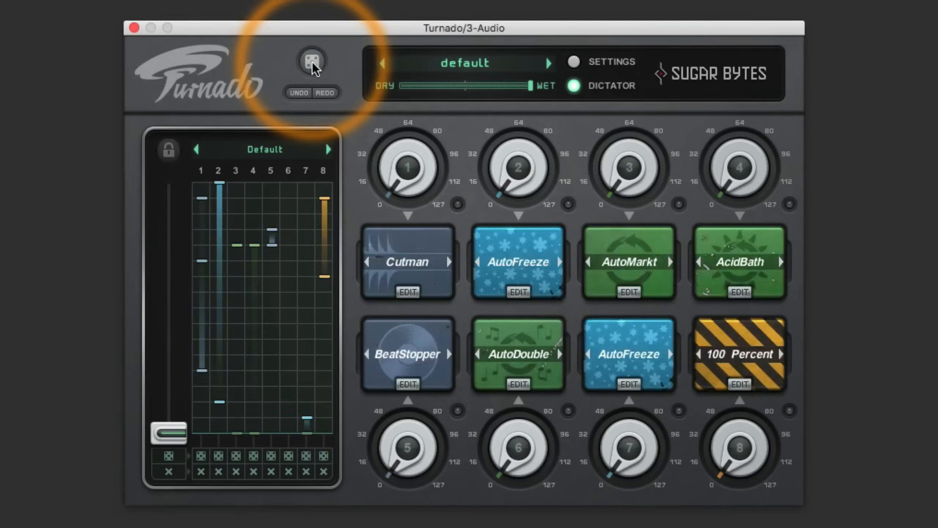
{"action": "left_click", "coordinate": [312, 61]}
{"action": "left_click", "coordinate": [313, 61]}
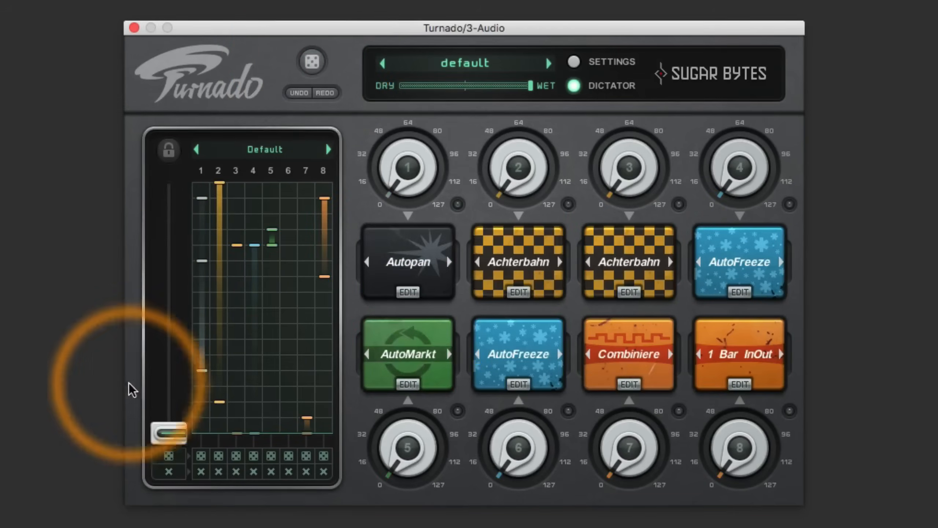
{"action": "left_click", "coordinate": [169, 458]}
{"action": "left_click", "coordinate": [168, 458]}
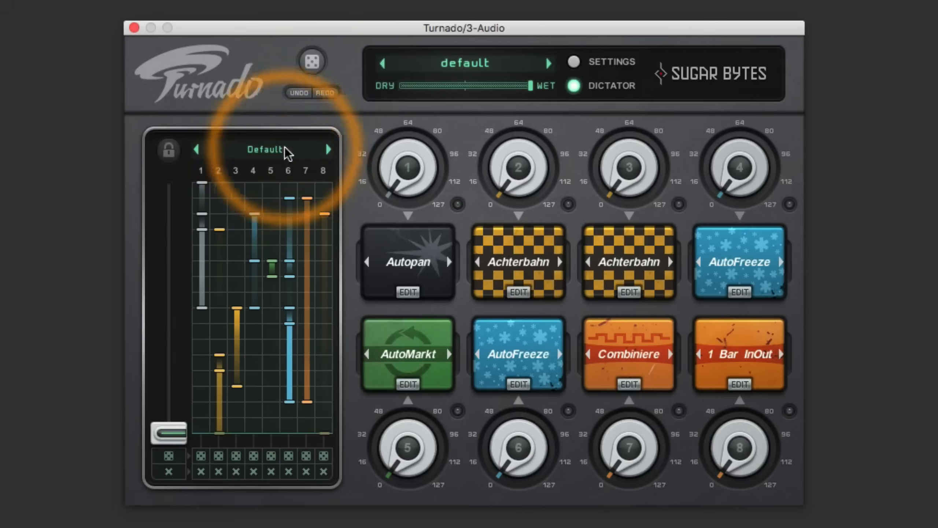
- Randomize the effects and Dictator curves twice more, and audition the result with the master fader, returning it to minimum
{"action": "left_click", "coordinate": [312, 61]}
{"action": "left_click", "coordinate": [313, 62]}
{"action": "left_click", "coordinate": [171, 457]}
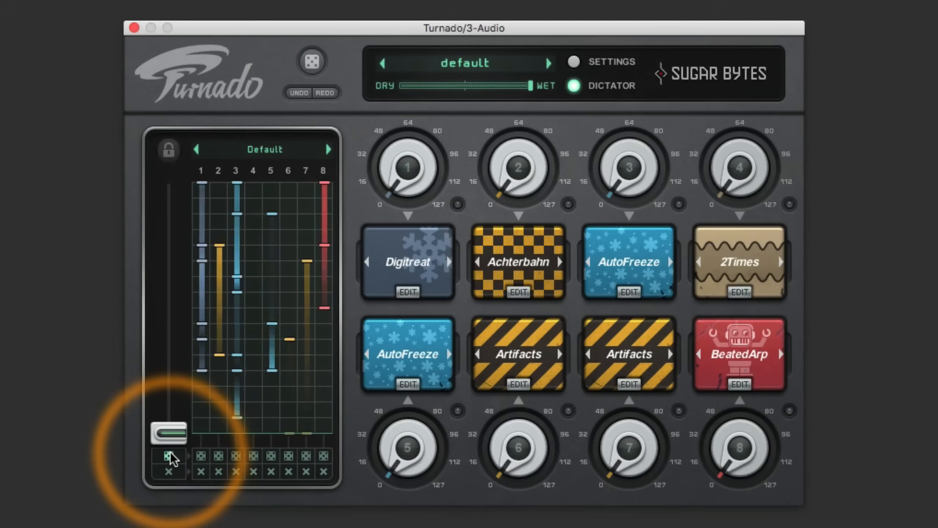
{"action": "left_click", "coordinate": [170, 457]}
{"action": "left_click_drag", "start_coordinate": [169, 432], "coordinate": [181, 476]}
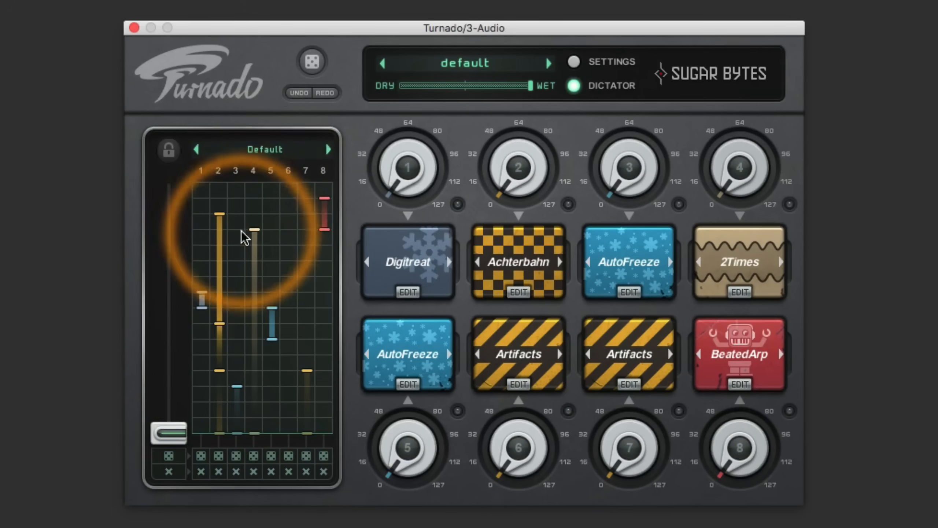
- Switch off the Dictator view and load the Pitch Delay effect into slot 1
{"action": "left_click", "coordinate": [573, 86]}
{"action": "left_click", "coordinate": [12, 349]}
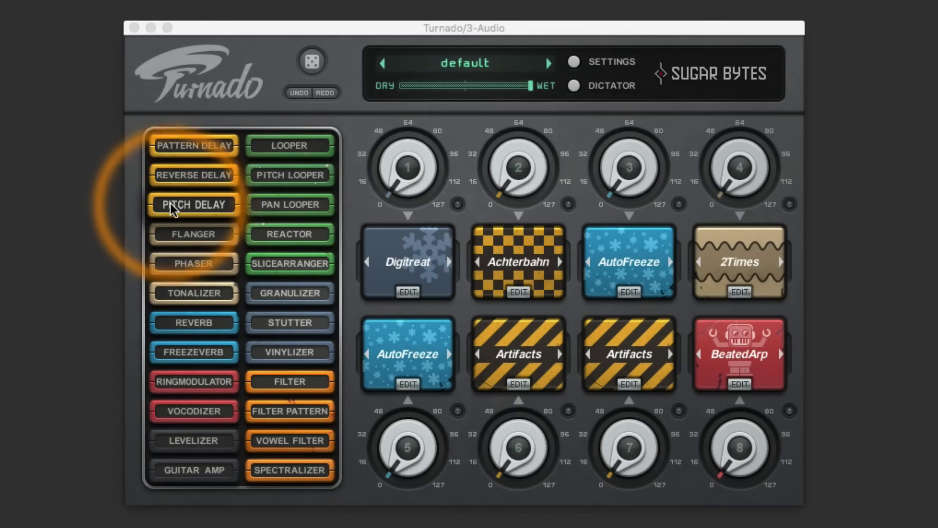
{"action": "left_click_drag", "start_coordinate": [172, 209], "coordinate": [381, 260]}
- Look through the Pitch Delay preset list in slot 1 and close it without choosing another preset
{"action": "left_click", "coordinate": [409, 263]}
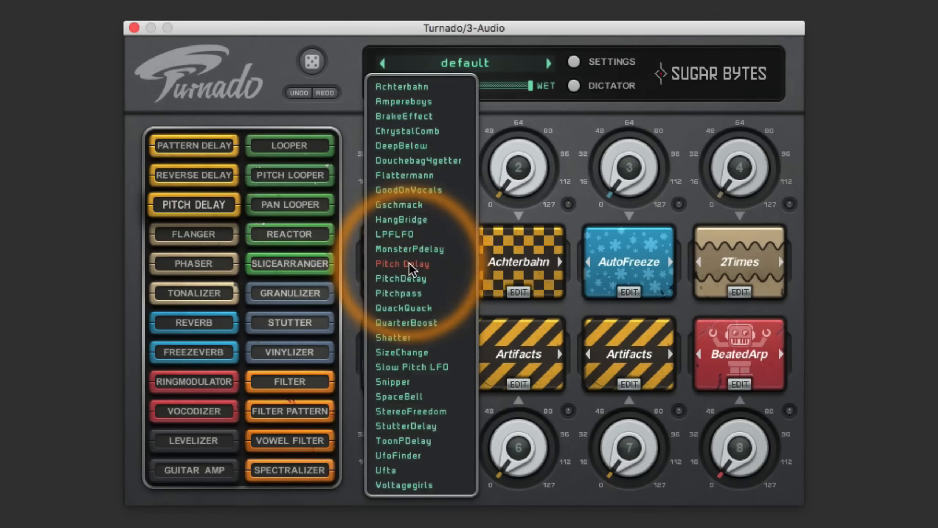
{"action": "left_click", "coordinate": [350, 194]}
{"action": "left_click", "coordinate": [396, 262]}
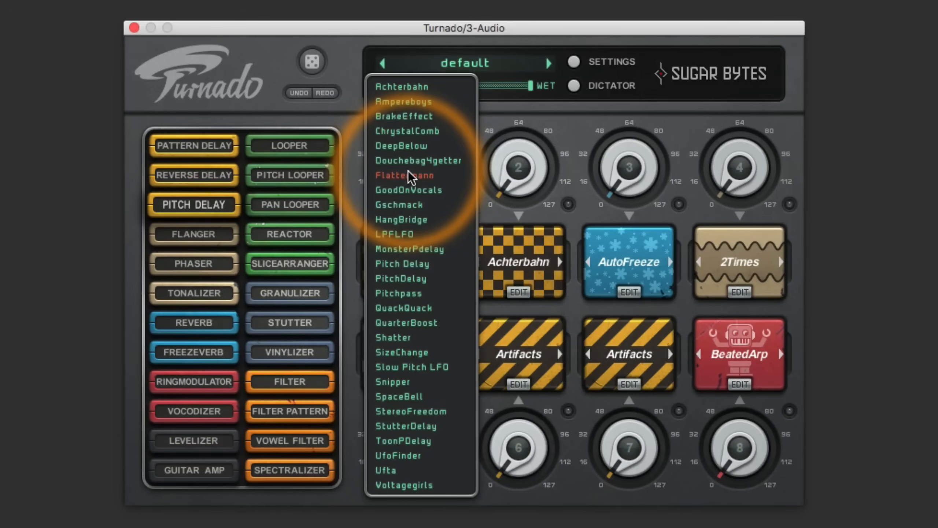
{"action": "left_click", "coordinate": [346, 126]}
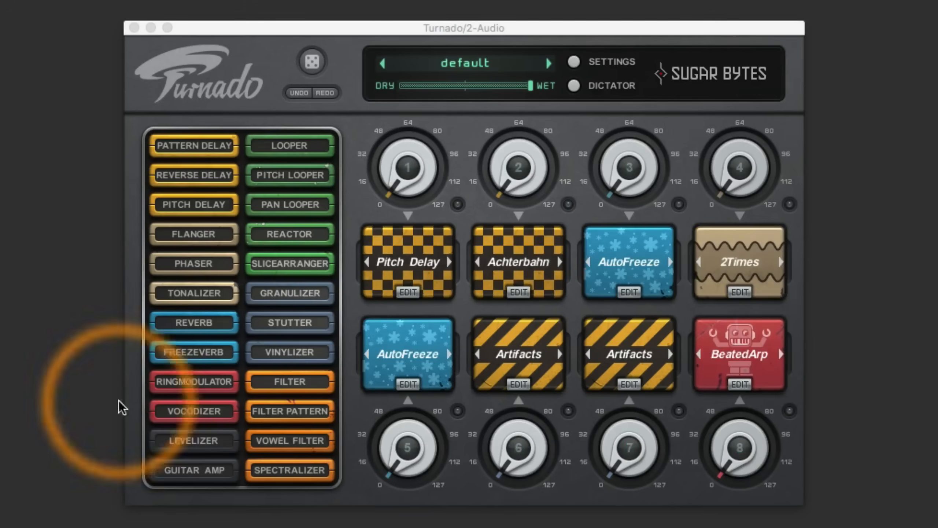
- Raise slot 1's main knob to about 110, and on its edit page set the pitch mode to Pitch at 12.00
{"action": "left_click_drag", "start_coordinate": [387, 199], "coordinate": [429, 29]}
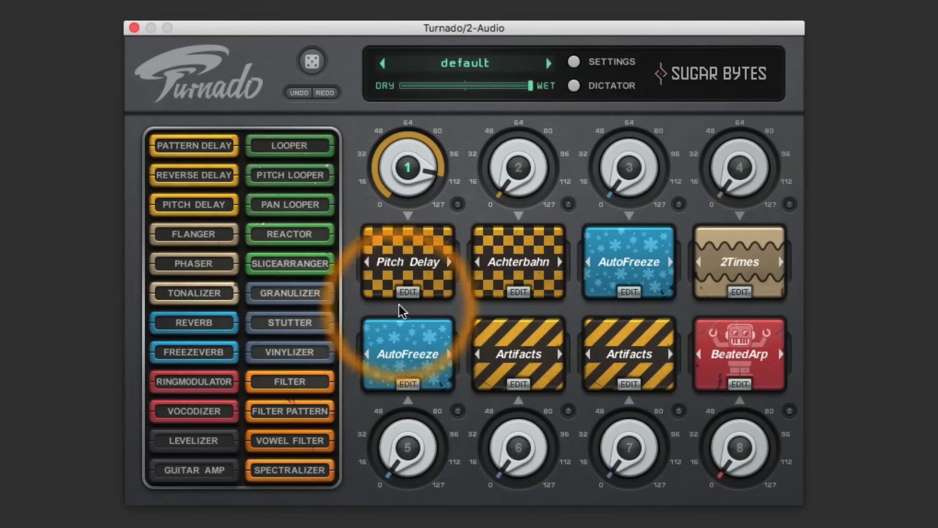
{"action": "left_click", "coordinate": [406, 293]}
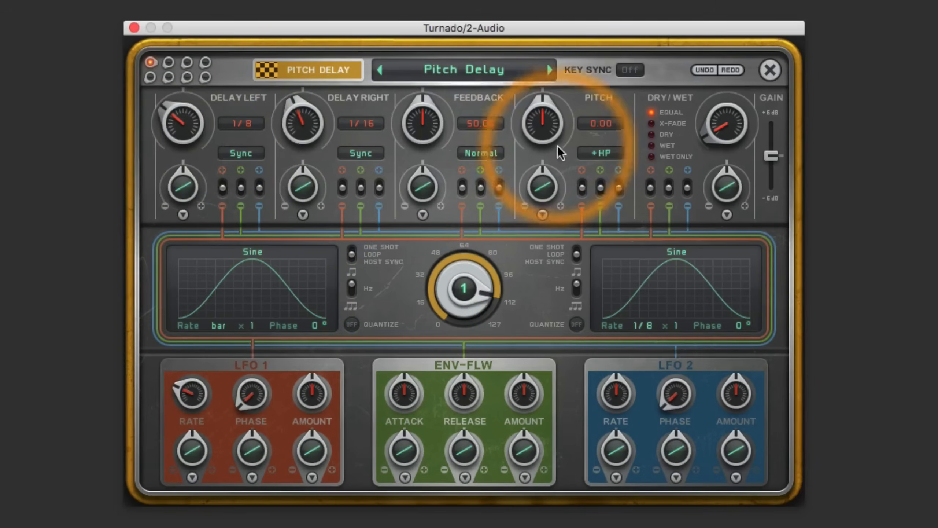
{"action": "left_click", "coordinate": [602, 153]}
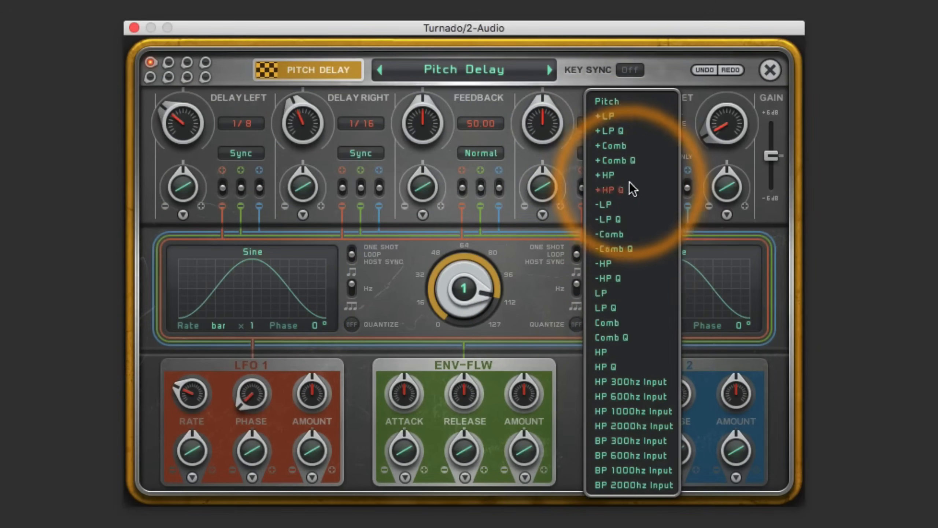
{"action": "left_click", "coordinate": [526, 158]}
{"action": "left_click", "coordinate": [606, 153]}
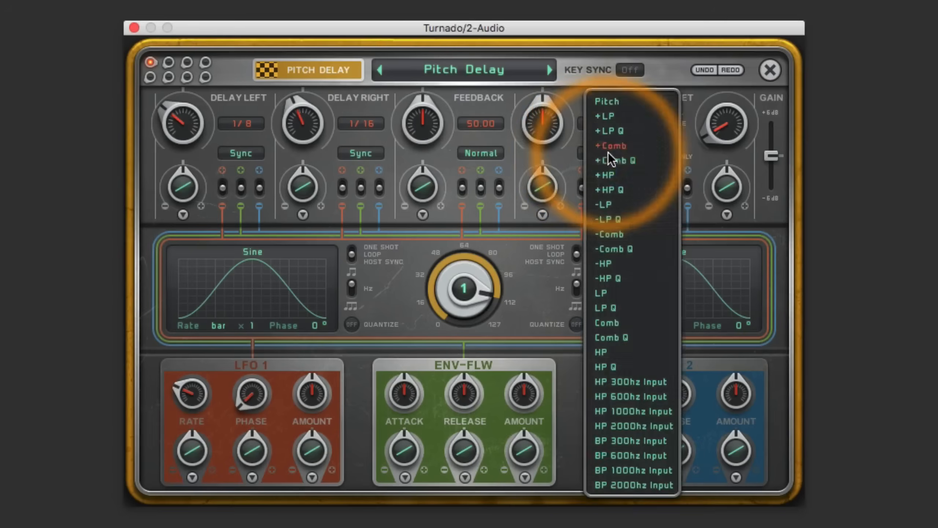
{"action": "left_click", "coordinate": [615, 101]}
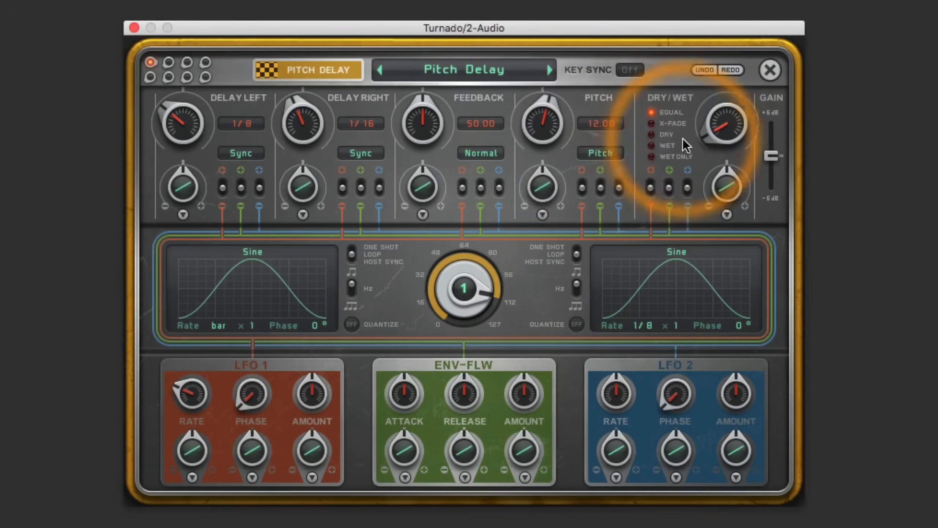
- Set the Pitch Delay's dry/wet slightly above centre, feedback to 87.00, pitch to 52.00, and both delay times to 1/16
{"action": "left_click_drag", "start_coordinate": [713, 132], "coordinate": [714, 91]}
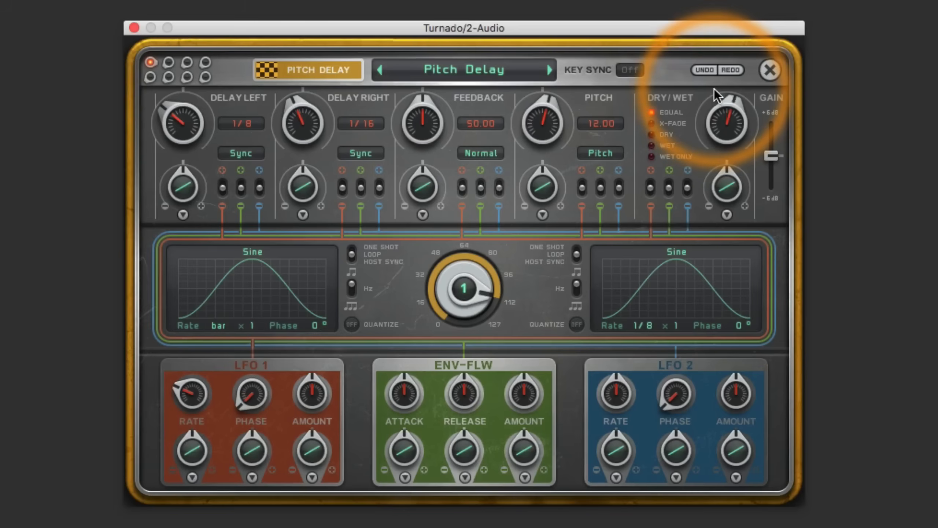
{"action": "left_click_drag", "start_coordinate": [421, 145], "coordinate": [420, 126]}
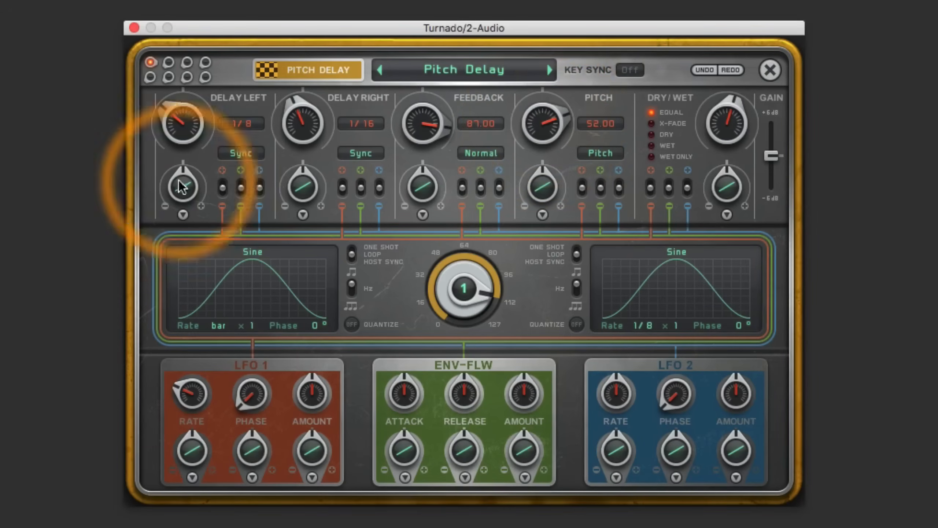
{"action": "left_click_drag", "start_coordinate": [181, 135], "coordinate": [188, 81]}
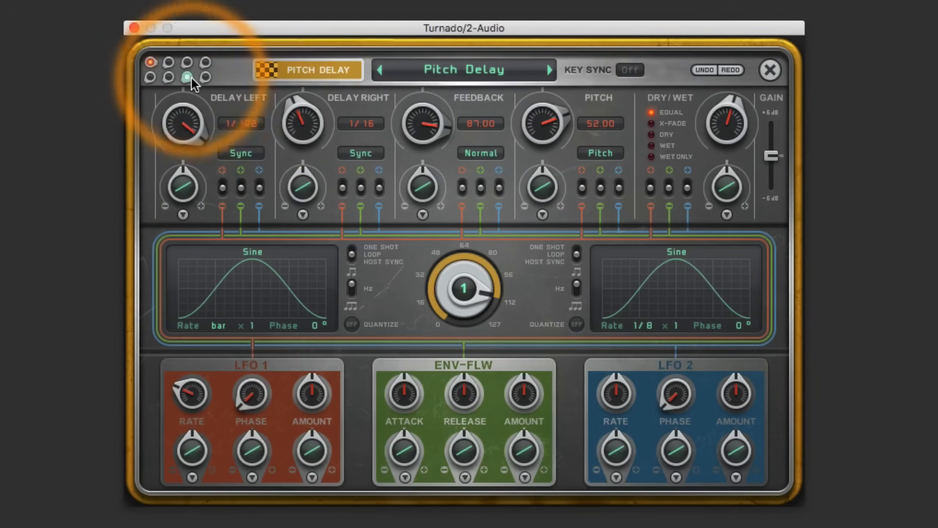
{"action": "left_click", "coordinate": [309, 72]}
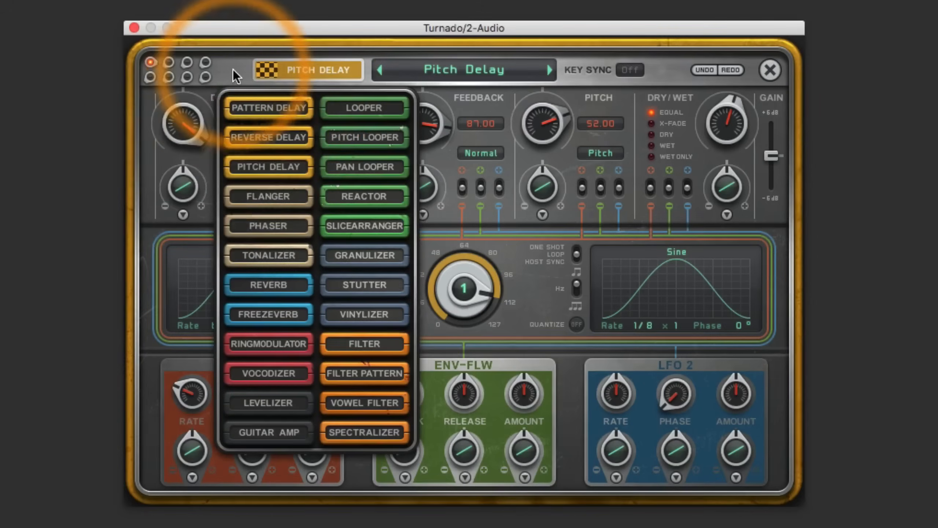
{"action": "left_click", "coordinate": [233, 69]}
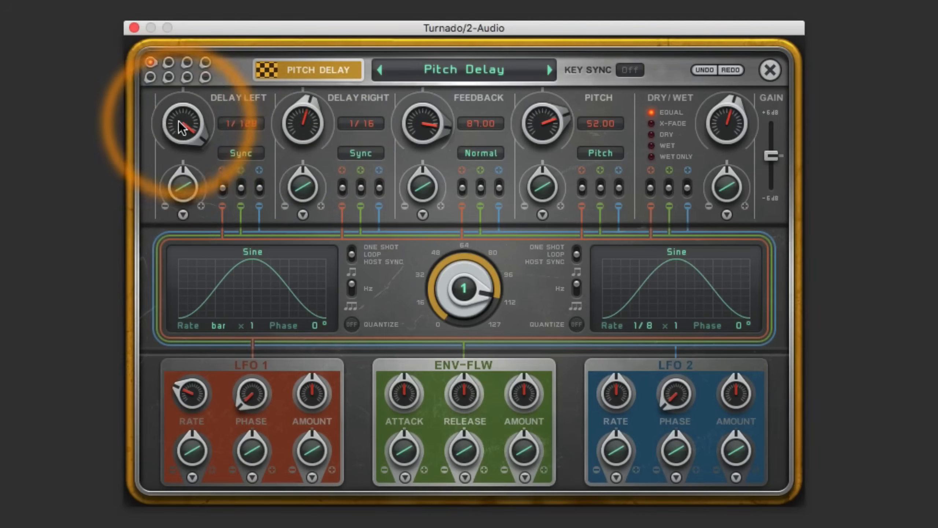
{"action": "left_click_drag", "start_coordinate": [179, 121], "coordinate": [177, 163]}
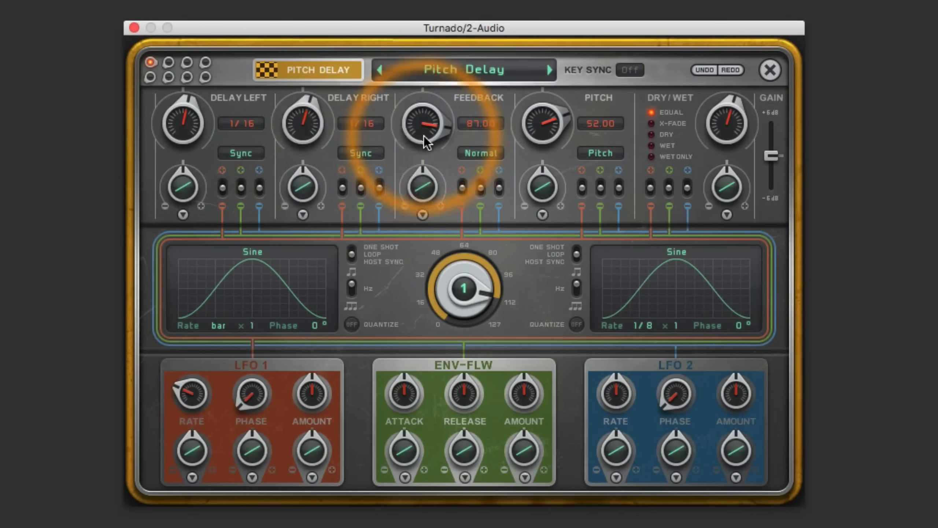
- Set the Pitch Delay's feedback to 100.00 and pitch to 14.00, trying the 1/16 feedback mode before restoring Normal
{"action": "left_click_drag", "start_coordinate": [425, 137], "coordinate": [429, 108]}
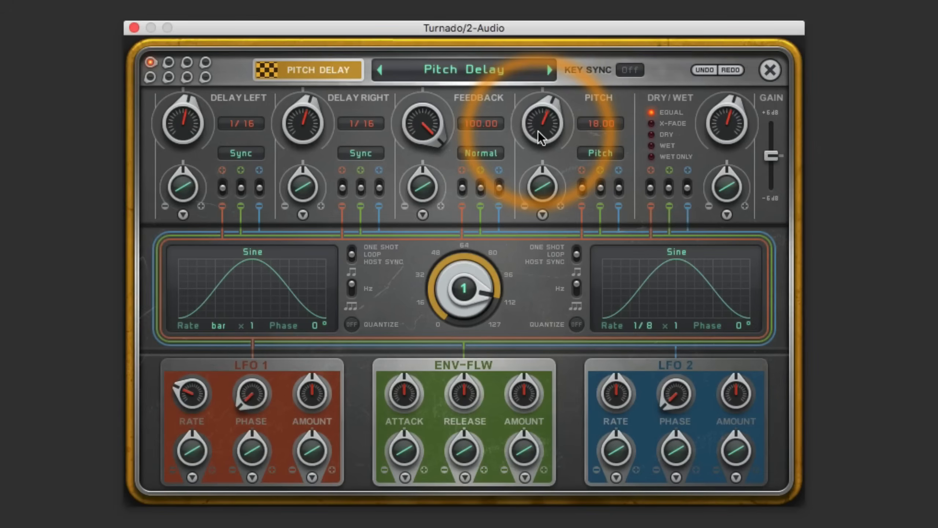
{"action": "left_click", "coordinate": [475, 152]}
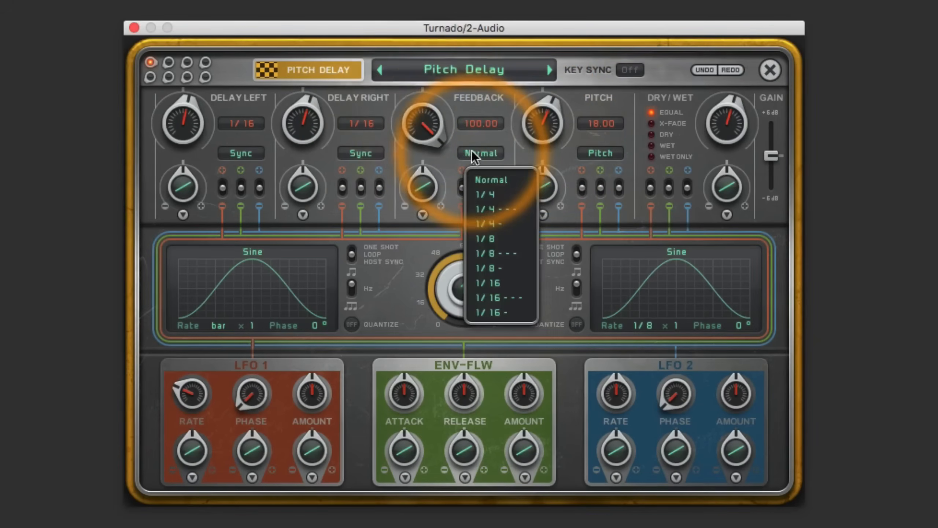
{"action": "left_click", "coordinate": [480, 283]}
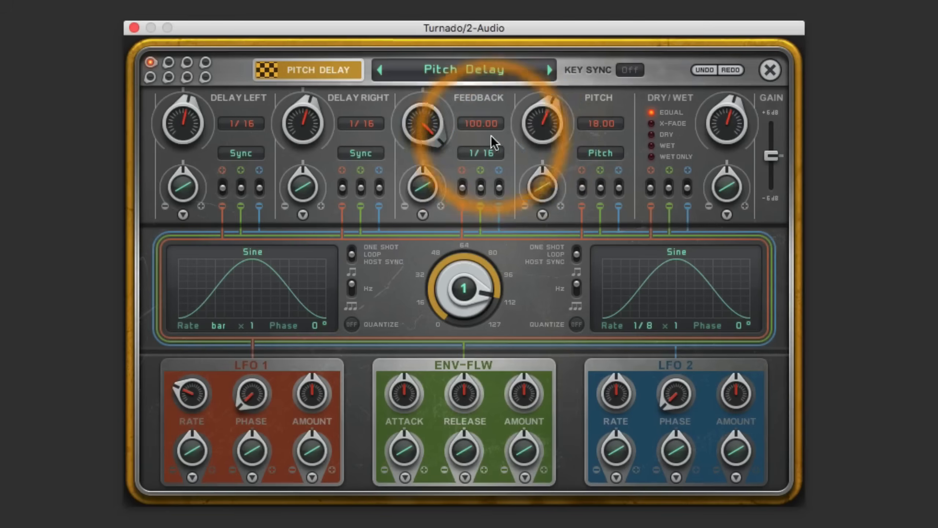
{"action": "left_click", "coordinate": [474, 153]}
{"action": "left_click", "coordinate": [472, 181]}
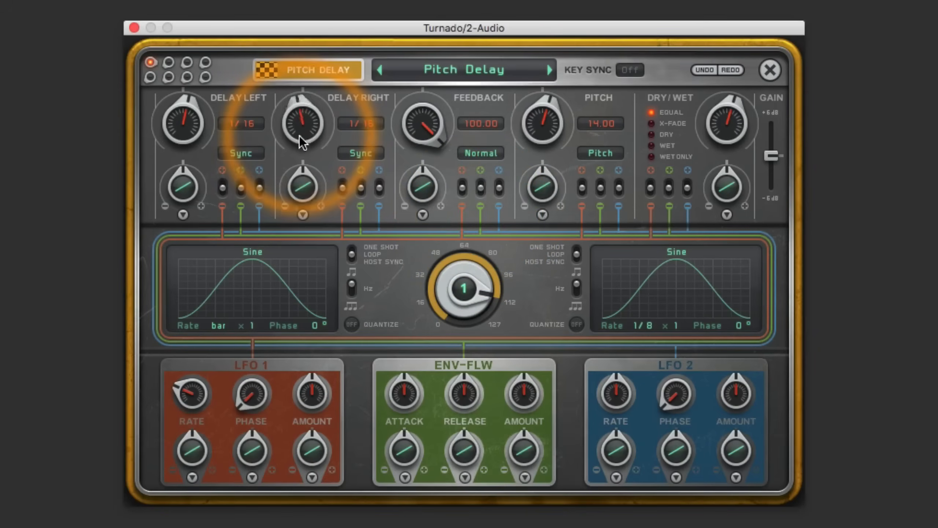
- Switch both Pitch Delay times to Free mode and set the left to 55.00 ms and the right to 64.00 ms
{"action": "left_click_drag", "start_coordinate": [299, 136], "coordinate": [298, 146]}
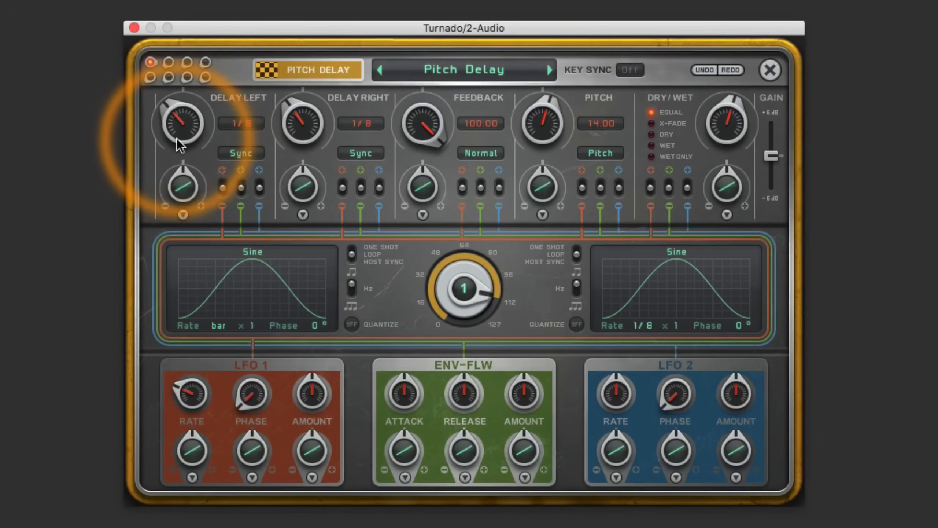
{"action": "left_click", "coordinate": [351, 152]}
{"action": "left_click", "coordinate": [353, 208]}
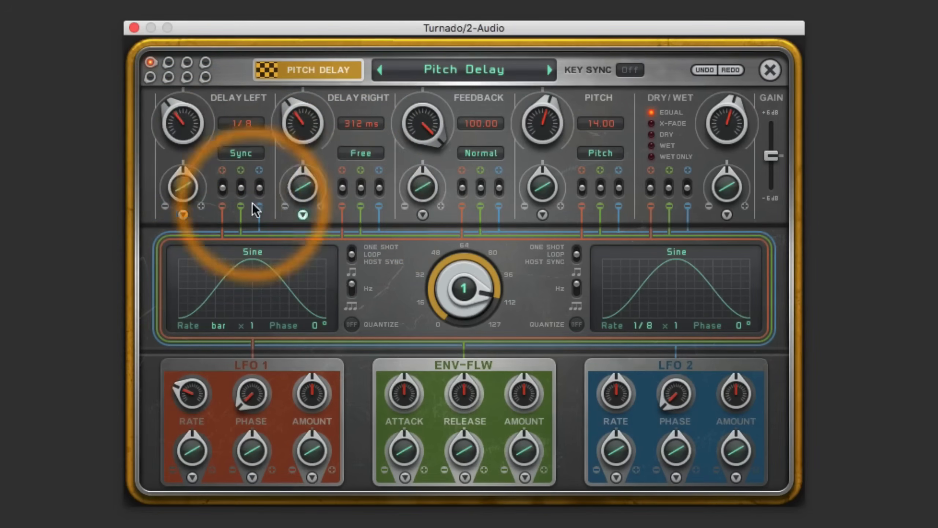
{"action": "left_click", "coordinate": [241, 153]}
{"action": "left_click", "coordinate": [240, 209]}
{"action": "left_click_drag", "start_coordinate": [174, 113], "coordinate": [193, 77]}
{"action": "left_click_drag", "start_coordinate": [306, 138], "coordinate": [303, 72]}
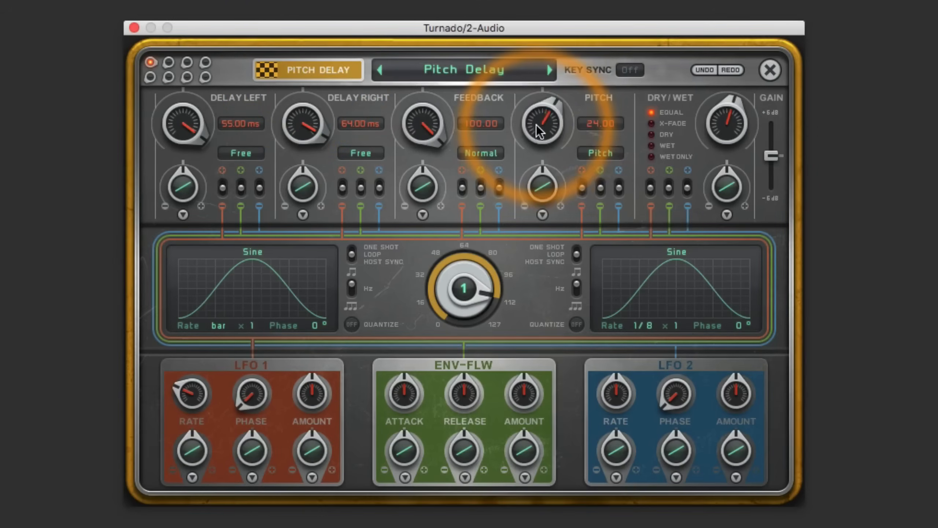
- Set the Pitch Delay's pitch to 26.00 and dry/wet to fully wet, and leave its edit page
{"action": "left_click_drag", "start_coordinate": [536, 125], "coordinate": [537, 129]}
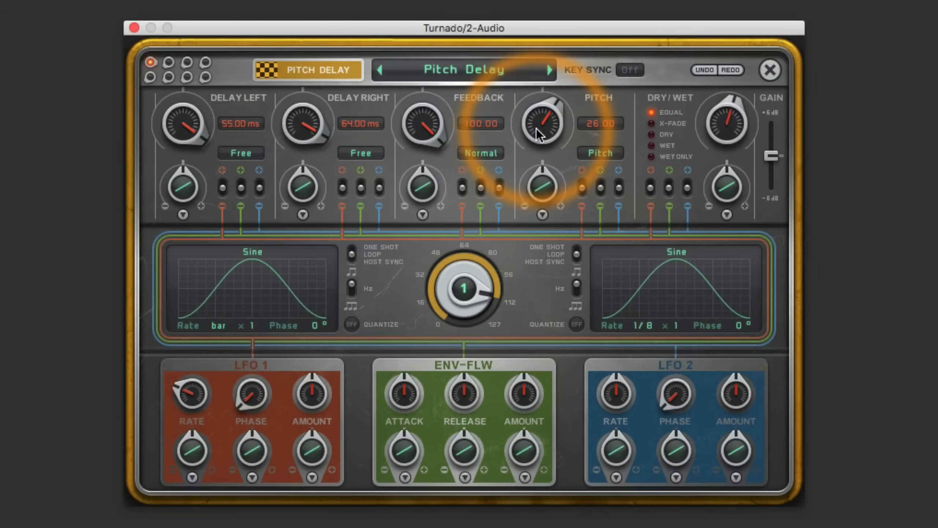
{"action": "left_click_drag", "start_coordinate": [719, 140], "coordinate": [767, 2]}
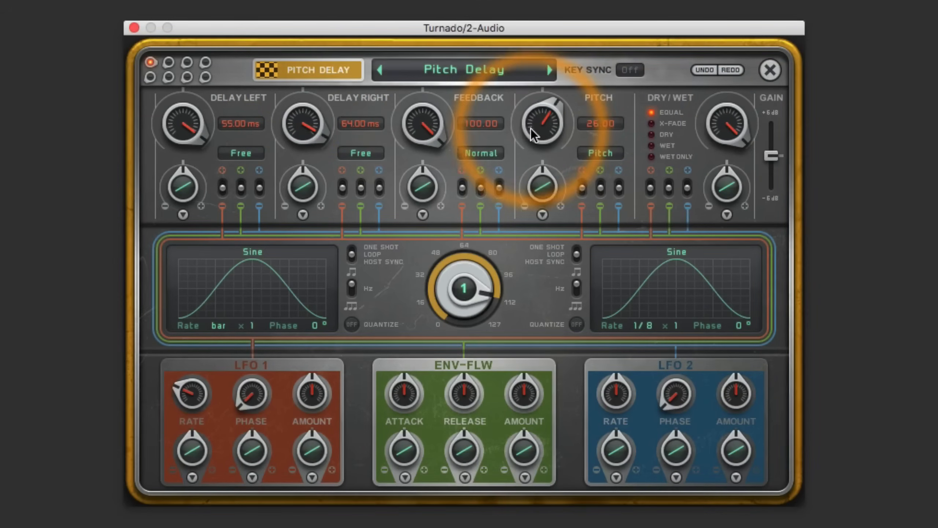
{"action": "left_click", "coordinate": [770, 71]}
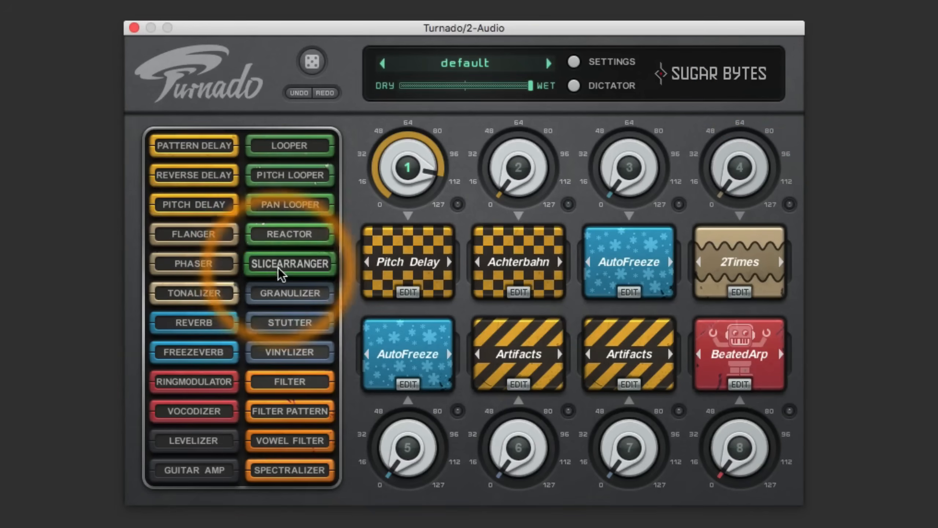
- Load Slicearranger into slot 2, set its pattern mode to ReRecord, and raise its main knob to maximum before leaving the edit page
{"action": "left_click_drag", "start_coordinate": [281, 273], "coordinate": [496, 274]}
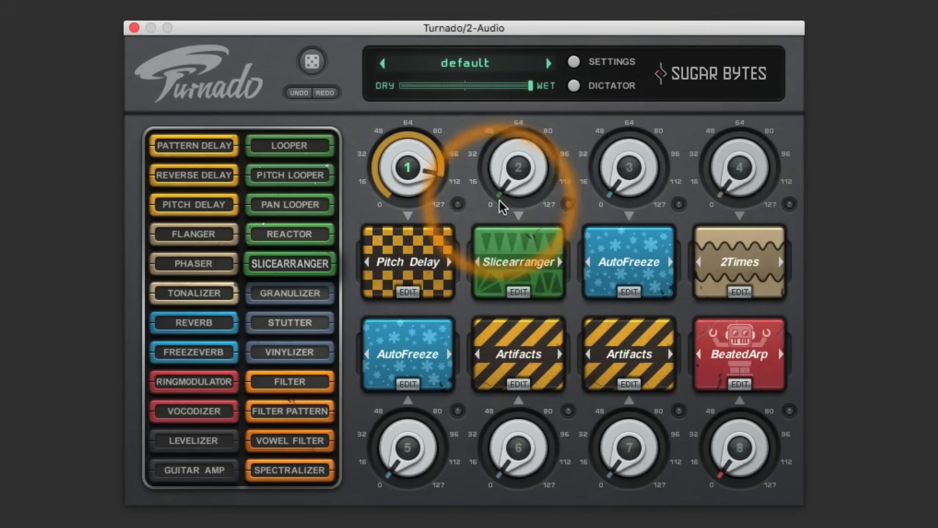
{"action": "left_click", "coordinate": [519, 292]}
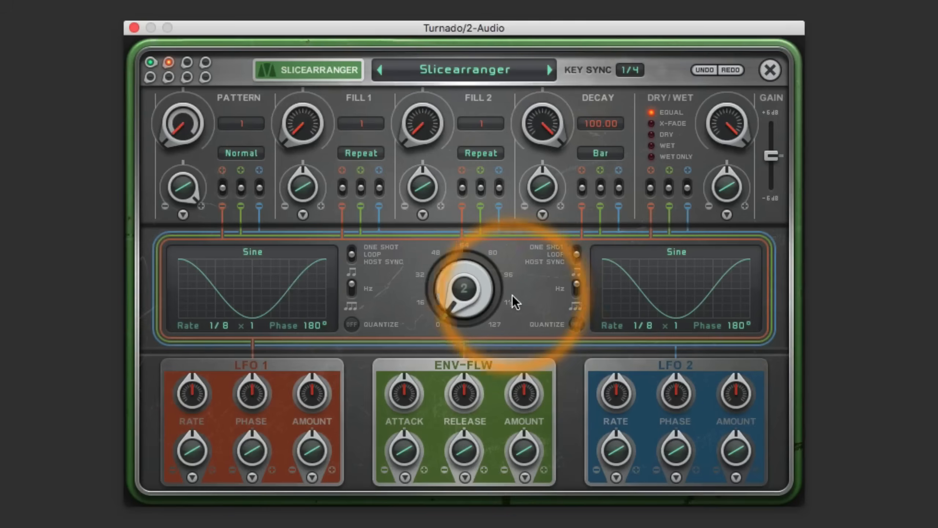
{"action": "left_click", "coordinate": [243, 158]}
{"action": "left_click", "coordinate": [242, 285]}
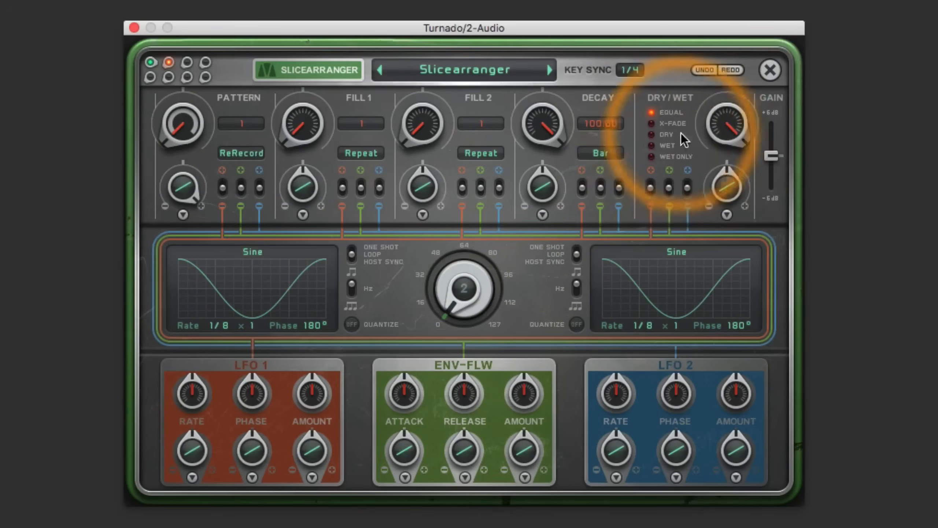
{"action": "left_click_drag", "start_coordinate": [495, 285], "coordinate": [470, 259]}
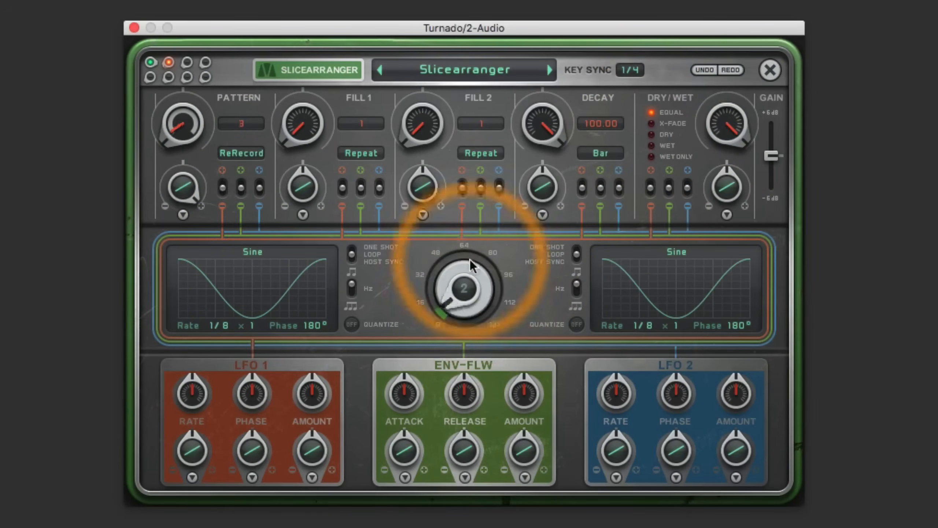
{"action": "left_click", "coordinate": [771, 72]}
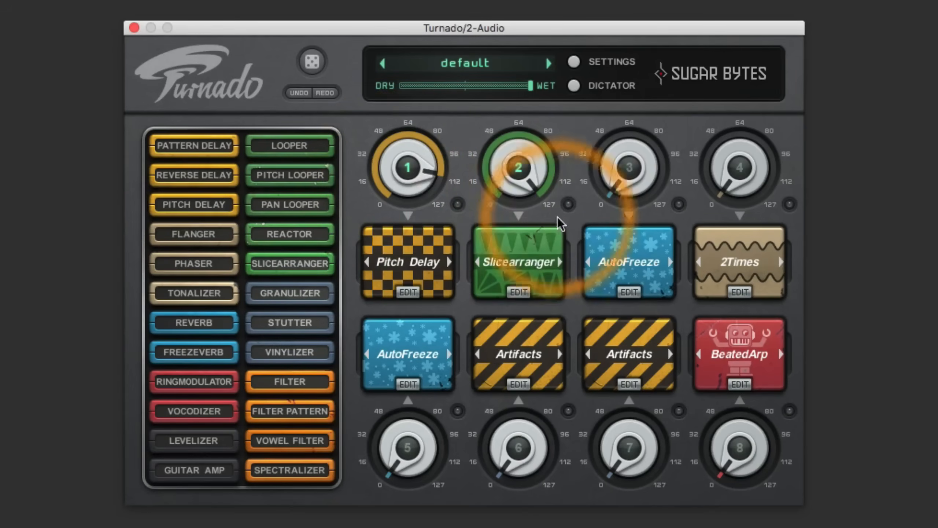
- Audition AutoFreeze with slot 3's main knob, and return the main knobs of slots 1, 2 and 3 to 0
{"action": "left_click_drag", "start_coordinate": [629, 168], "coordinate": [639, 24]}
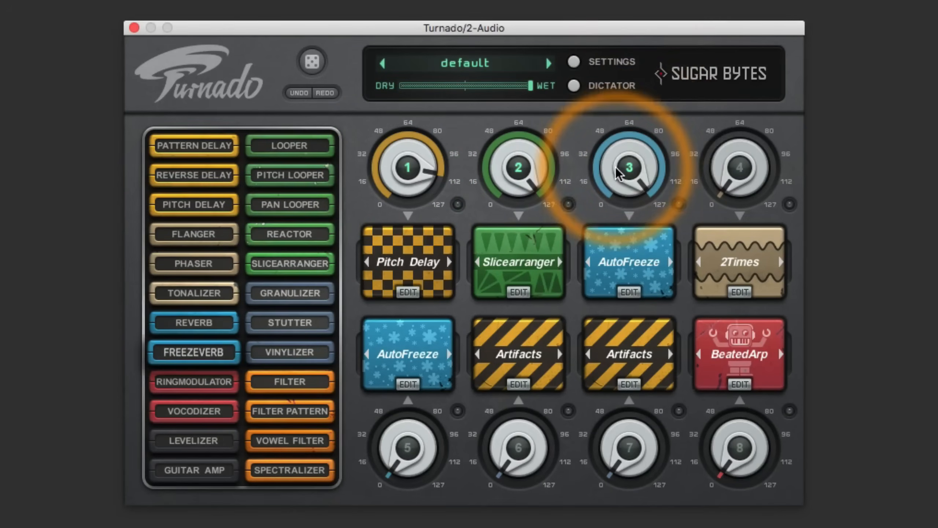
{"action": "left_click_drag", "start_coordinate": [621, 137], "coordinate": [601, 223]}
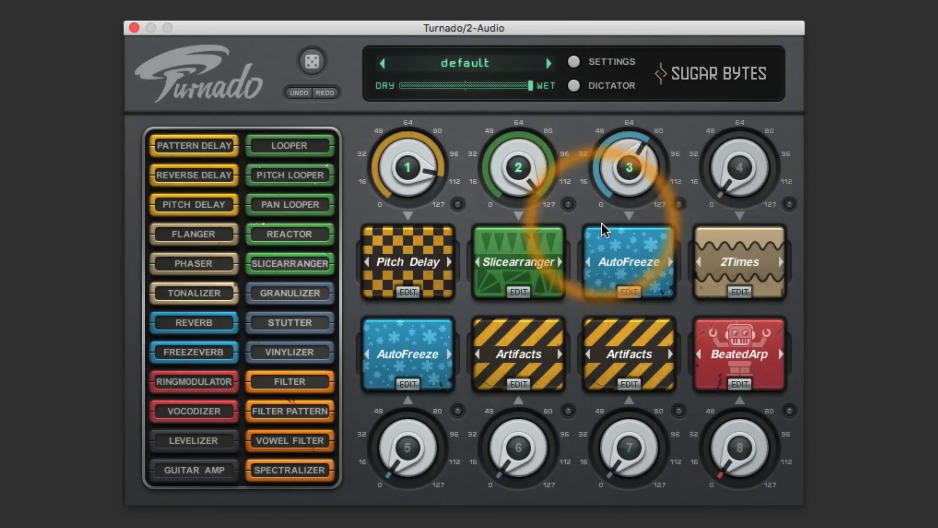
{"action": "left_click", "coordinate": [520, 293]}
{"action": "left_click_drag", "start_coordinate": [453, 296], "coordinate": [454, 514]}
{"action": "left_click", "coordinate": [770, 70]}
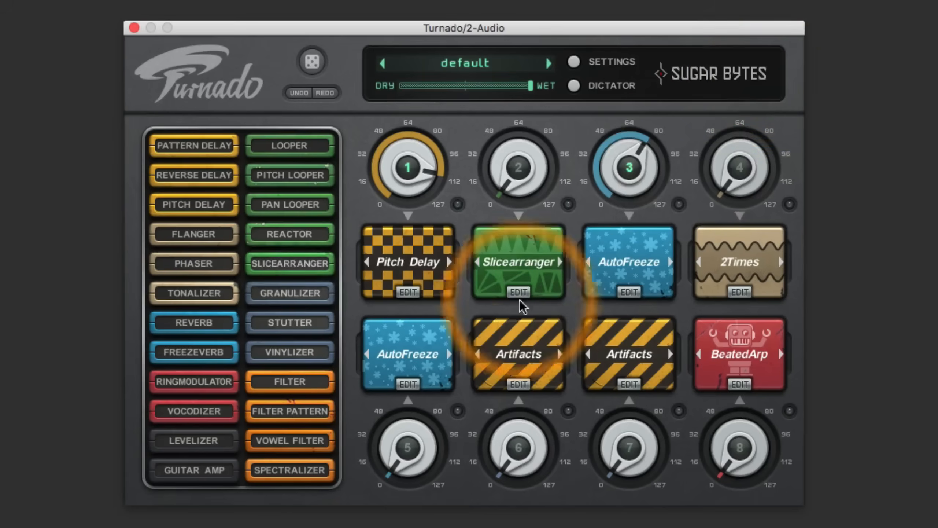
{"action": "left_click_drag", "start_coordinate": [386, 229], "coordinate": [388, 495]}
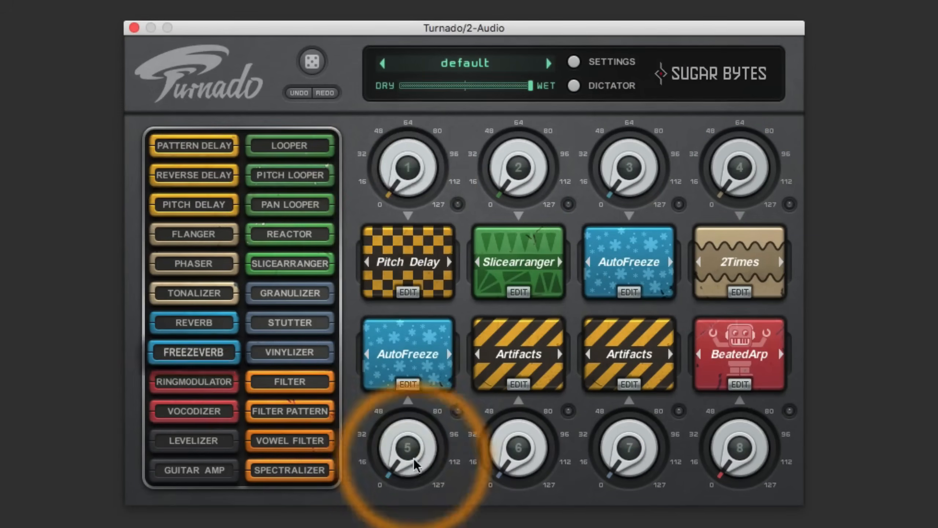
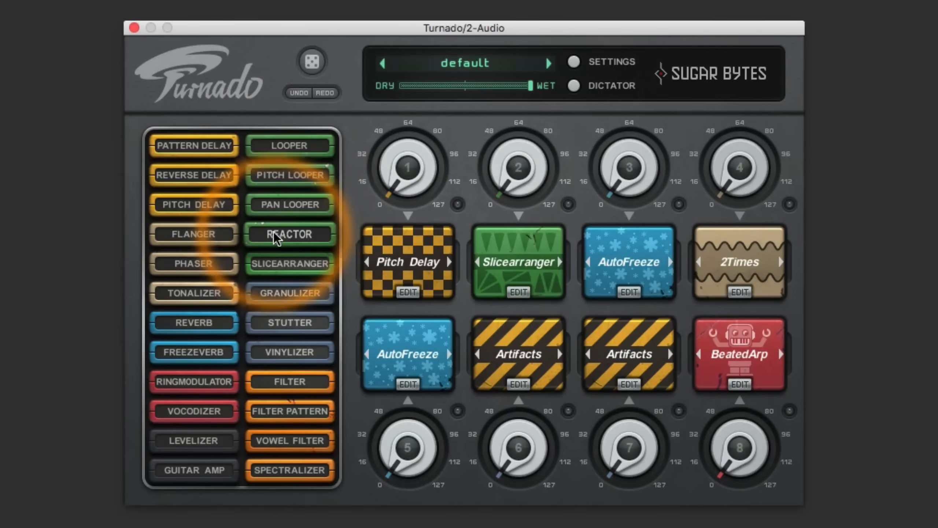
- Load the Reactor effect into slot 3 and reset its pitch to 0.00 on the edit page
{"action": "left_click_drag", "start_coordinate": [273, 235], "coordinate": [614, 265]}
{"action": "left_click", "coordinate": [629, 292]}
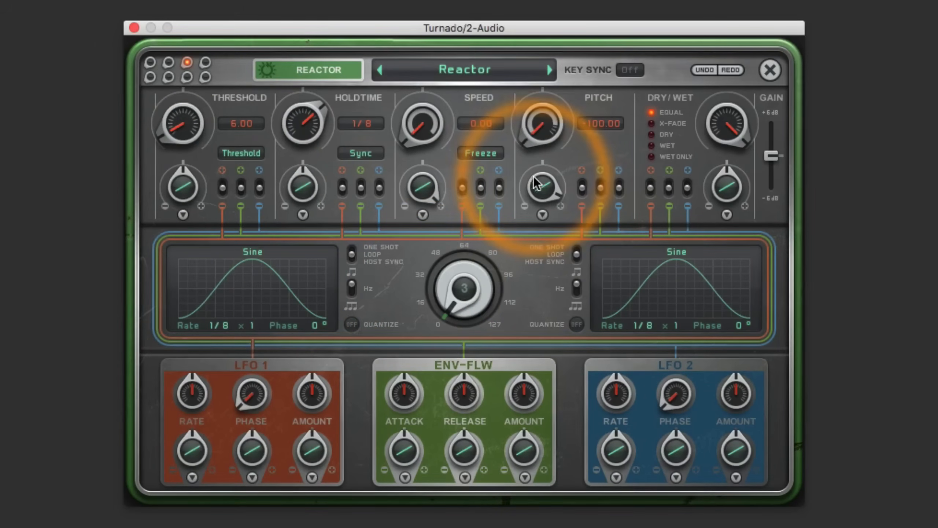
{"action": "left_click_drag", "start_coordinate": [543, 127], "coordinate": [537, 97]}
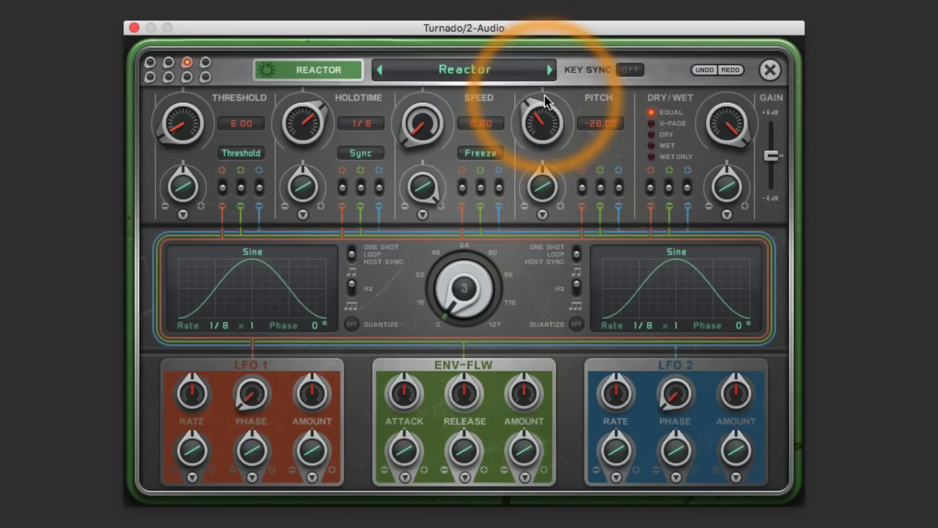
{"action": "double_click", "coordinate": [545, 123]}
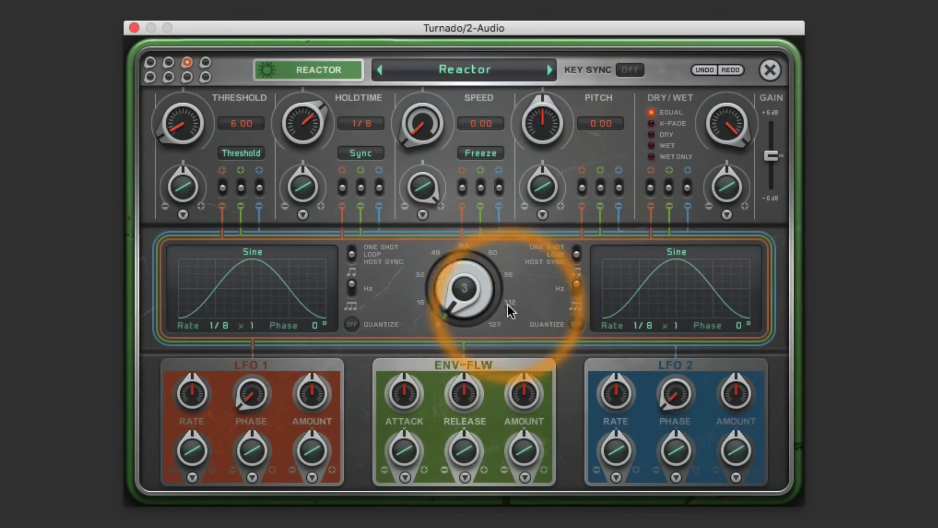
- Audition Reactor at about 80 on its main knob while sweeping the threshold from 100.00 to 10.00, and return the main knob to 0
{"action": "left_click_drag", "start_coordinate": [507, 306], "coordinate": [476, 179]}
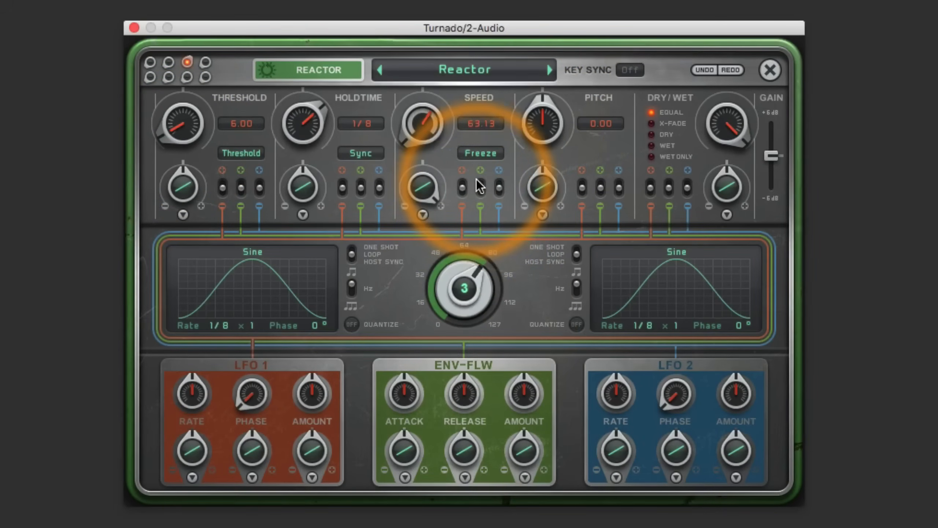
{"action": "left_click_drag", "start_coordinate": [177, 122], "coordinate": [206, 35]}
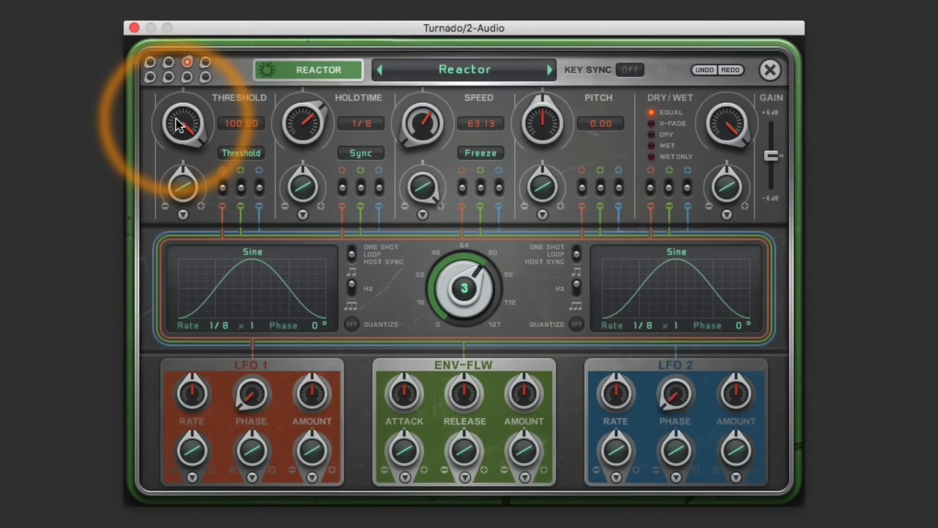
{"action": "left_click_drag", "start_coordinate": [176, 125], "coordinate": [177, 180]}
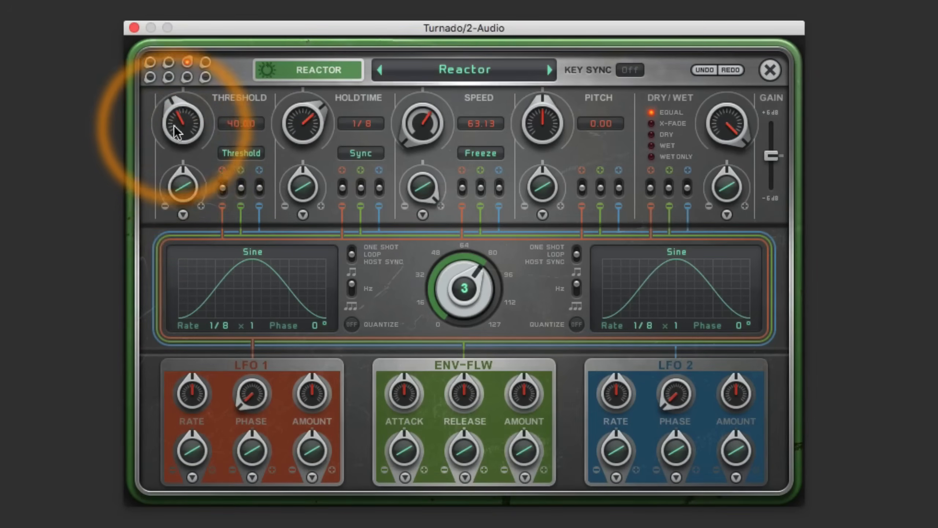
{"action": "left_click_drag", "start_coordinate": [174, 126], "coordinate": [181, 152]}
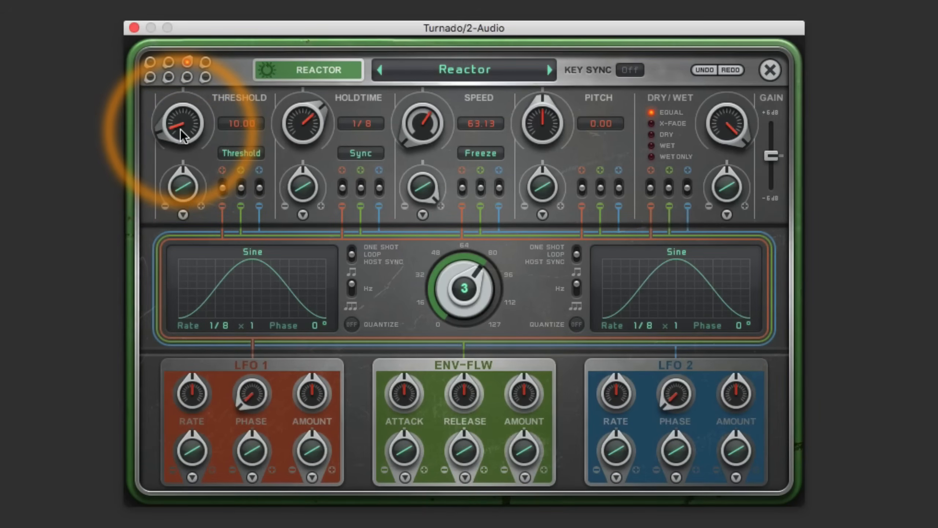
{"action": "left_click_drag", "start_coordinate": [466, 273], "coordinate": [404, 511]}
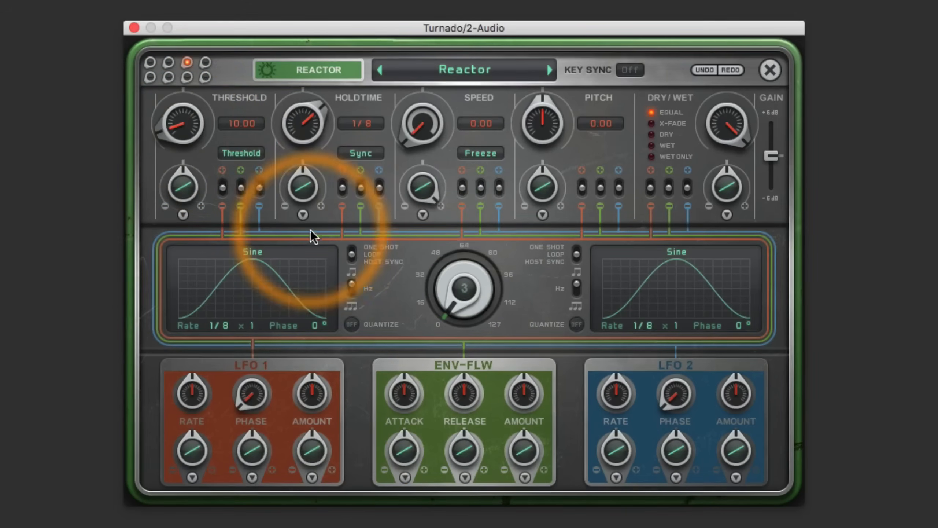
- Set the Reactor's threshold to 24.00 and raise its main knob nearly to maximum
{"action": "left_click_drag", "start_coordinate": [170, 133], "coordinate": [174, 124]}
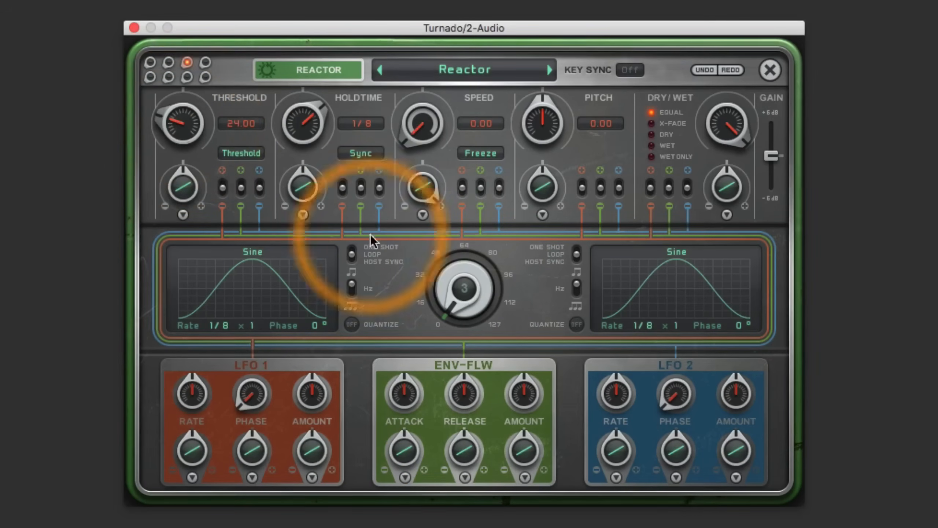
{"action": "left_click_drag", "start_coordinate": [465, 305], "coordinate": [489, 121]}
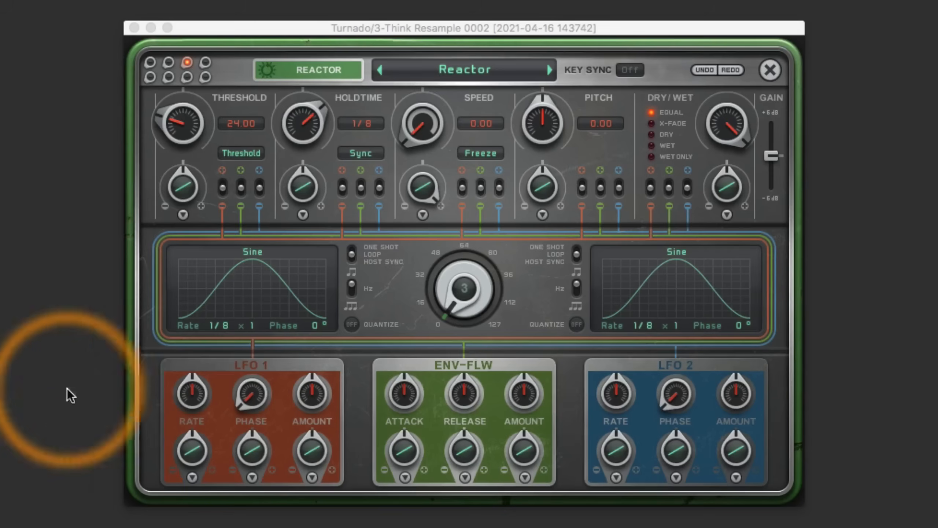
{"action": "left_click_drag", "start_coordinate": [461, 304], "coordinate": [495, 90]}
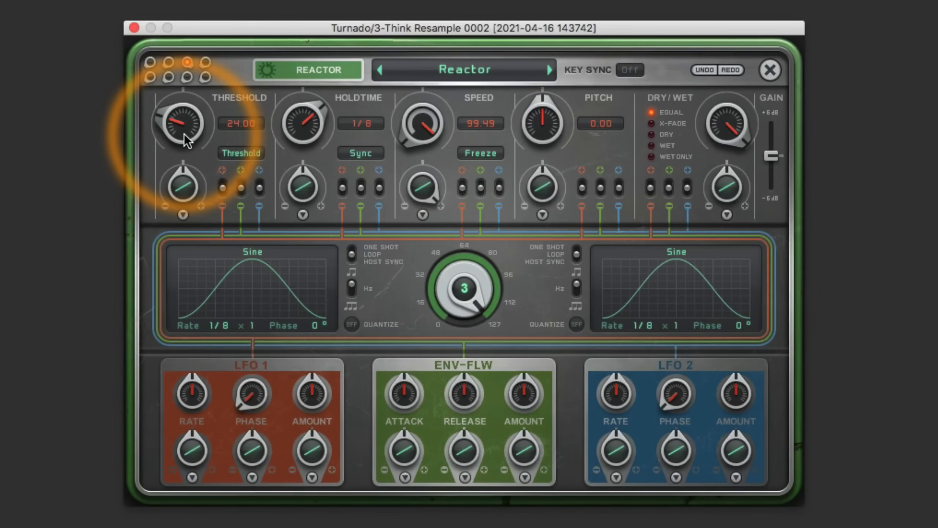
- Try the Reactor's Reverb mode with intensity at 100.00, and switch the mode to Looper
{"action": "left_click", "coordinate": [476, 151]}
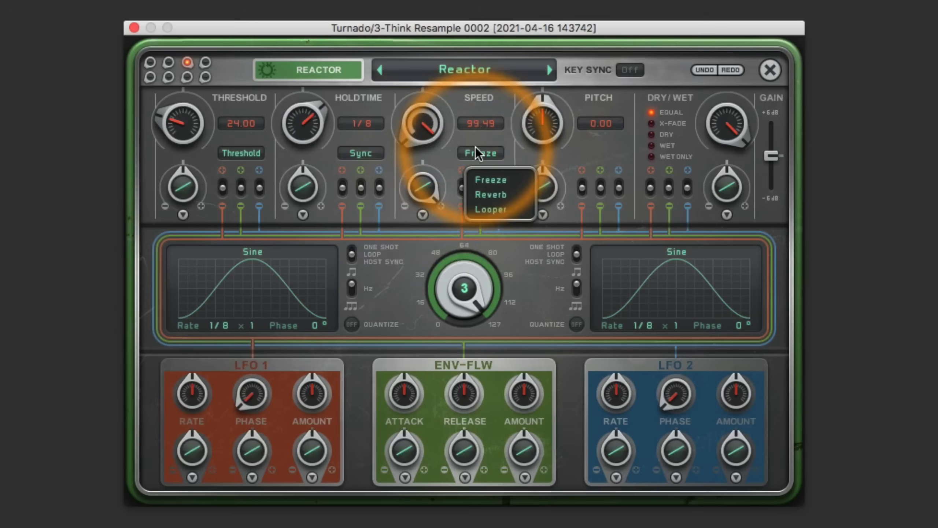
{"action": "left_click", "coordinate": [475, 194]}
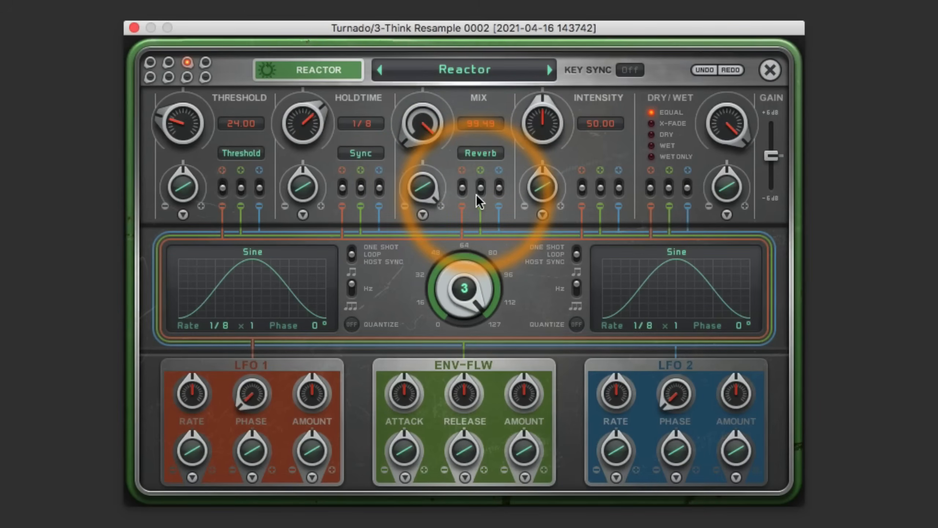
{"action": "left_click_drag", "start_coordinate": [542, 127], "coordinate": [556, 50]}
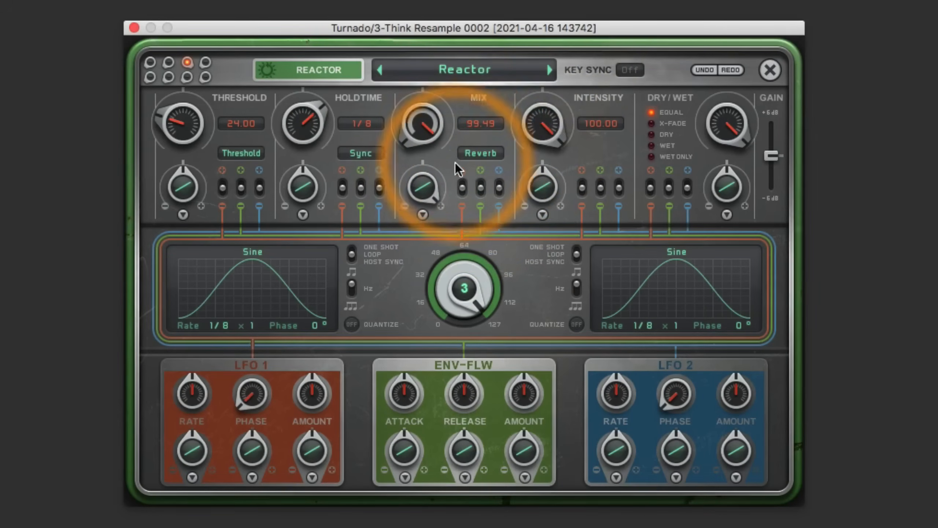
{"action": "left_click", "coordinate": [478, 153]}
{"action": "left_click", "coordinate": [469, 208]}
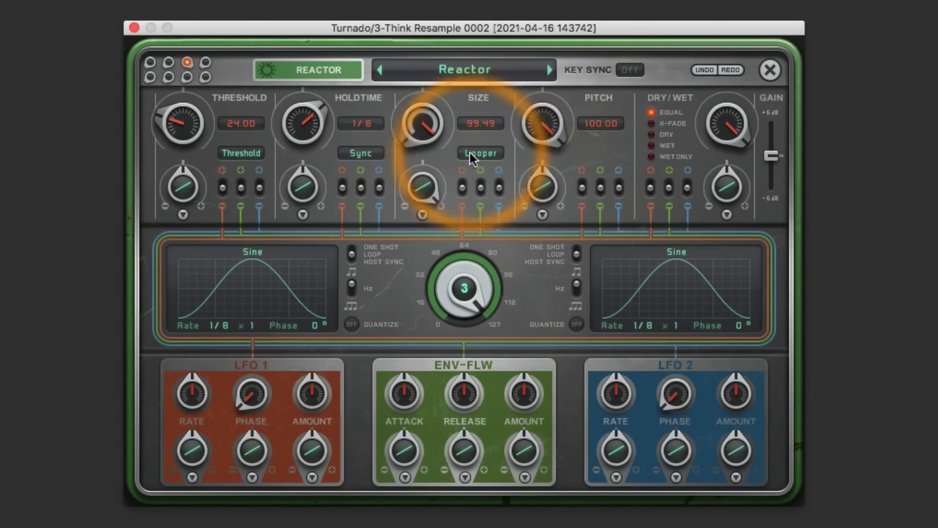
- In the Reactor's Looper mode, set the pitch to 50.00, the threshold to 22.00 and the hold time to 1/4
{"action": "double_click", "coordinate": [542, 116]}
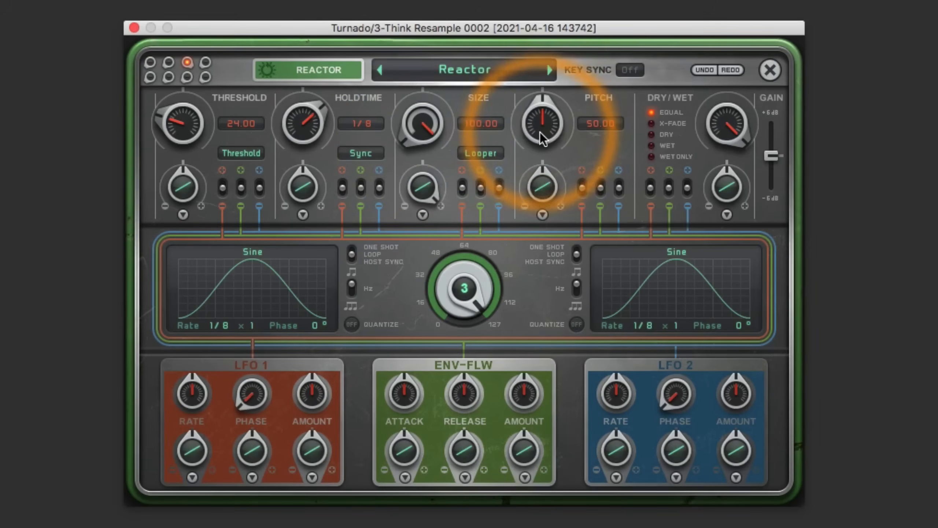
{"action": "left_click_drag", "start_coordinate": [298, 129], "coordinate": [303, 67]}
{"action": "mouse_move", "coordinate": [184, 132]}
{"action": "left_mouse_down"}
{"action": "mouse_move", "coordinate": [184, 154]}
{"action": "mouse_move", "coordinate": [194, 89]}
{"action": "mouse_move", "coordinate": [190, 133]}
{"action": "left_mouse_up"}
{"action": "left_click_drag", "start_coordinate": [300, 121], "coordinate": [298, 147]}
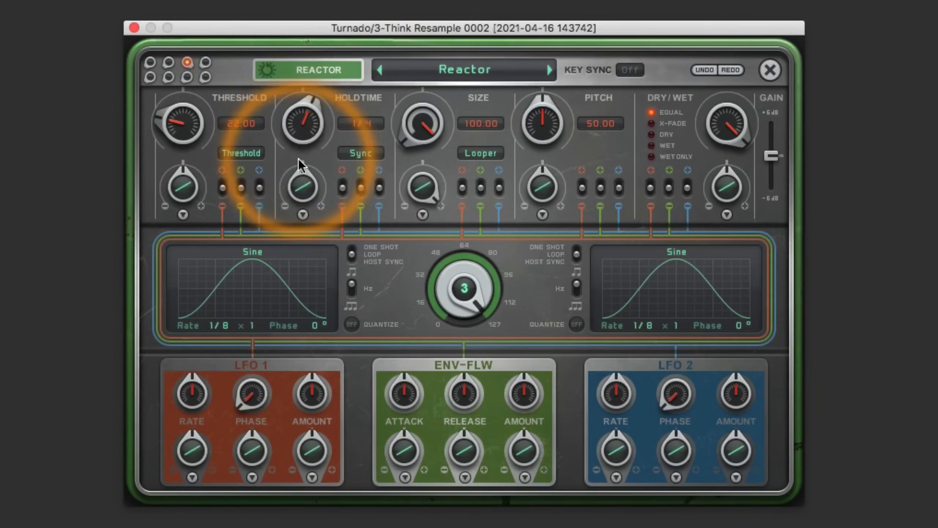
{"action": "left_click", "coordinate": [348, 149]}
{"action": "left_click", "coordinate": [341, 135]}
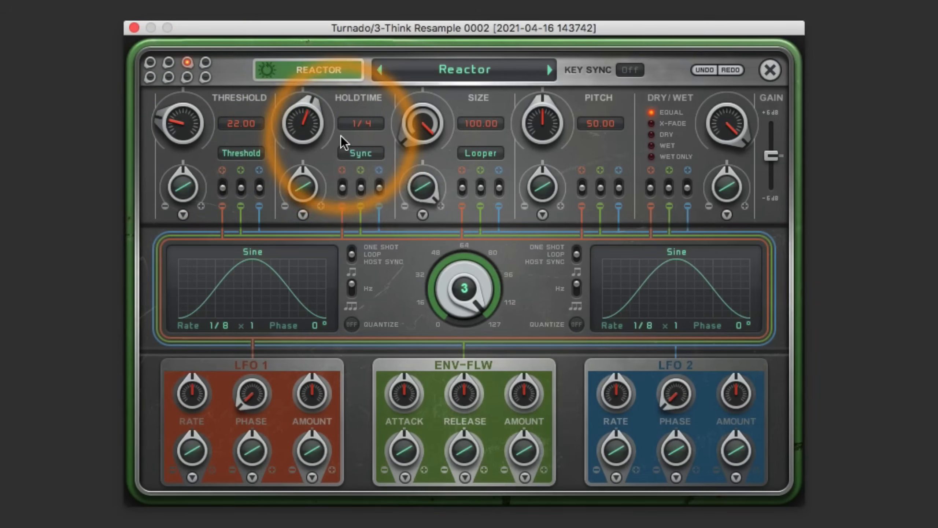
- Switch the Reactor's mode to Freeze and set the threshold to 53.00 and the hold time to 1/16
{"action": "left_click", "coordinate": [482, 153]}
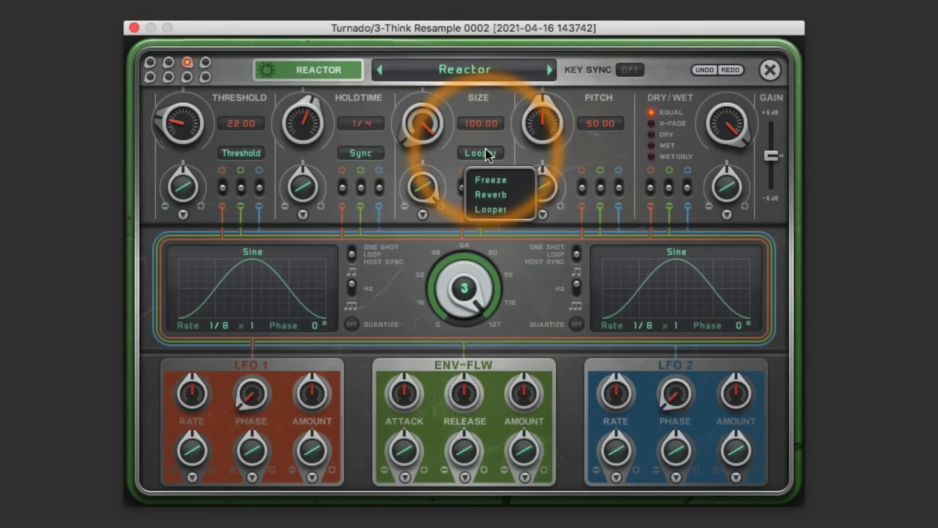
{"action": "left_click", "coordinate": [480, 181]}
{"action": "left_click_drag", "start_coordinate": [182, 157], "coordinate": [184, 102]}
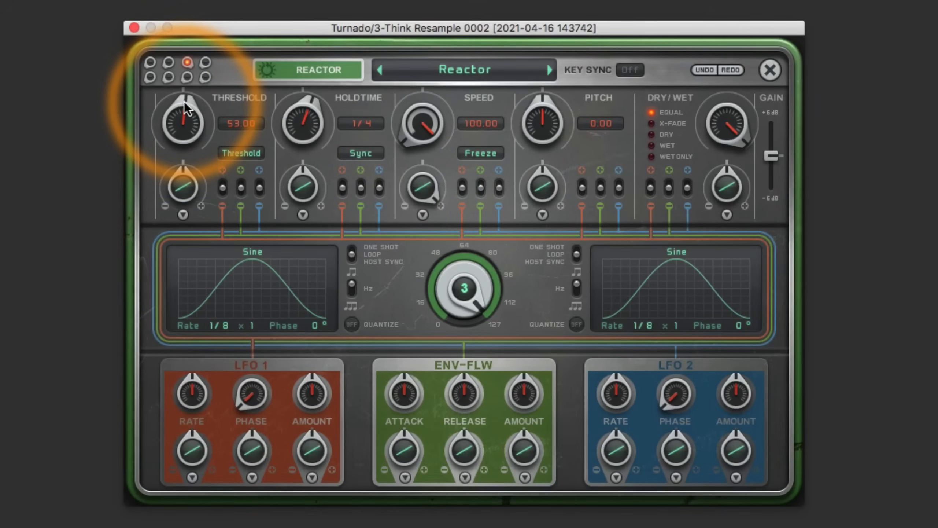
{"action": "left_click_drag", "start_coordinate": [302, 136], "coordinate": [305, 96]}
- Set the Reactor's hold time to Free at 812 ms and its pitch to -94.00, and close the edit page
{"action": "left_click", "coordinate": [355, 152]}
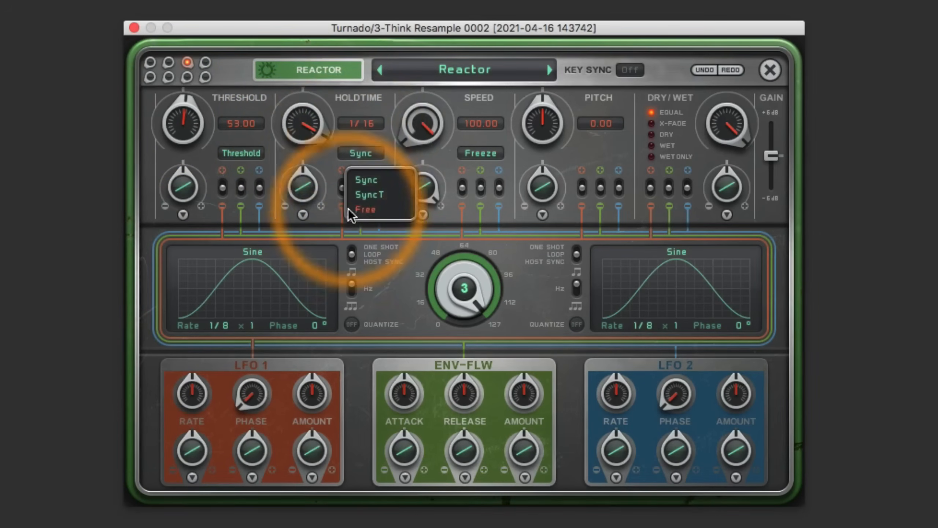
{"action": "left_click", "coordinate": [355, 210]}
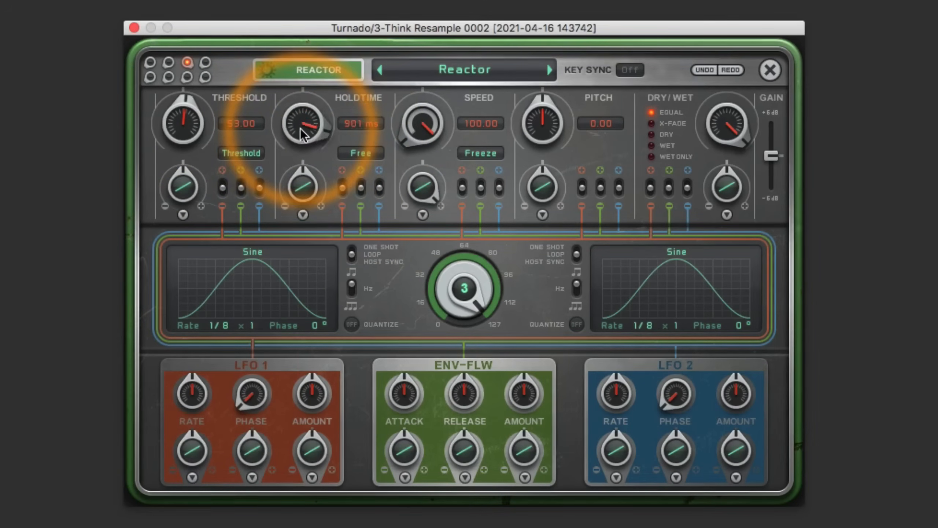
{"action": "left_click_drag", "start_coordinate": [301, 128], "coordinate": [299, 136]}
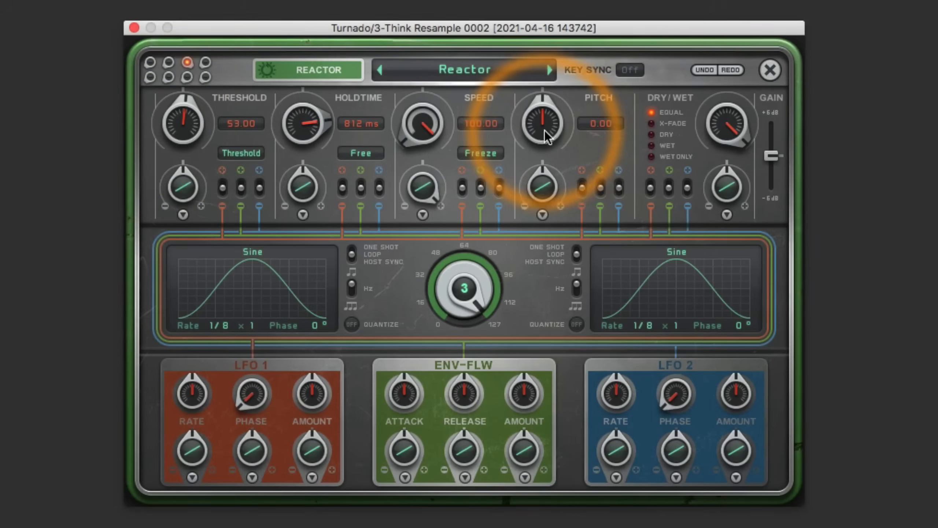
{"action": "left_click_drag", "start_coordinate": [545, 131], "coordinate": [521, 207]}
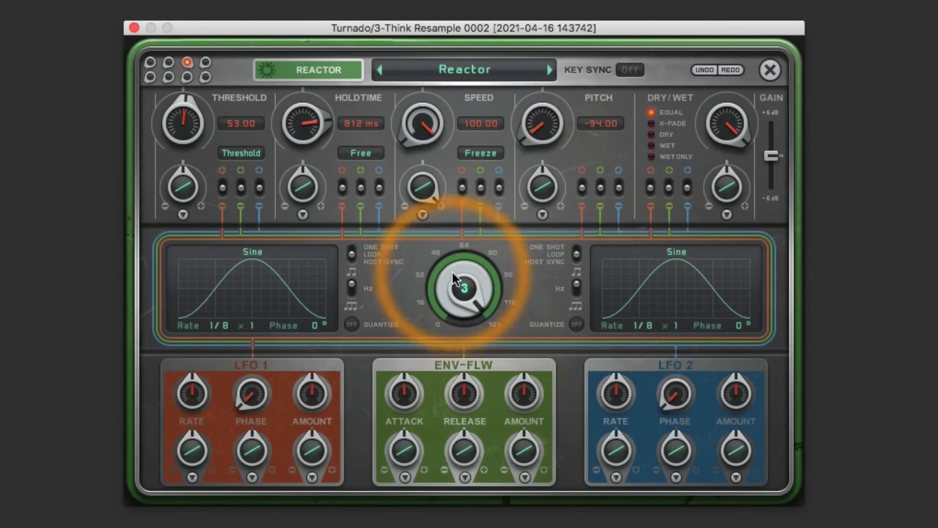
{"action": "left_click", "coordinate": [770, 69]}
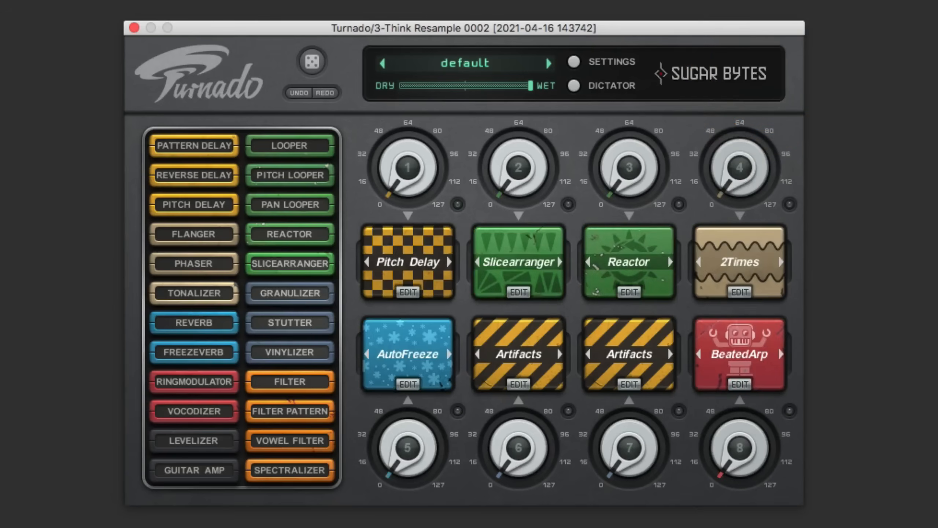
- Load the Spectralizer effect into slot 5 with its Rhythm preset and raise the slot's main knob to maximum
{"action": "left_click", "coordinate": [328, 294]}
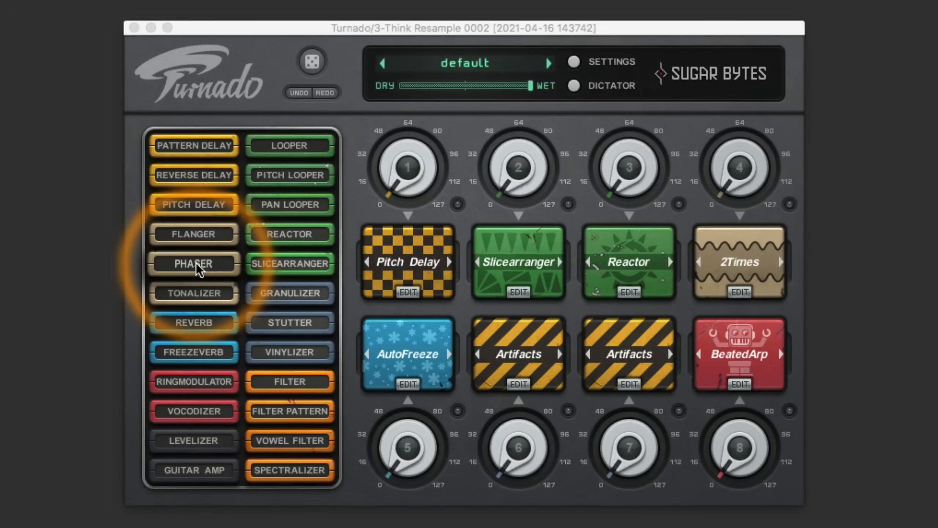
{"action": "left_click_drag", "start_coordinate": [279, 471], "coordinate": [379, 353]}
{"action": "left_click", "coordinate": [406, 349]}
{"action": "left_click", "coordinate": [367, 338]}
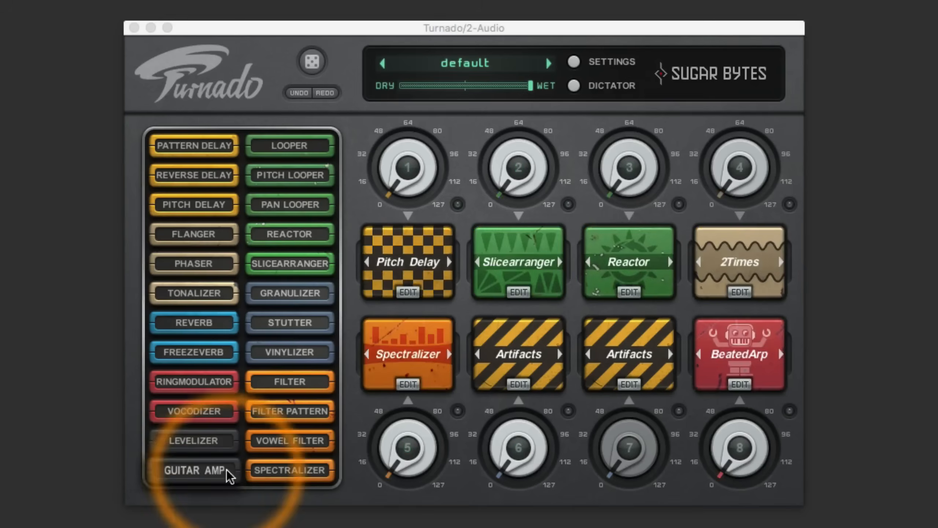
{"action": "left_click_drag", "start_coordinate": [226, 477], "coordinate": [426, 472]}
{"action": "left_click", "coordinate": [394, 351]}
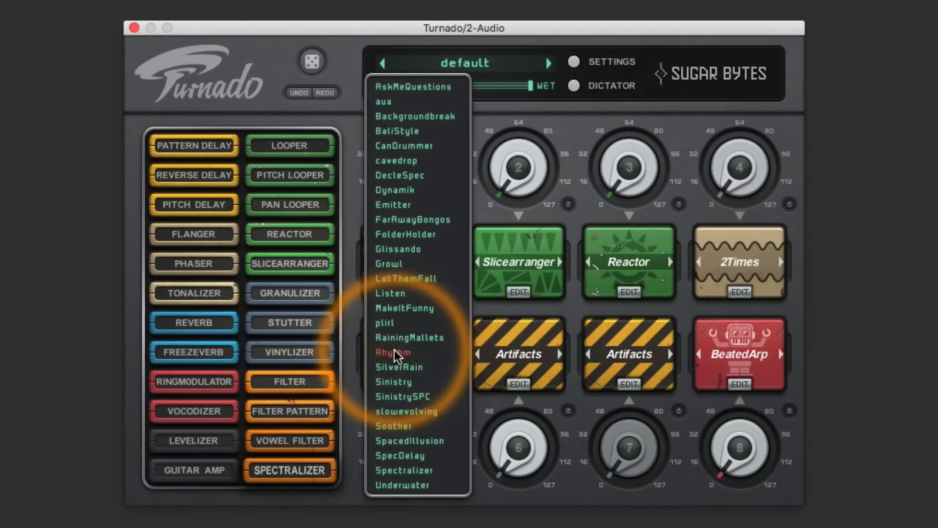
{"action": "left_click", "coordinate": [395, 352]}
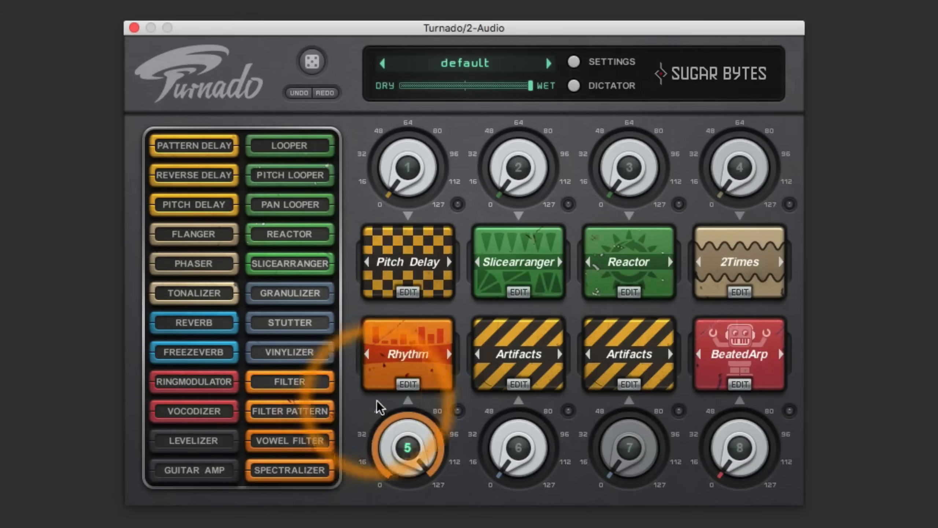
- Edit the Rhythm preset with frequency 37.00 and resonance 71.00, trying delay times 2 and 1 before setting 6, and return to the main page
{"action": "left_click", "coordinate": [408, 385]}
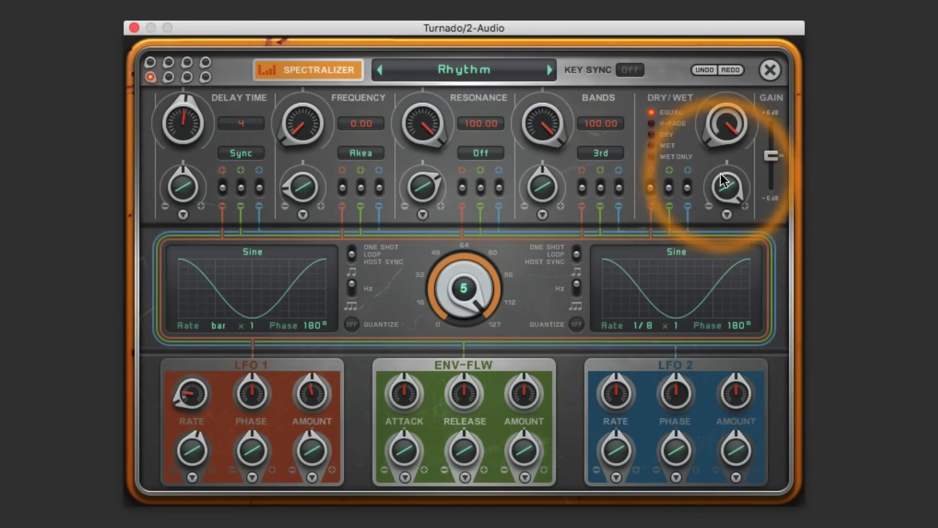
{"action": "left_click_drag", "start_coordinate": [721, 174], "coordinate": [716, 203]}
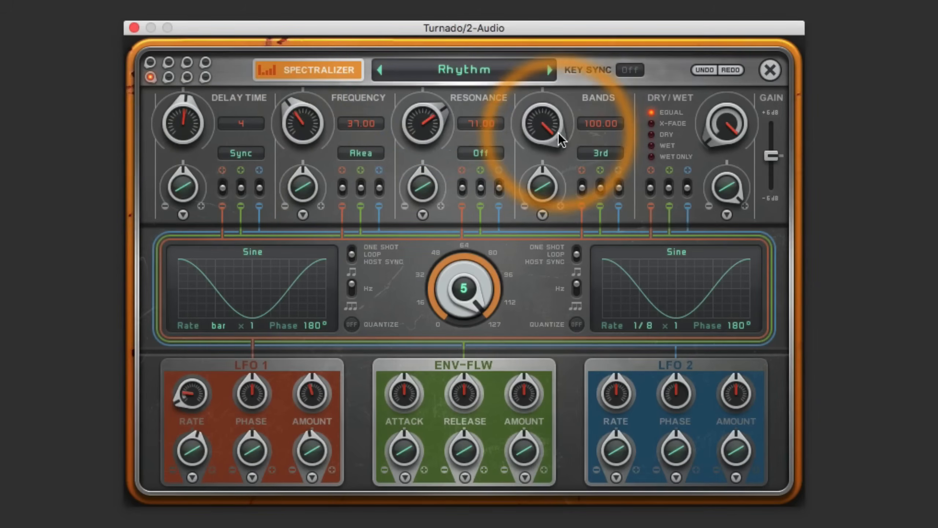
{"action": "left_click_drag", "start_coordinate": [195, 138], "coordinate": [186, 162]}
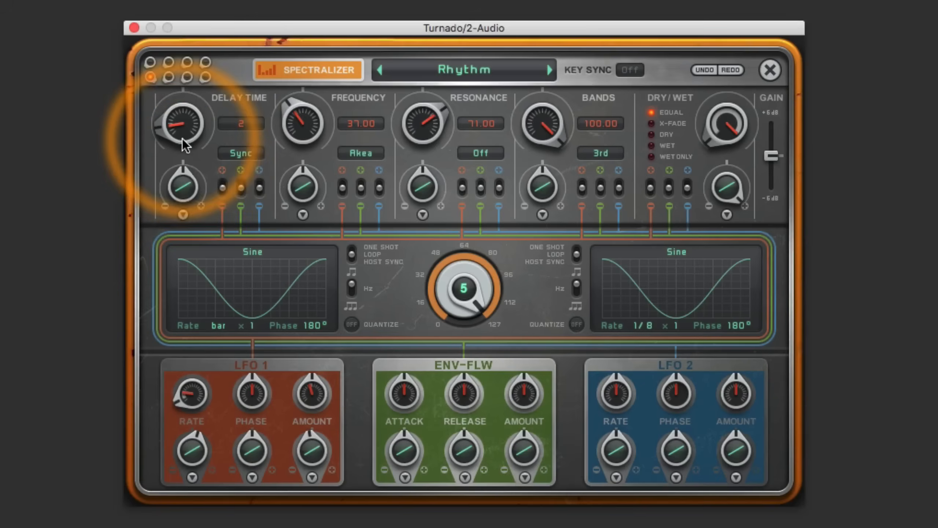
{"action": "left_click_drag", "start_coordinate": [180, 136], "coordinate": [181, 142]}
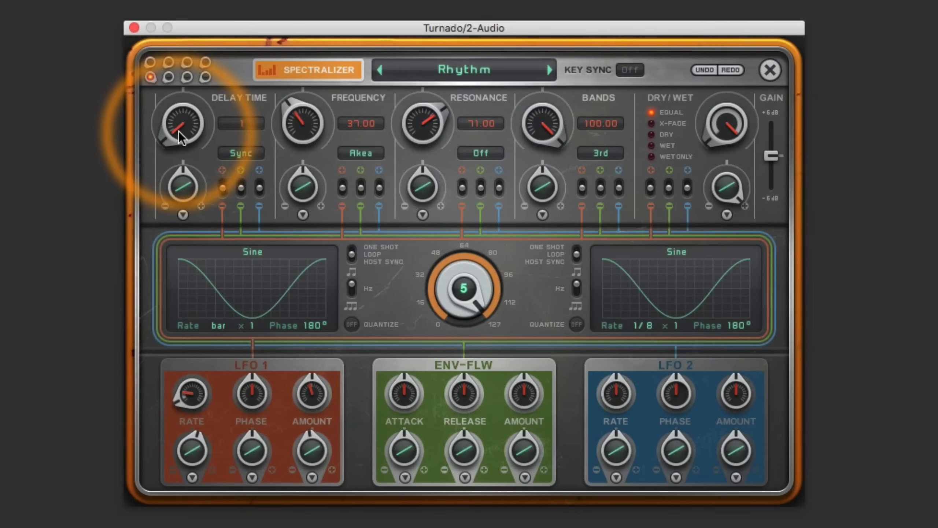
{"action": "left_click_drag", "start_coordinate": [189, 135], "coordinate": [192, 67]}
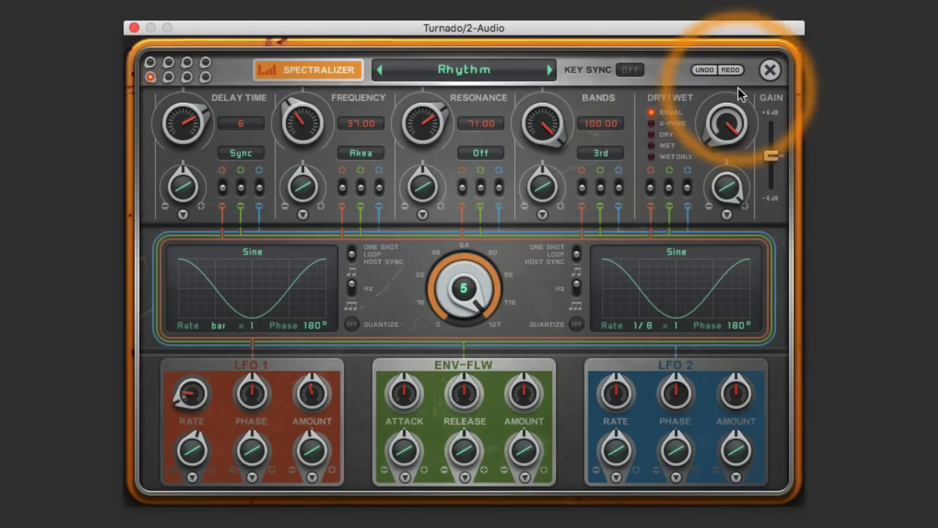
{"action": "left_click", "coordinate": [770, 70]}
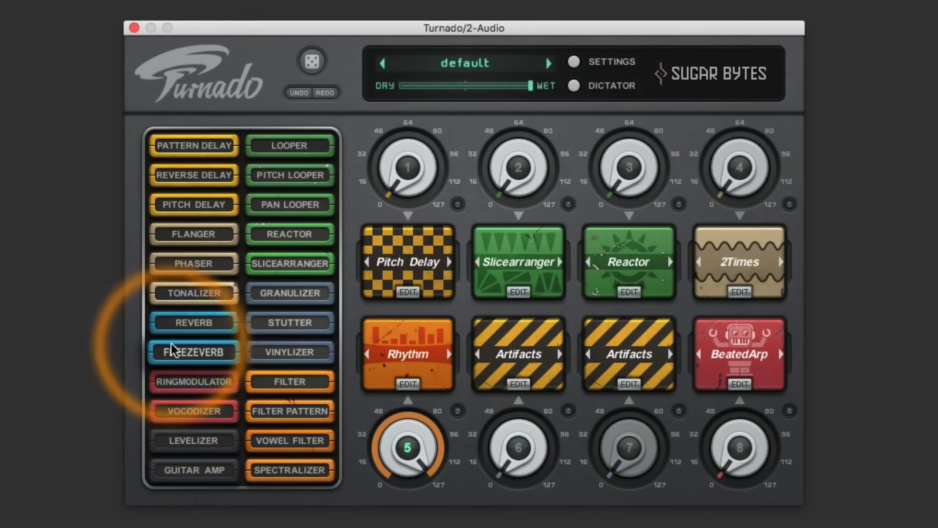
- Load the Freezeverb effect into slot 3 and audition it, leaving its main knob at about 90
{"action": "left_click_drag", "start_coordinate": [185, 352], "coordinate": [628, 255]}
{"action": "left_click_drag", "start_coordinate": [608, 195], "coordinate": [636, 137]}
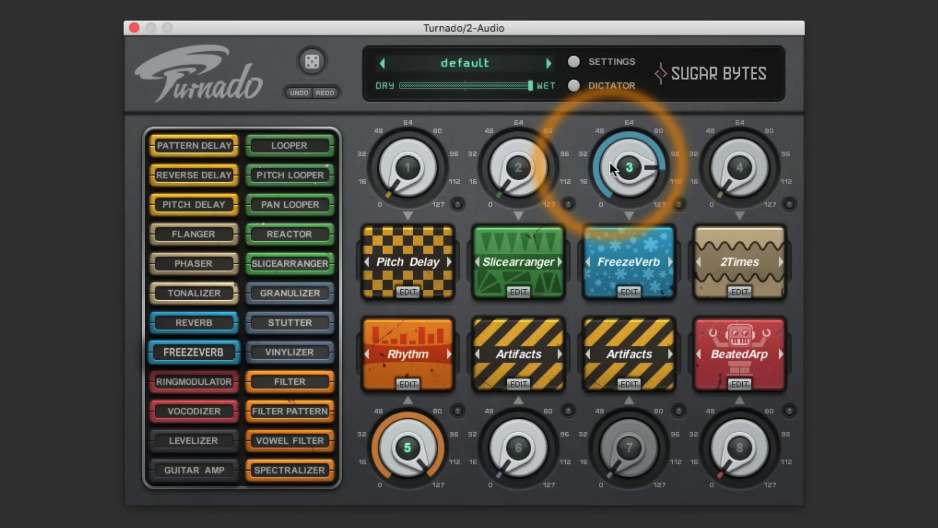
{"action": "left_click_drag", "start_coordinate": [615, 165], "coordinate": [617, 178]}
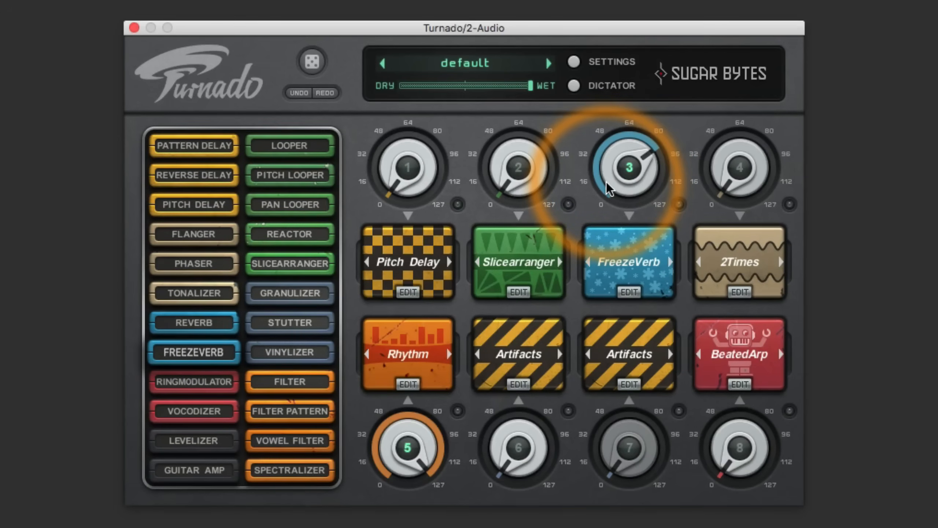
{"action": "left_click_drag", "start_coordinate": [607, 183], "coordinate": [616, 176]}
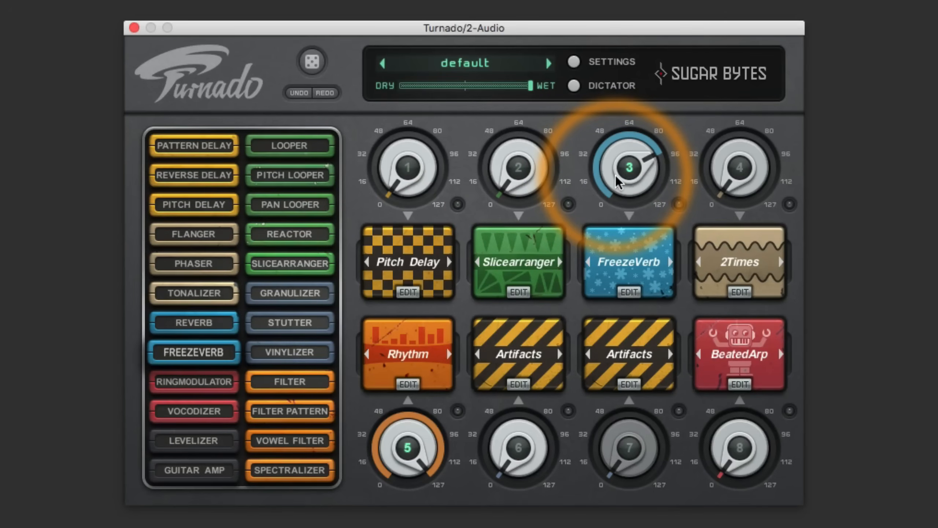
- Audition Slicearranger together with FreezeVerb, then set both main knobs to about 65
{"action": "left_click_drag", "start_coordinate": [521, 189], "coordinate": [523, 133]}
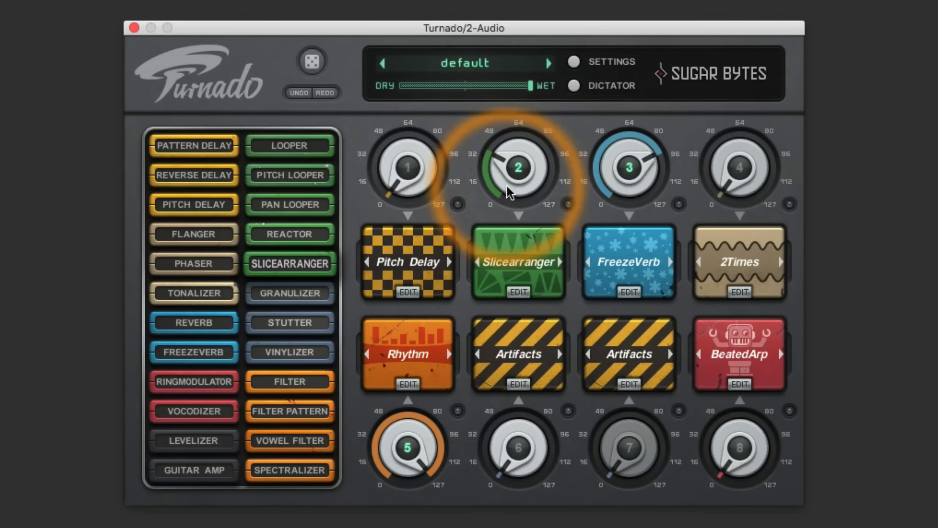
{"action": "left_click_drag", "start_coordinate": [519, 189], "coordinate": [529, 115]}
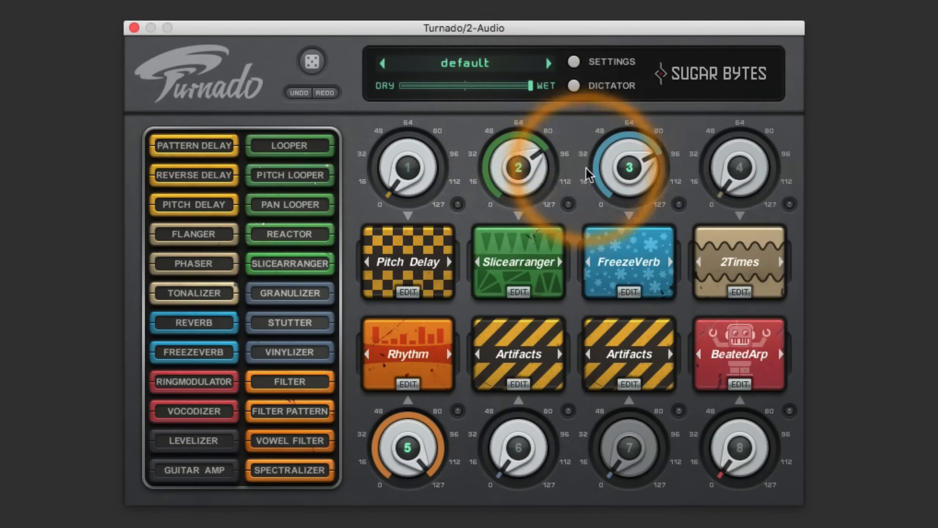
{"action": "left_click_drag", "start_coordinate": [599, 174], "coordinate": [624, 201]}
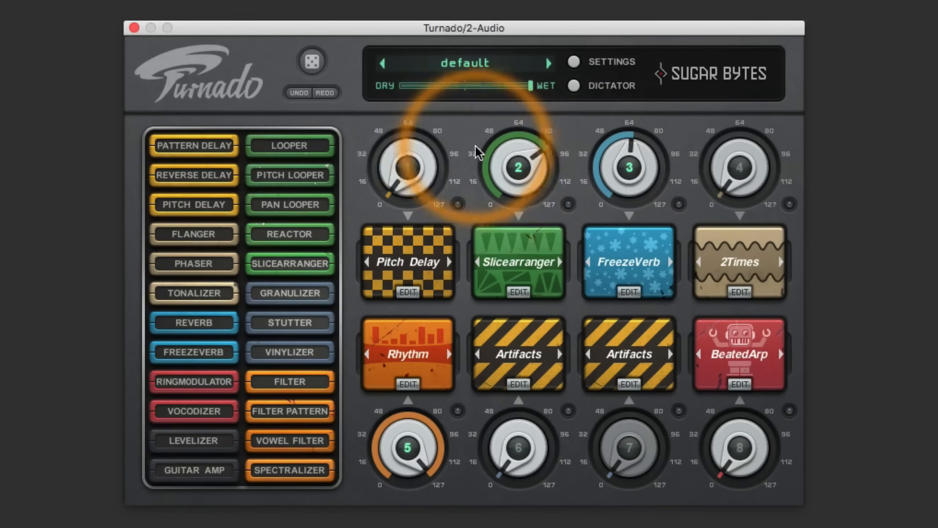
{"action": "left_click_drag", "start_coordinate": [475, 145], "coordinate": [509, 196]}
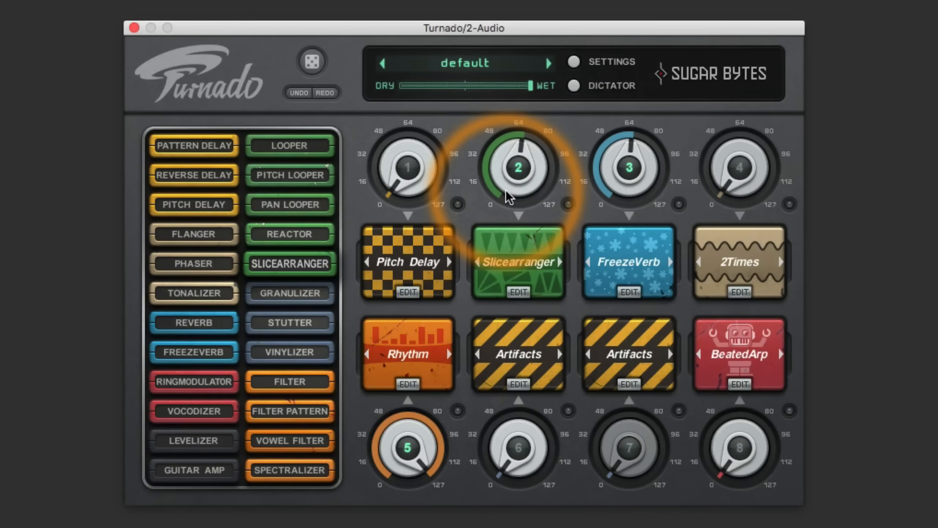
- Modulate the Slicearranger's pattern with LFO 1 using the RandomStep shape at a 1/2 rate, and close the edit page
{"action": "left_click", "coordinate": [518, 293]}
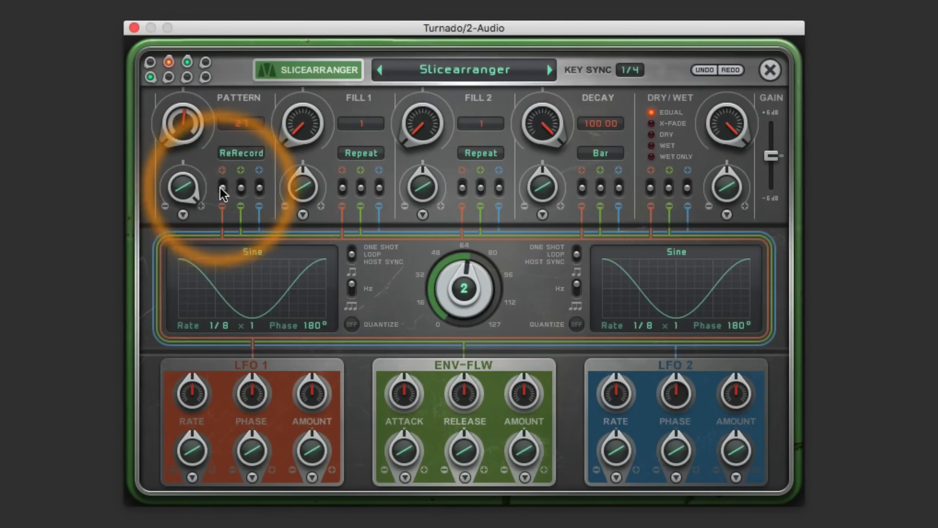
{"action": "left_click", "coordinate": [252, 253]}
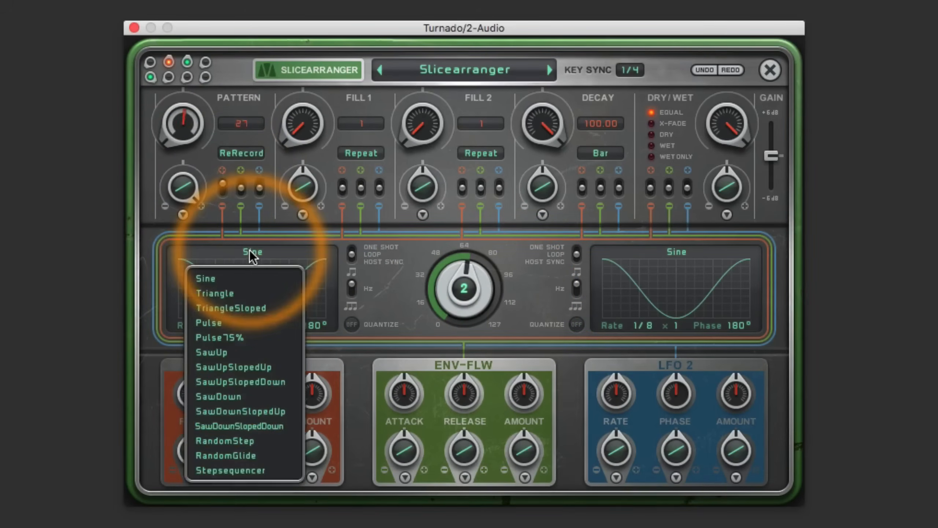
{"action": "left_click", "coordinate": [217, 441]}
{"action": "left_click_drag", "start_coordinate": [219, 327], "coordinate": [217, 342]}
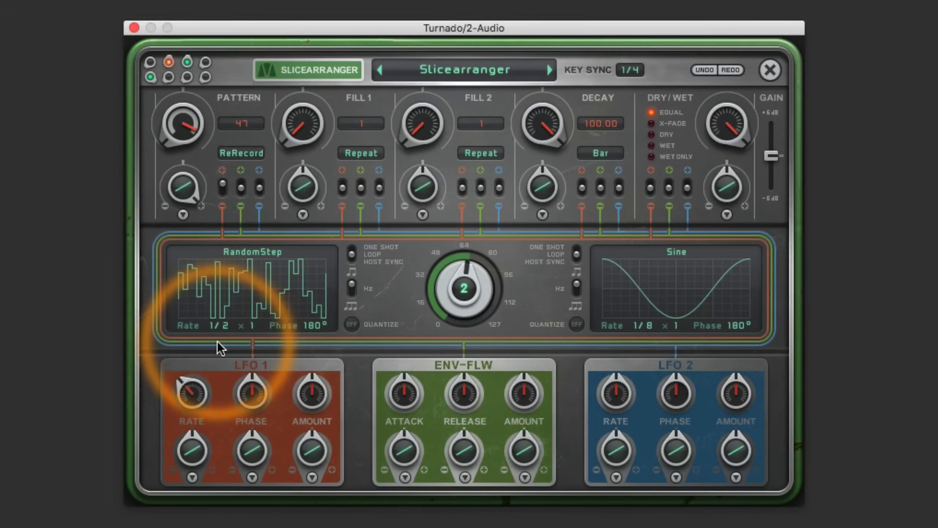
{"action": "left_click", "coordinate": [445, 293]}
{"action": "left_click", "coordinate": [769, 70]}
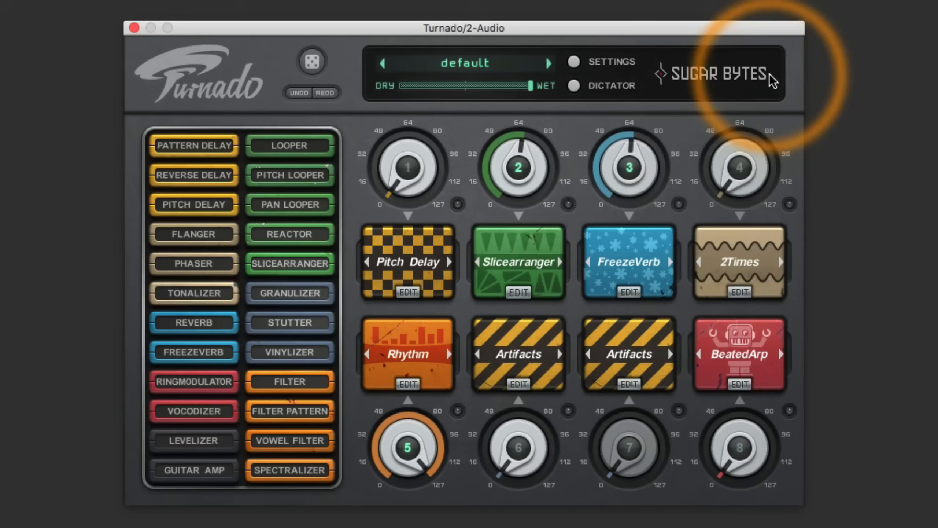
- Sweep FreezeVerb's main knob, replace the effect in slot 3 with Reverb and raise that knob to about 110
{"action": "left_click", "coordinate": [622, 185]}
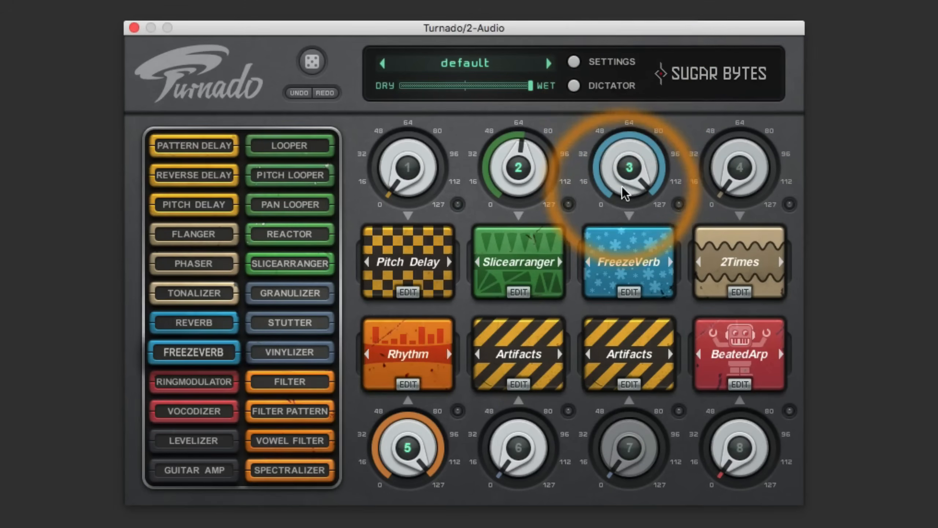
{"action": "left_click_drag", "start_coordinate": [618, 180], "coordinate": [605, 217]}
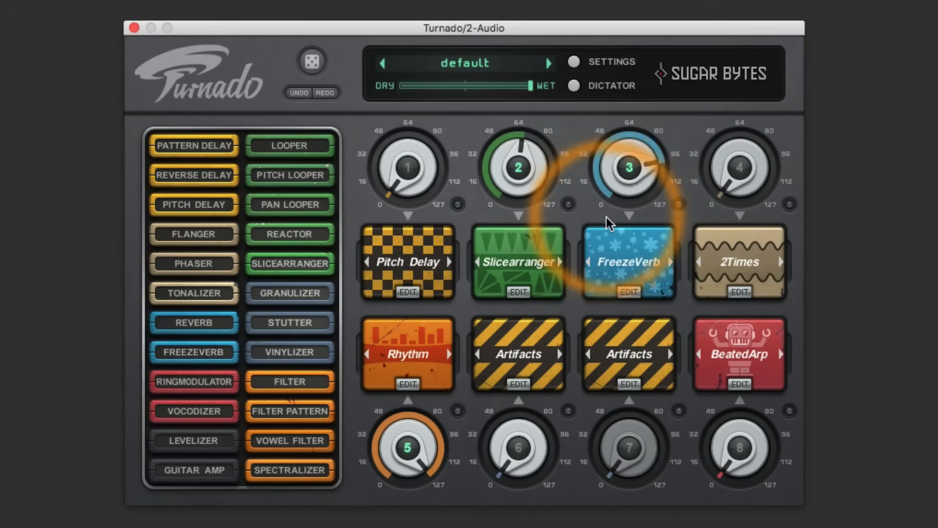
{"action": "left_click_drag", "start_coordinate": [191, 325], "coordinate": [609, 281]}
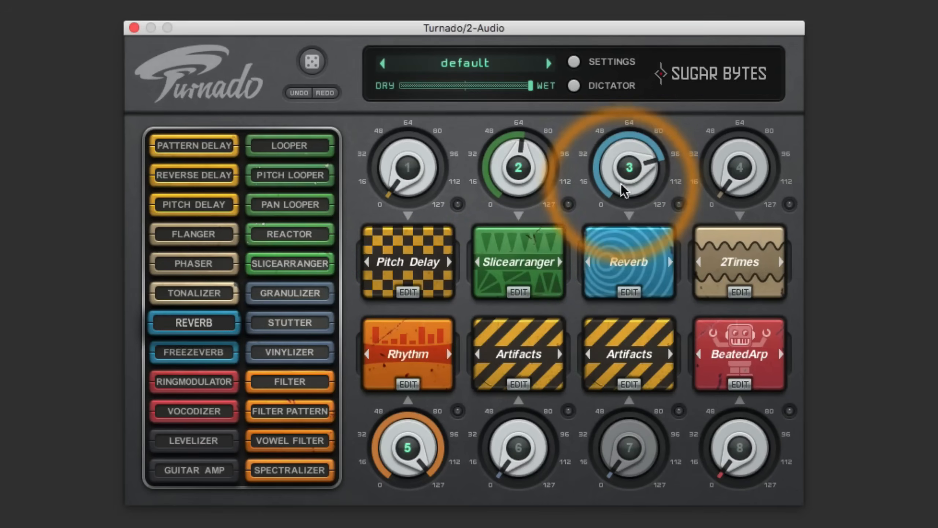
{"action": "left_click_drag", "start_coordinate": [621, 184], "coordinate": [624, 170]}
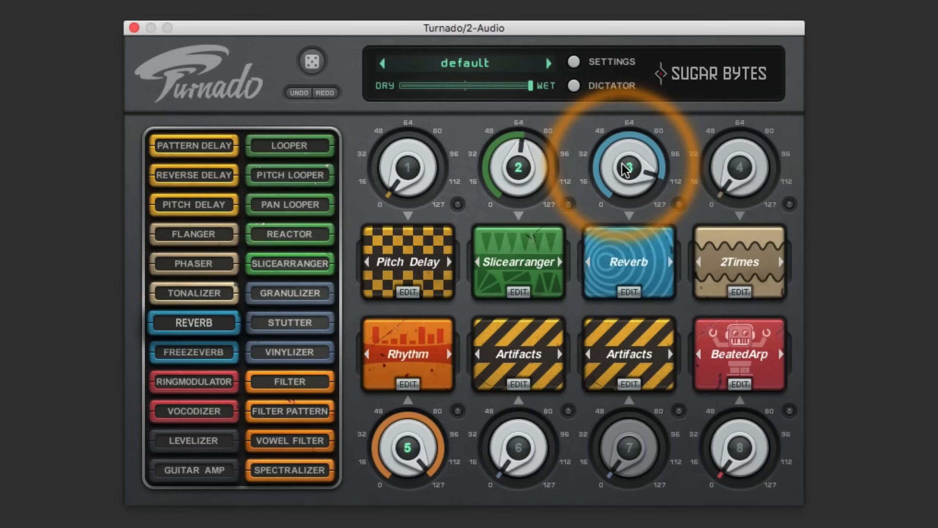
- Raise the Reverb's reverb time and size in its edit page, and close the page
{"action": "left_click", "coordinate": [630, 294]}
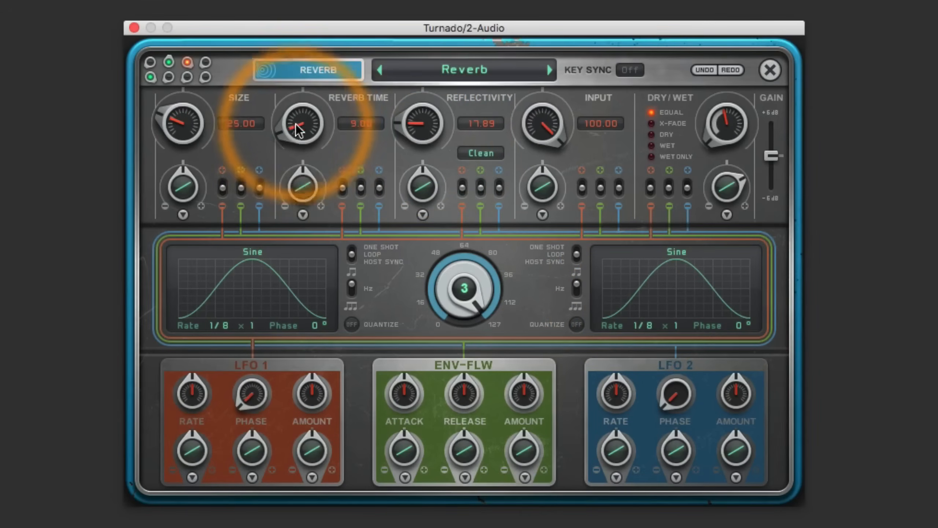
{"action": "left_click_drag", "start_coordinate": [298, 128], "coordinate": [319, 52]}
{"action": "left_click_drag", "start_coordinate": [199, 128], "coordinate": [215, 79]}
{"action": "left_click", "coordinate": [770, 72]}
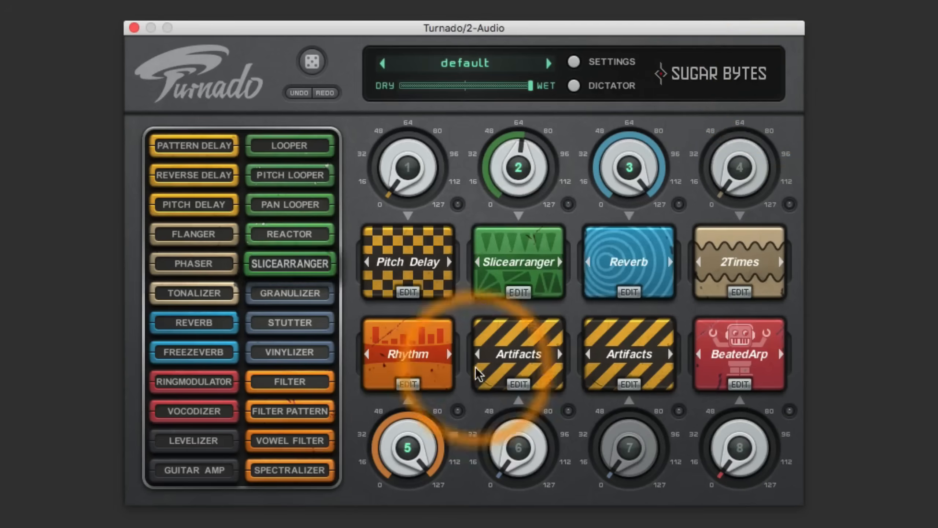
- Ease down the Rhythm and Slicearranger main knobs, then turn the Reverb, Slicearranger and Rhythm main knobs all down to 0
{"action": "left_click_drag", "start_coordinate": [394, 490], "coordinate": [393, 513]}
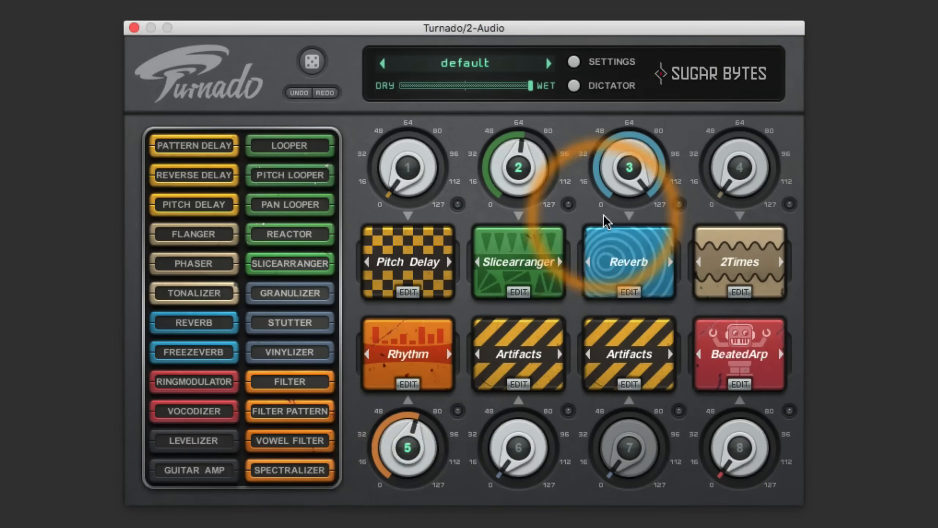
{"action": "left_click_drag", "start_coordinate": [516, 180], "coordinate": [517, 195]}
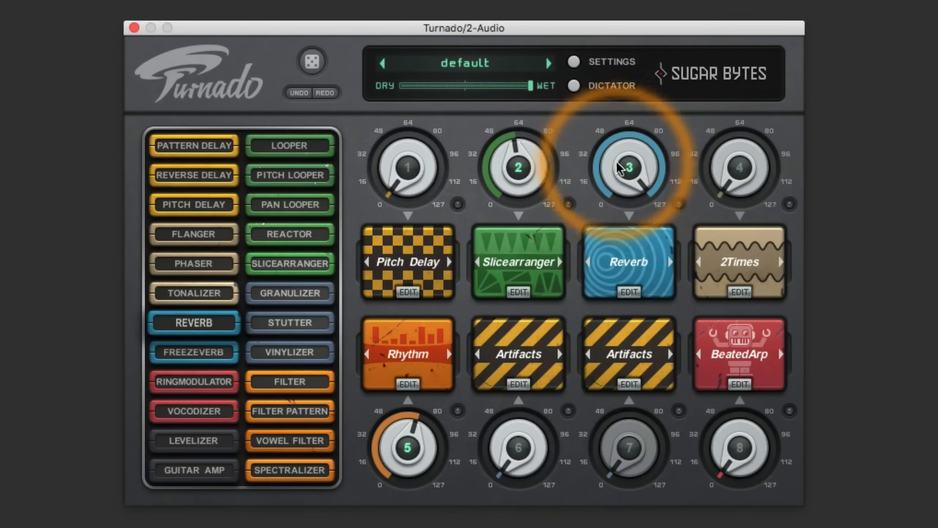
{"action": "left_click_drag", "start_coordinate": [619, 162], "coordinate": [489, 466]}
{"action": "left_click_drag", "start_coordinate": [501, 160], "coordinate": [499, 303]}
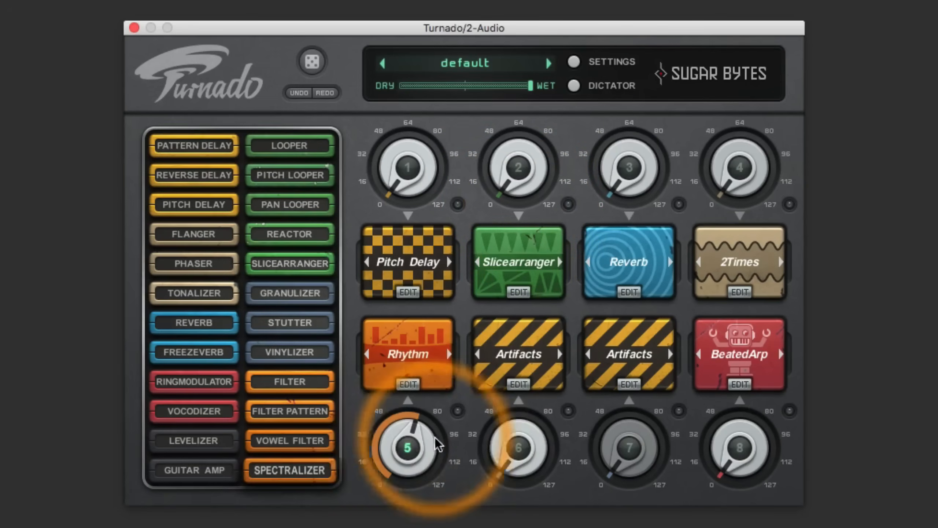
{"action": "left_click_drag", "start_coordinate": [400, 431], "coordinate": [409, 527]}
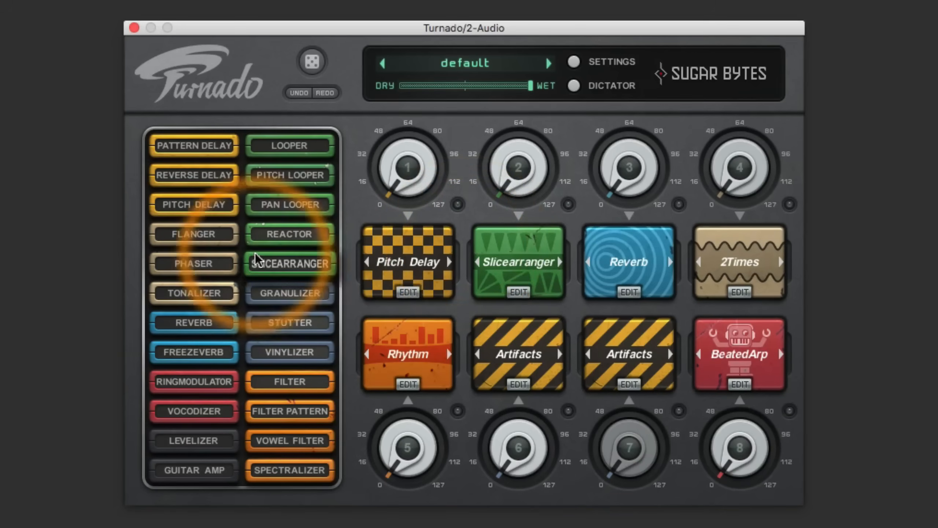
- Replace the effect in slot 2 with Flanger and raise its main knob to about 115
{"action": "left_click_drag", "start_coordinate": [194, 234], "coordinate": [490, 277]}
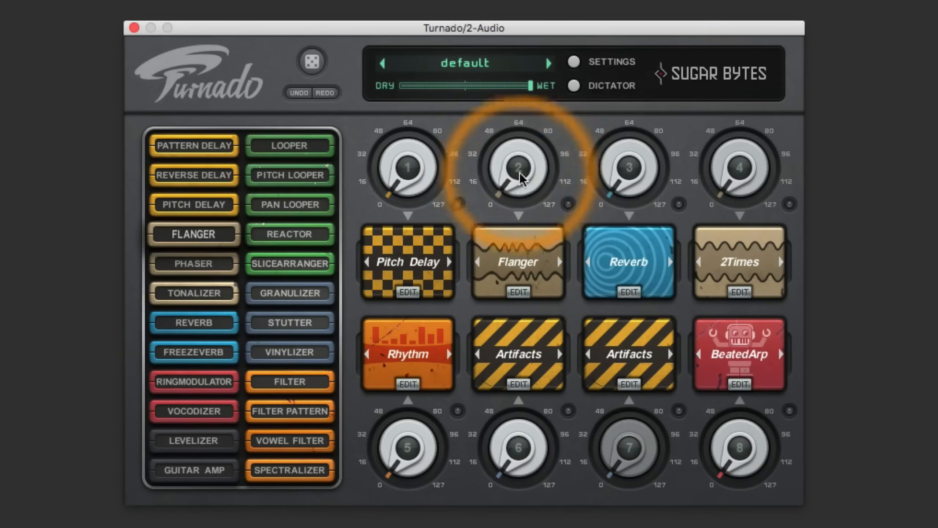
{"action": "left_click_drag", "start_coordinate": [517, 172], "coordinate": [559, 41]}
- Set the Flanger's feedback to 100 in its edit page, then return its main knob to 0
{"action": "double_click", "coordinate": [502, 269]}
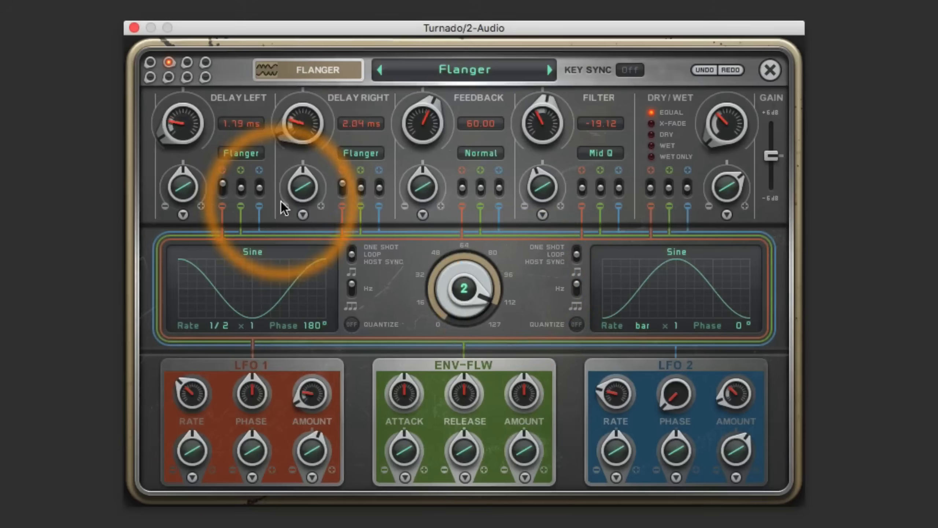
{"action": "left_click_drag", "start_coordinate": [422, 127], "coordinate": [431, 79]}
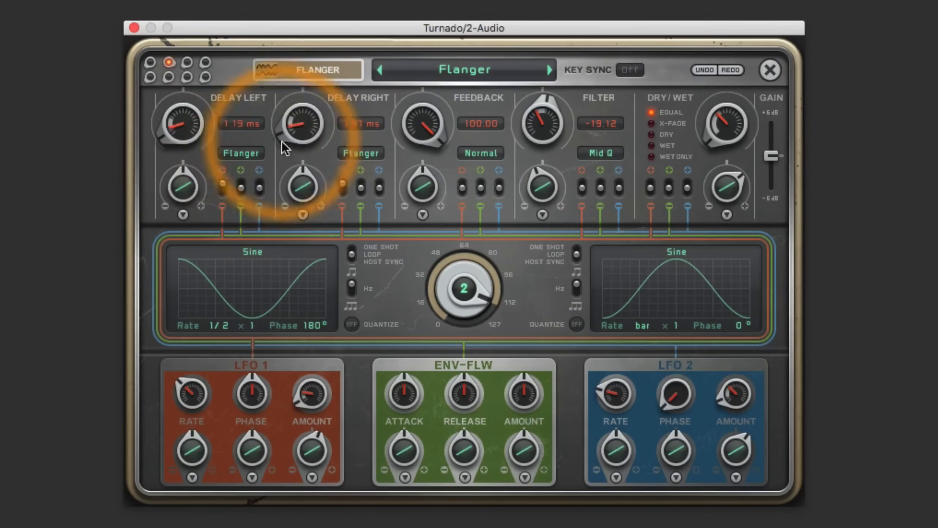
{"action": "left_click", "coordinate": [769, 71]}
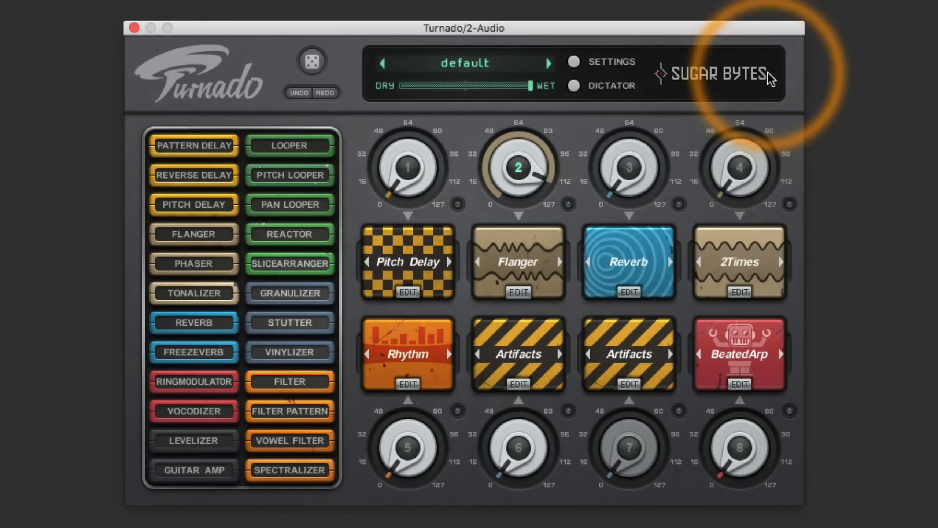
{"action": "left_click_drag", "start_coordinate": [515, 156], "coordinate": [478, 502]}
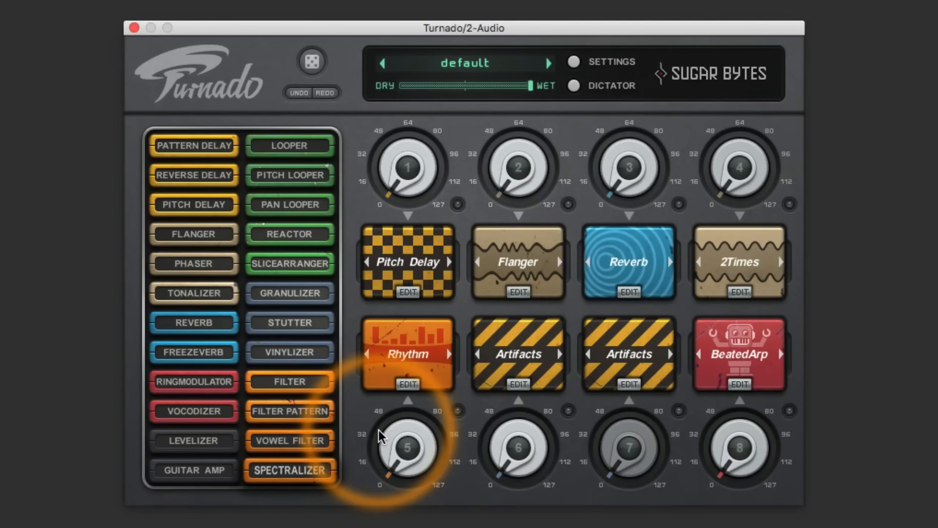